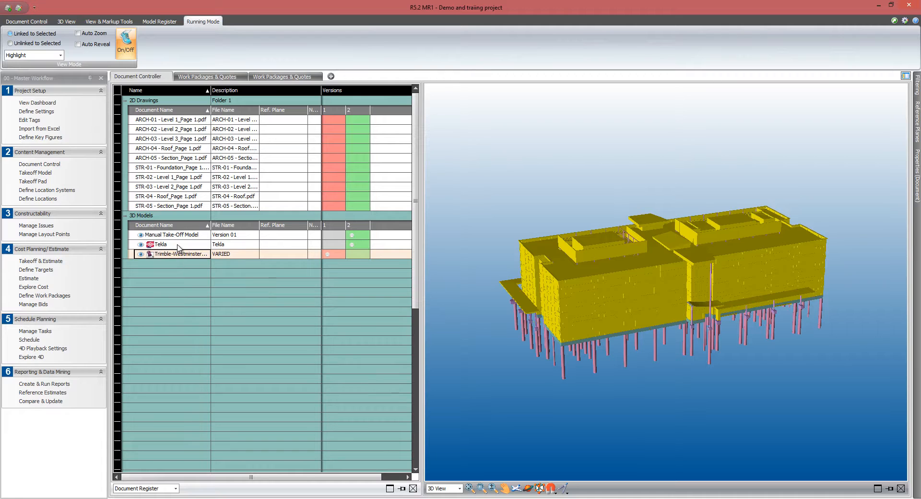
Highlight the Tekla model's elements in 3D, and isolate the pile caps, reinforced concrete piles, single doorsets and coiling door in the takeoff model
{"action": "left_click", "coordinate": [179, 247]}
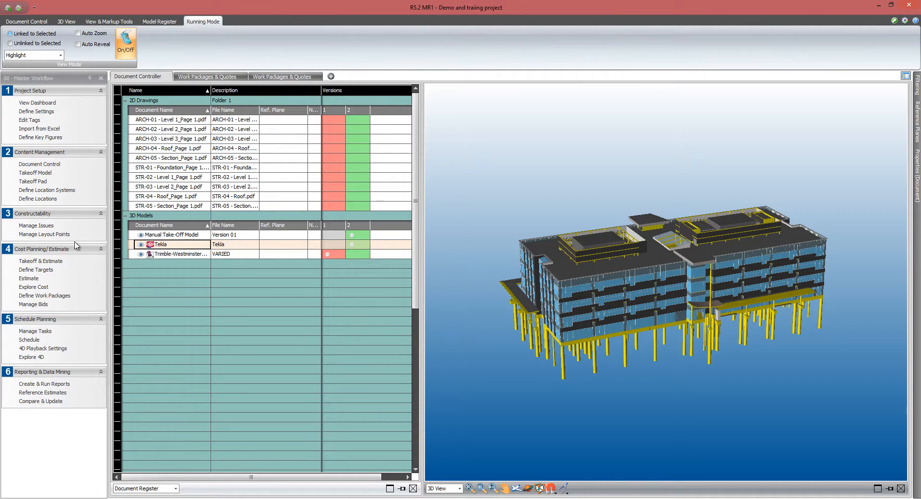
{"action": "left_click", "coordinate": [41, 175]}
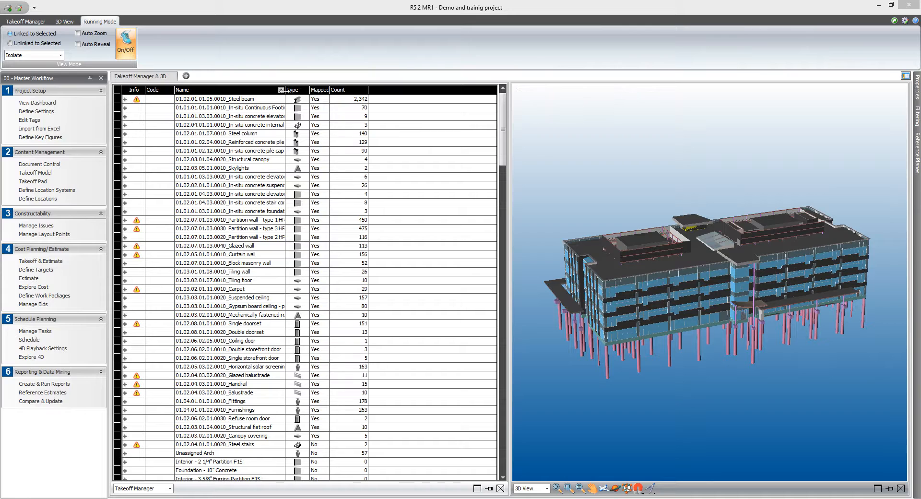
{"action": "left_click_drag", "start_coordinate": [285, 89], "coordinate": [353, 90]}
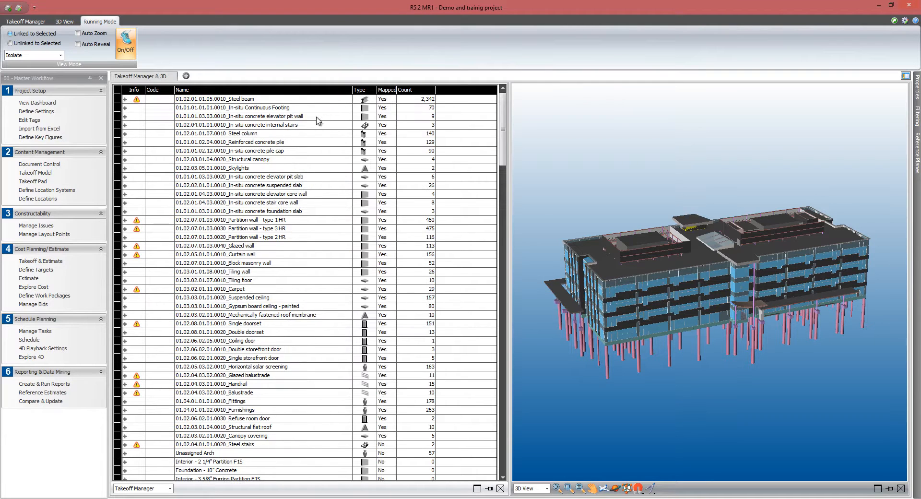
{"action": "left_click", "coordinate": [297, 151]}
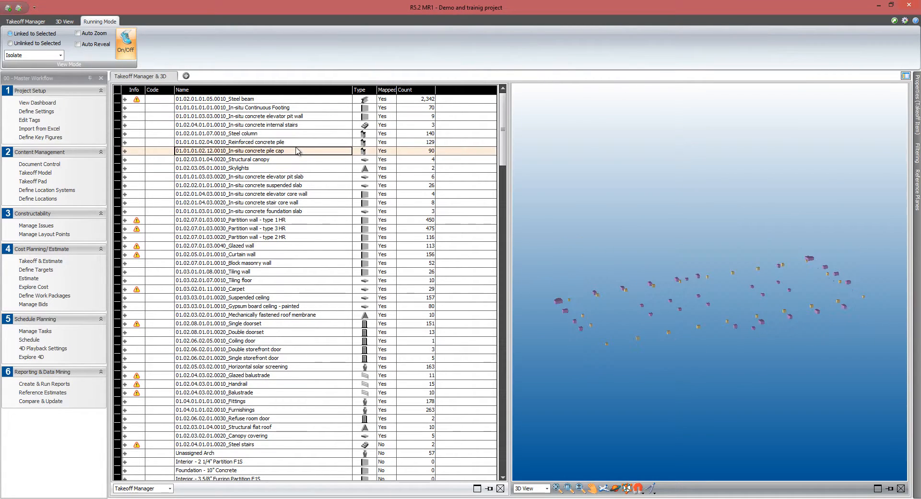
{"action": "left_click", "coordinate": [297, 142]}
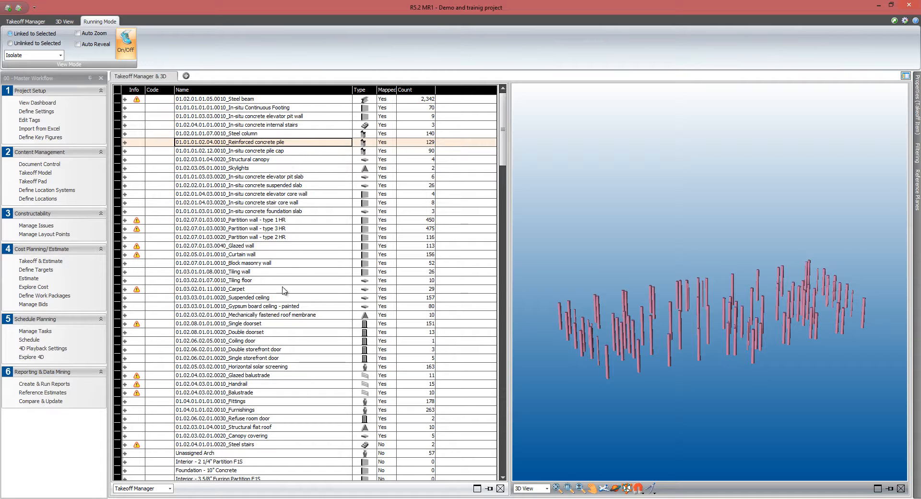
{"action": "left_click", "coordinate": [284, 324]}
{"action": "left_click", "coordinate": [288, 341]}
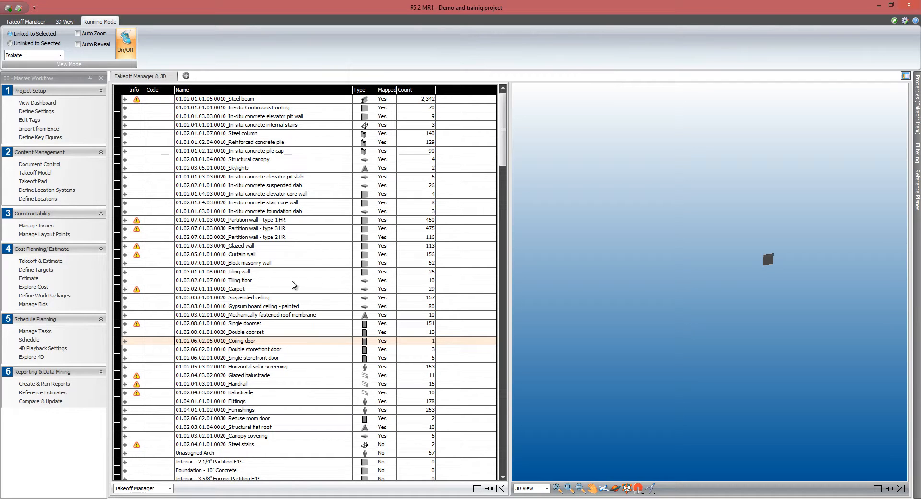
Expand Project Name in the estimate to show the components under Substructure, Superstructure, Internal finishes, and Fittings, furnishings and equipment
{"action": "left_click", "coordinate": [37, 280]}
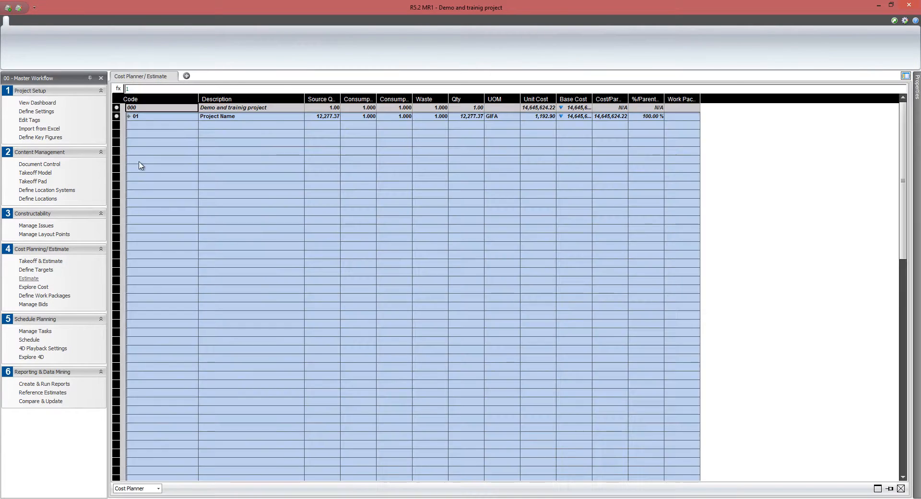
{"action": "left_click", "coordinate": [128, 116]}
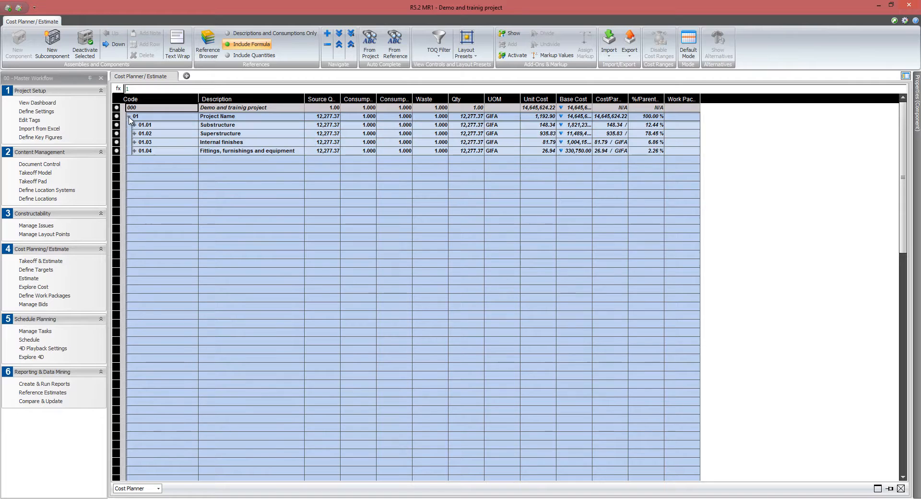
{"action": "left_click", "coordinate": [134, 125]}
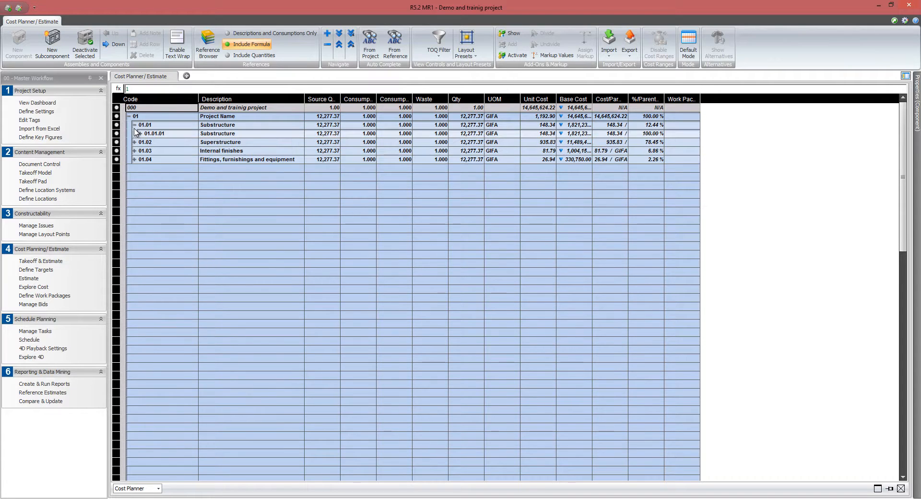
{"action": "left_click", "coordinate": [135, 142]}
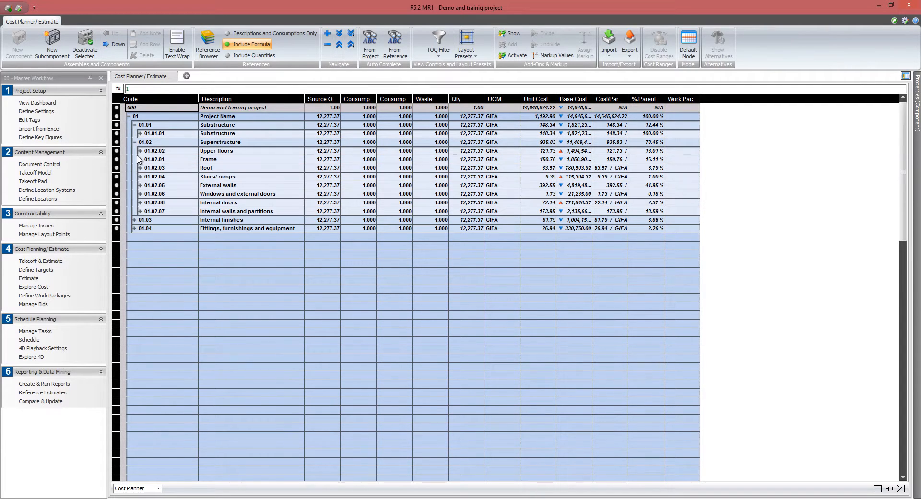
{"action": "left_click", "coordinate": [134, 220]}
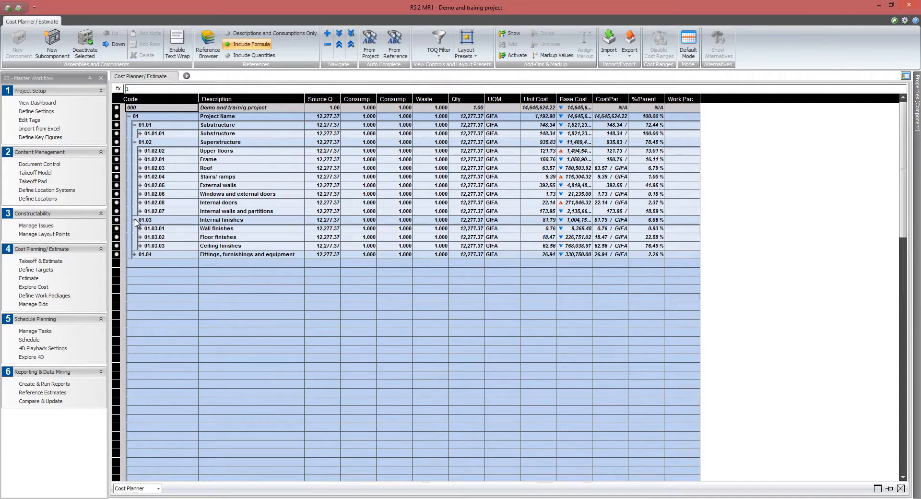
{"action": "left_click", "coordinate": [135, 254]}
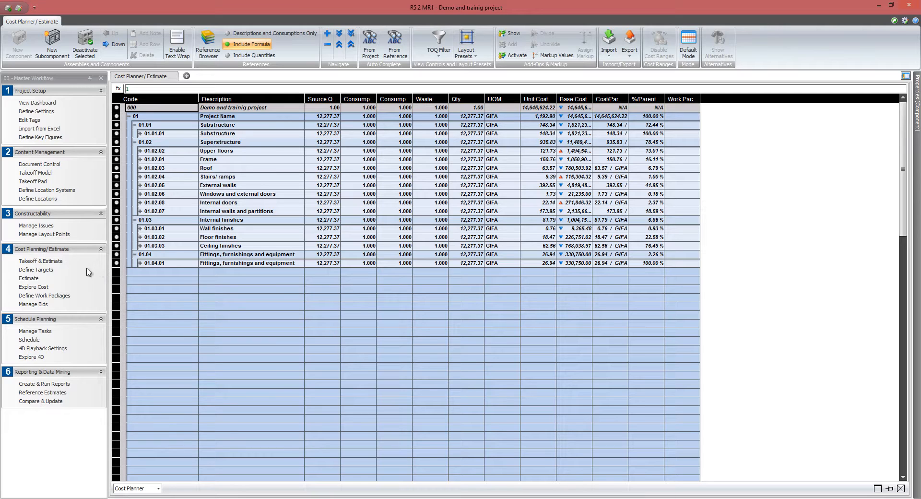
Examine the project's location breakdown by expanding LEVEL 1 and LEVEL 3 and viewing their West and East zones in 3D
{"action": "left_click", "coordinate": [34, 202]}
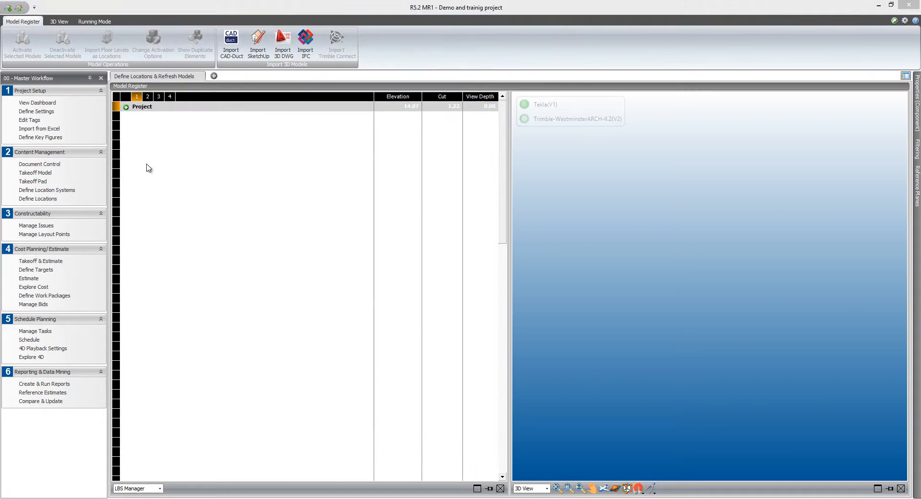
{"action": "left_click", "coordinate": [126, 107]}
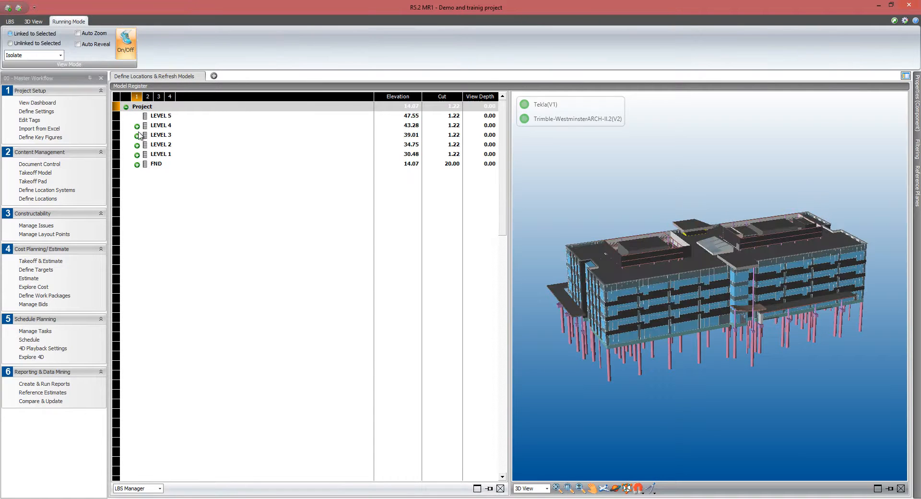
{"action": "left_click", "coordinate": [154, 158]}
{"action": "left_click", "coordinate": [137, 155]}
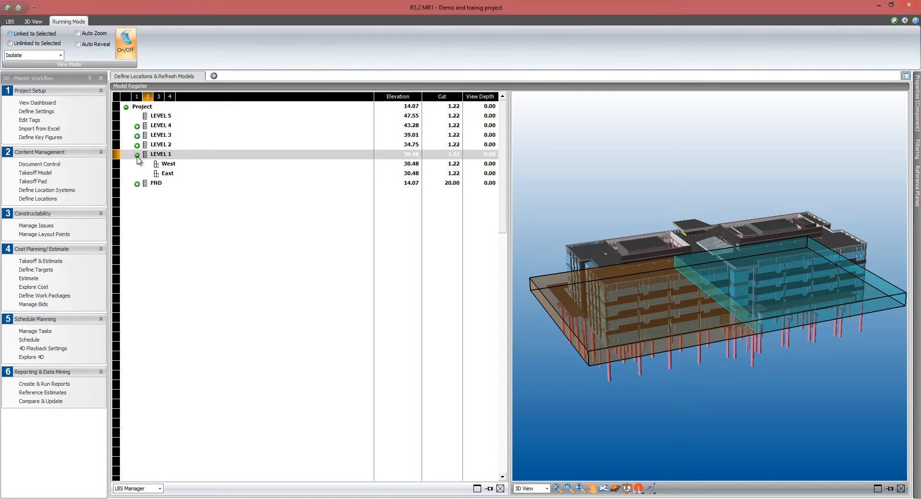
{"action": "left_click", "coordinate": [162, 166]}
{"action": "left_click", "coordinate": [137, 136]}
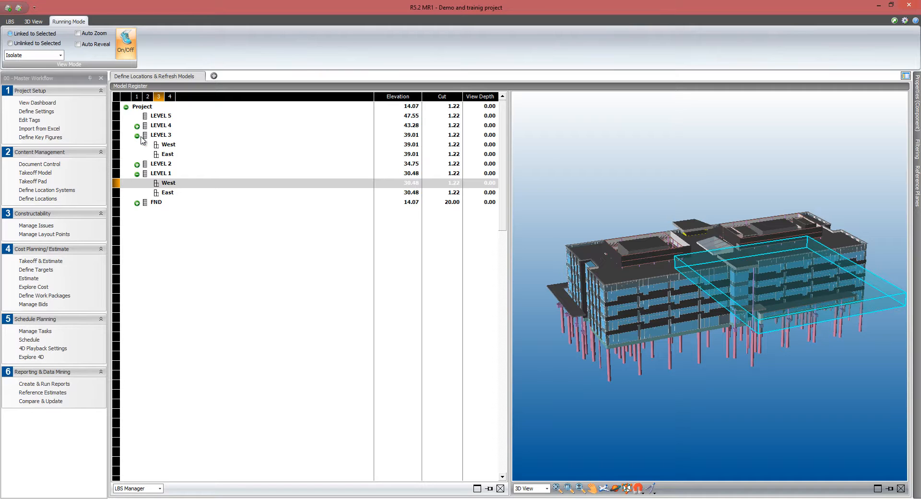
{"action": "left_click", "coordinate": [158, 139]}
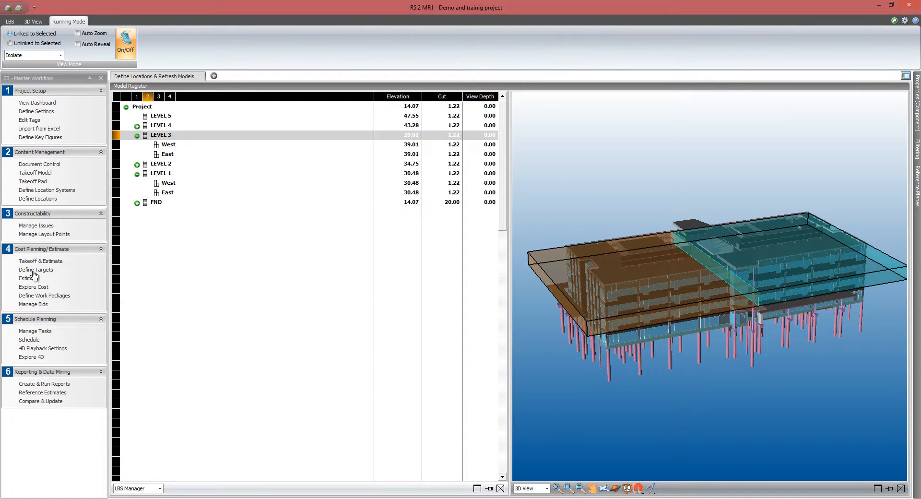
Review the Schedule Planner's flowline and Gantt views with the FOUNDATIONS tasks expanded, and close the planner without saving
{"action": "left_click", "coordinate": [30, 340]}
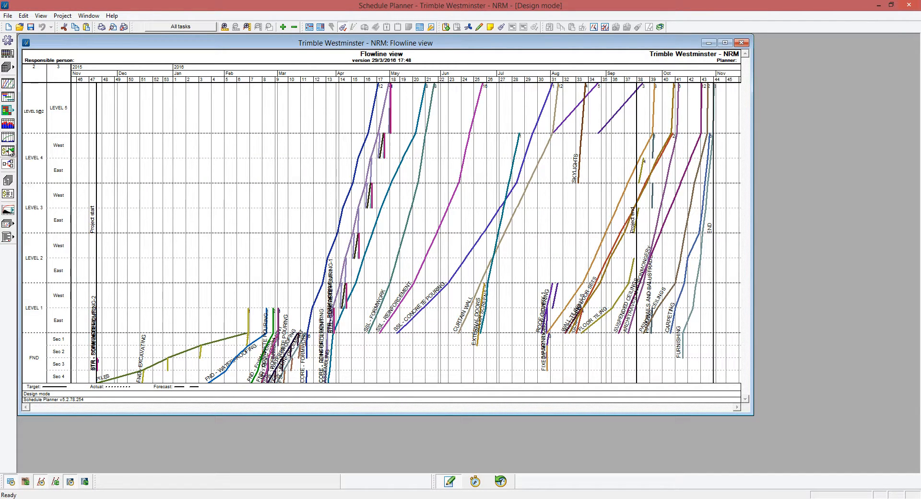
{"action": "left_click", "coordinate": [6, 98]}
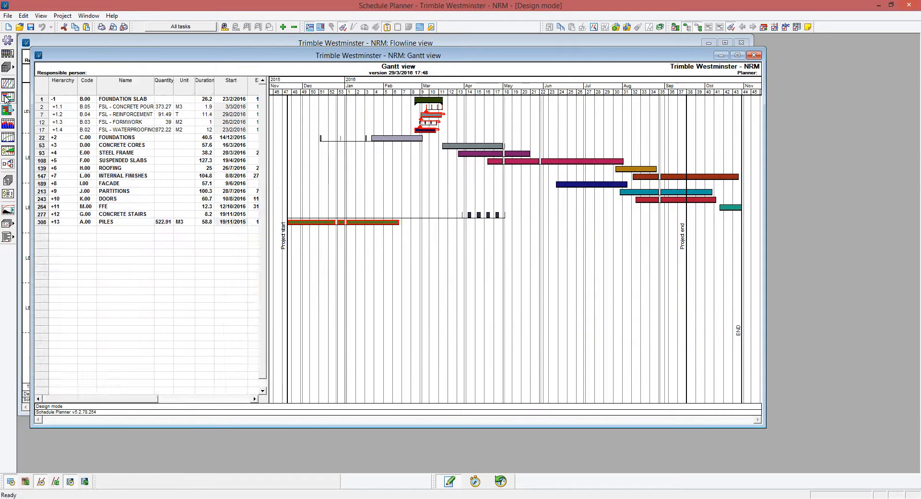
{"action": "left_click", "coordinate": [54, 138]}
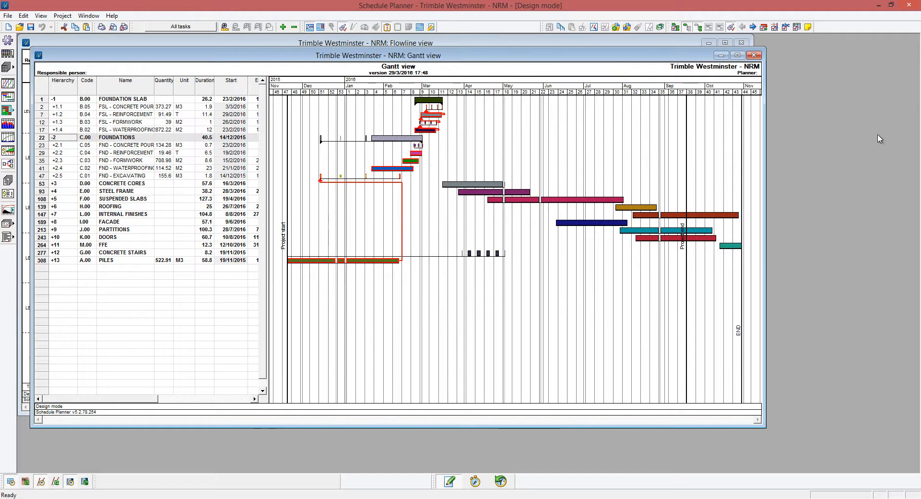
{"action": "left_click", "coordinate": [911, 7]}
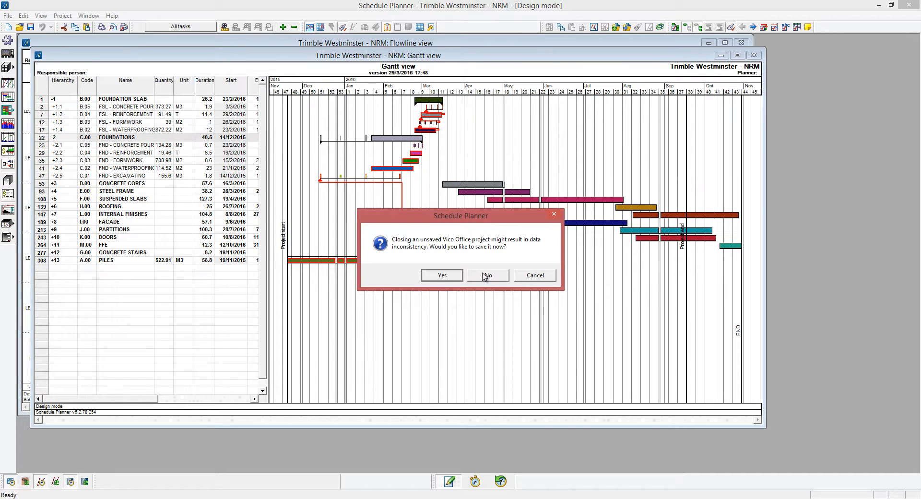
{"action": "left_click", "coordinate": [485, 275]}
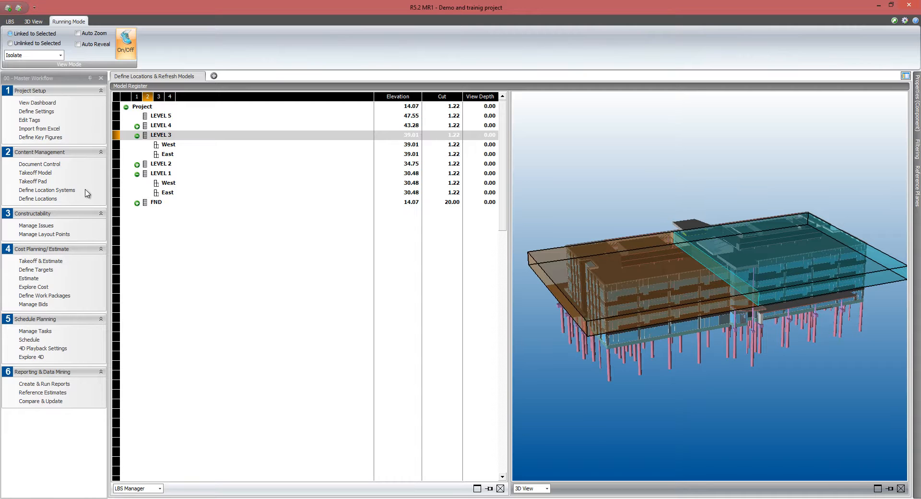
Switch to the 09 - Work Package Manager workflow and open its work packages beside the cost plan, widening the work package list
{"action": "left_click", "coordinate": [48, 78]}
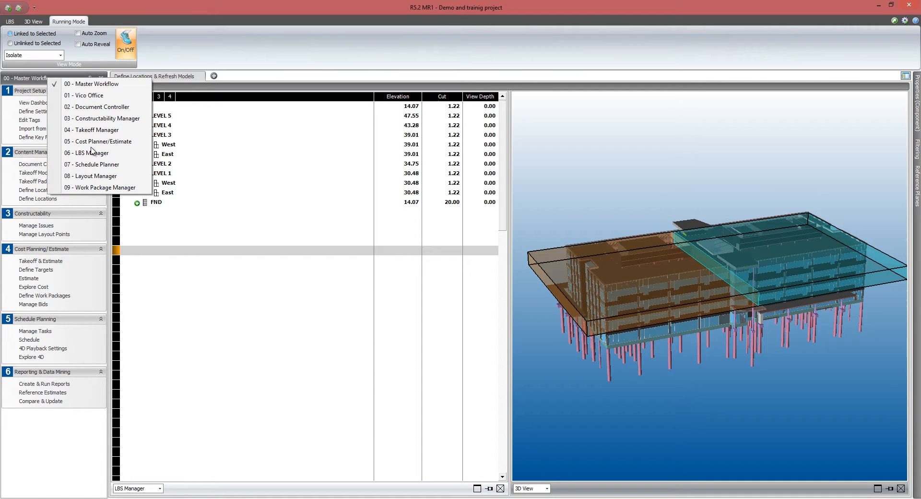
{"action": "left_click", "coordinate": [96, 187]}
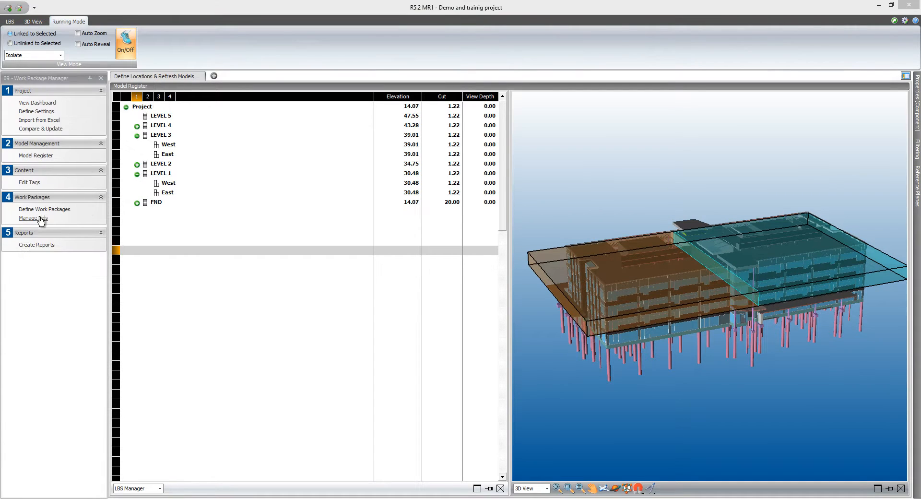
{"action": "left_click", "coordinate": [42, 217]}
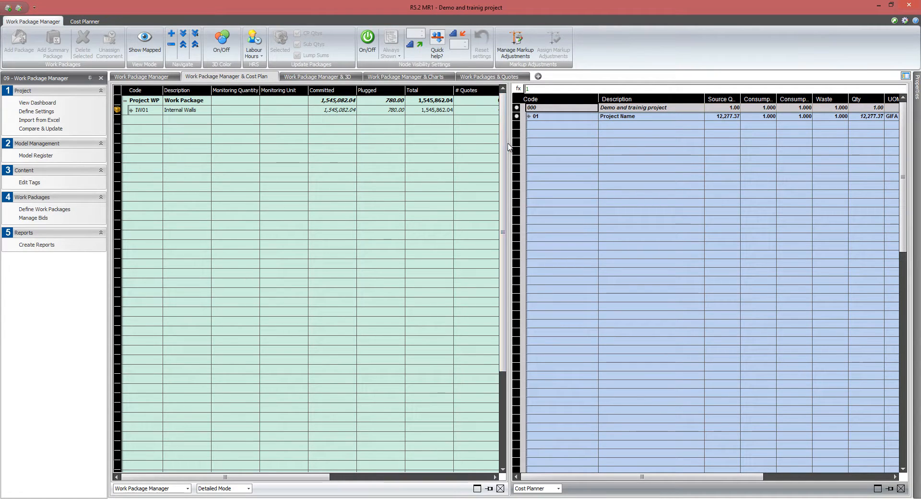
{"action": "left_click_drag", "start_coordinate": [510, 147], "coordinate": [656, 166]}
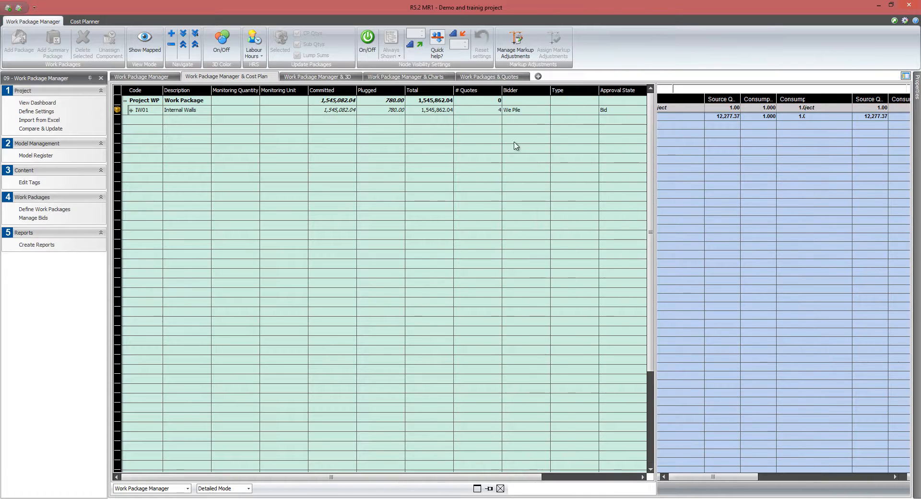
Expand the Internal Walls work package down to the labour, material and tool components of both masonry assemblies
{"action": "left_click", "coordinate": [131, 110]}
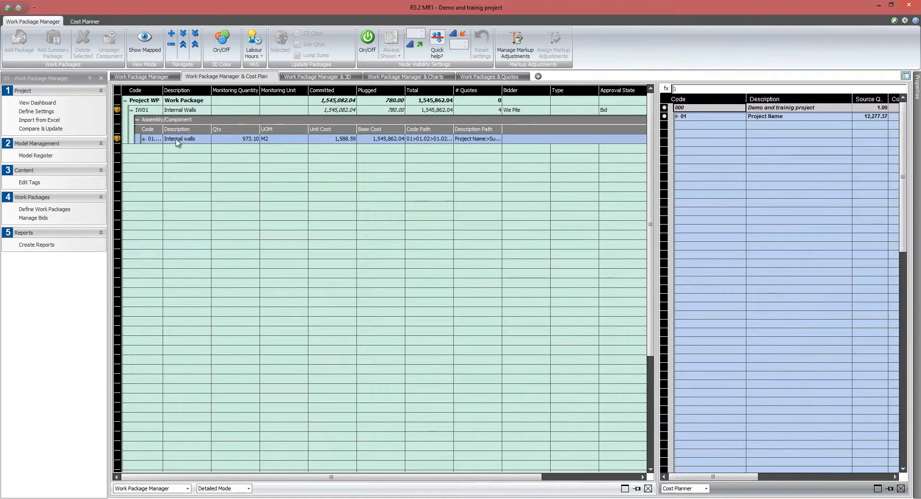
{"action": "left_click", "coordinate": [144, 139]}
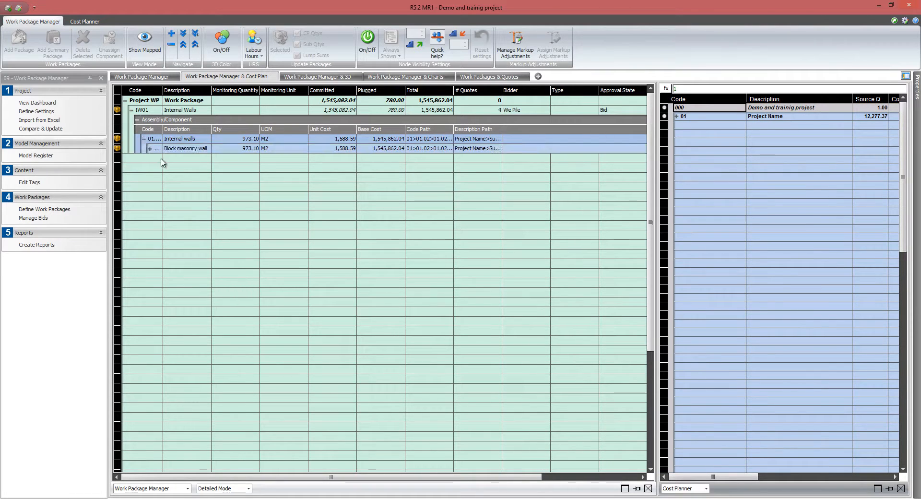
{"action": "left_click", "coordinate": [150, 148]}
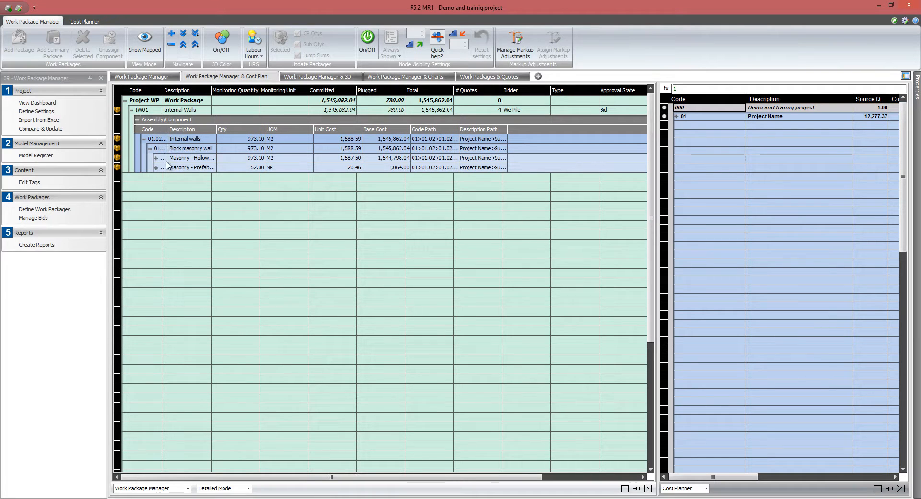
{"action": "left_click", "coordinate": [155, 158]}
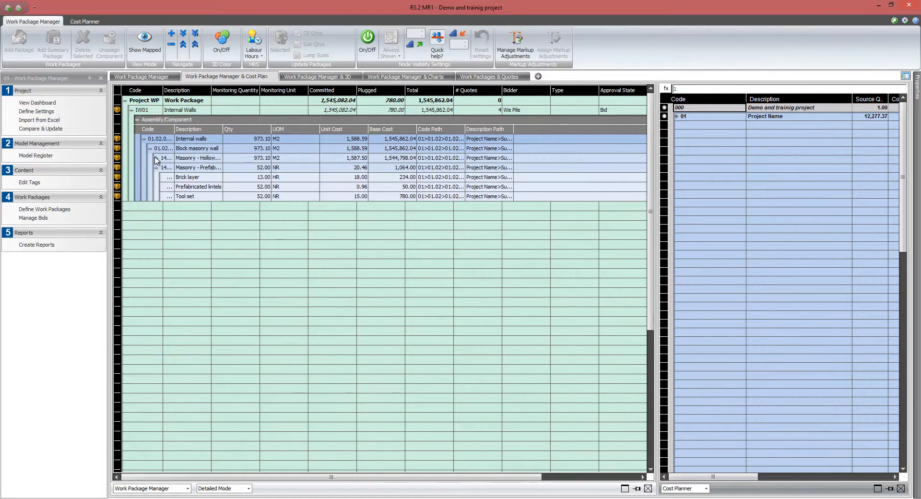
{"action": "left_click", "coordinate": [156, 196]}
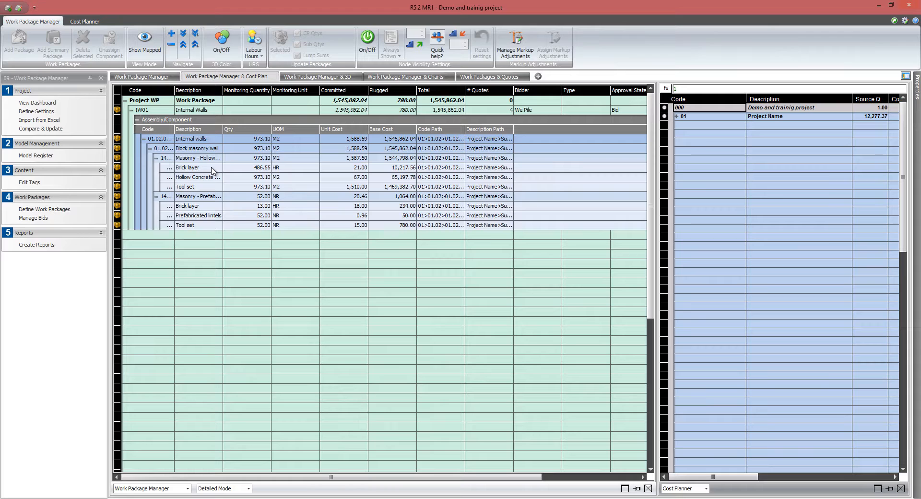
Open the Internal Walls work package in the Bid Manager in a new tab and view its bidder quotes
{"action": "right_click", "coordinate": [208, 115]}
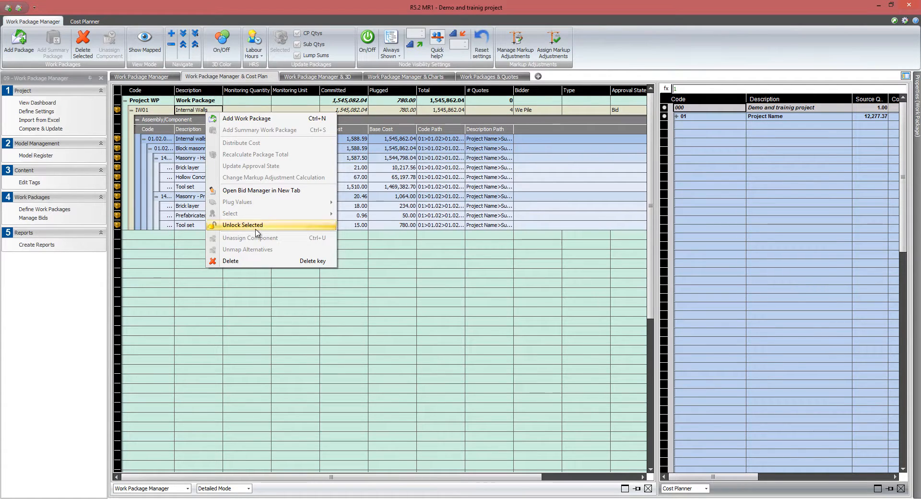
{"action": "left_click", "coordinate": [266, 191]}
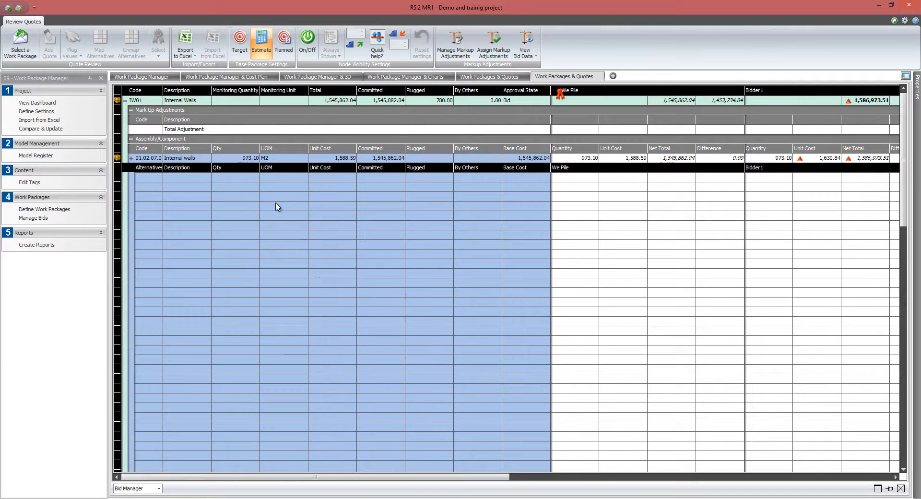
{"action": "left_click_drag", "start_coordinate": [341, 478], "coordinate": [386, 486]}
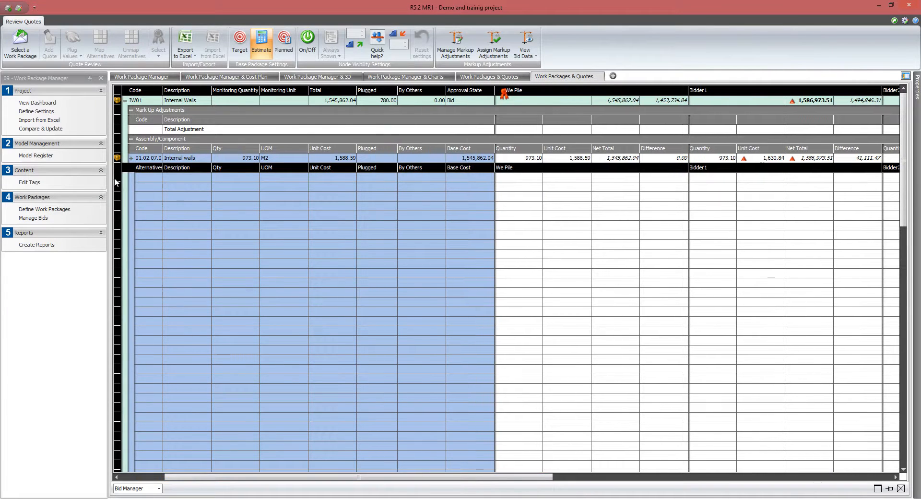
Expand the Internal walls quote comparison down to the labour, material and tool components of both masonry assemblies
{"action": "left_click", "coordinate": [131, 158]}
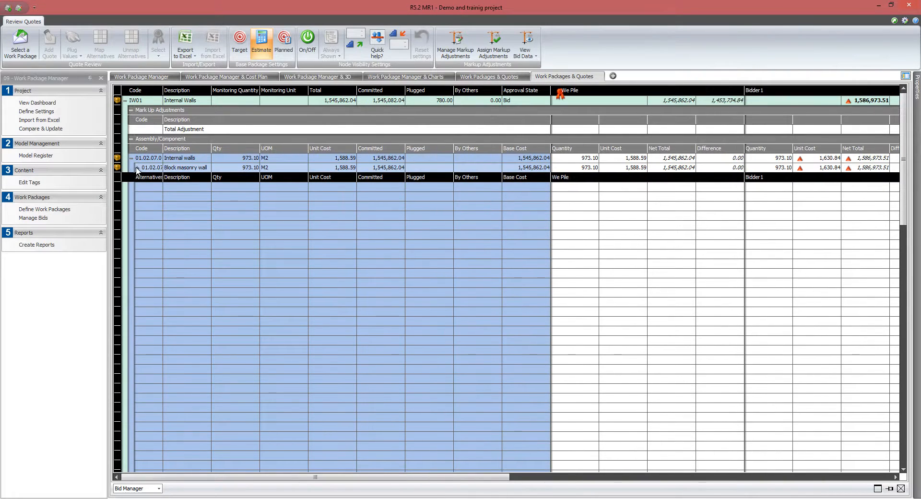
{"action": "left_click", "coordinate": [139, 168]}
{"action": "left_click", "coordinate": [144, 186]}
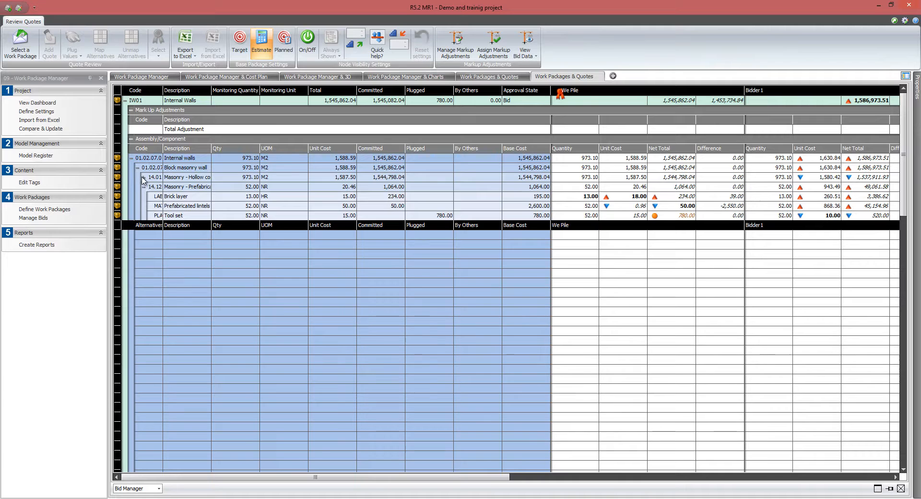
{"action": "left_click", "coordinate": [143, 177]}
{"action": "mouse_move", "coordinate": [494, 478]}
{"action": "left_mouse_down"}
{"action": "mouse_move", "coordinate": [526, 493]}
{"action": "mouse_move", "coordinate": [479, 484]}
{"action": "left_mouse_up"}
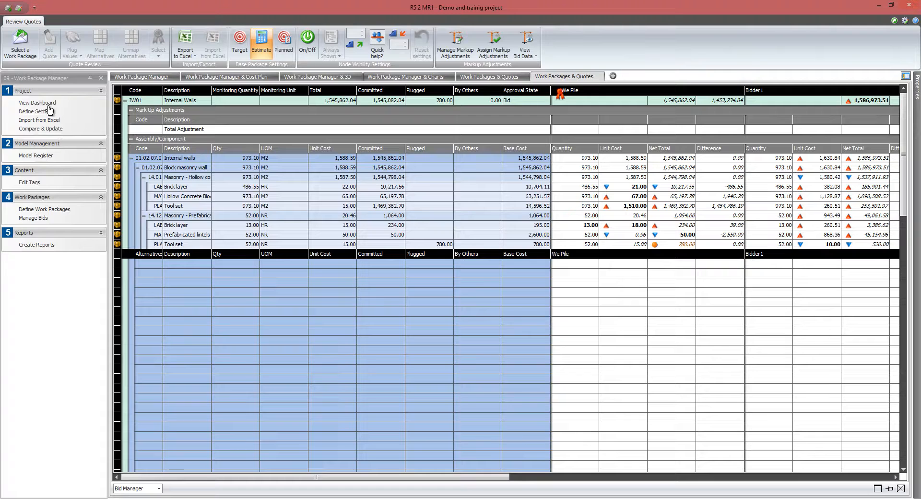
Switch to the 00 - Master Workflow and open the System category's Approval State tag for editing
{"action": "left_click", "coordinate": [48, 78]}
{"action": "left_click", "coordinate": [53, 82]}
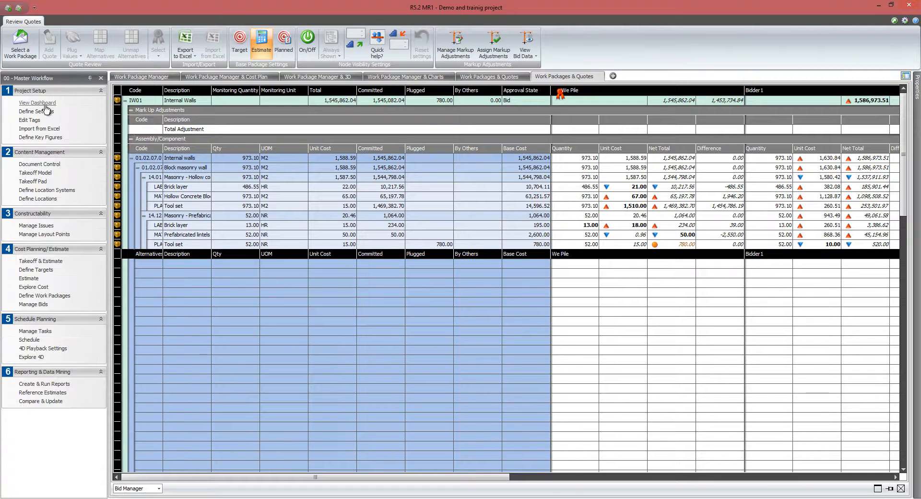
{"action": "left_click", "coordinate": [38, 121]}
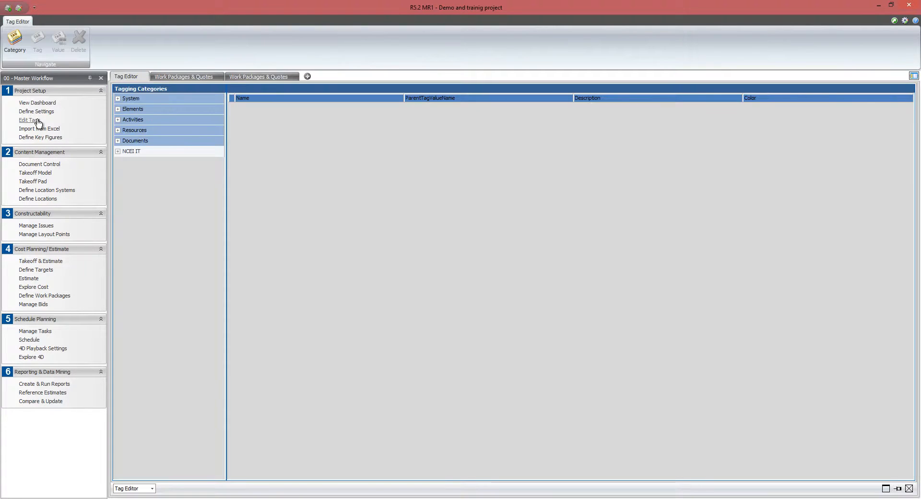
{"action": "left_click", "coordinate": [117, 99]}
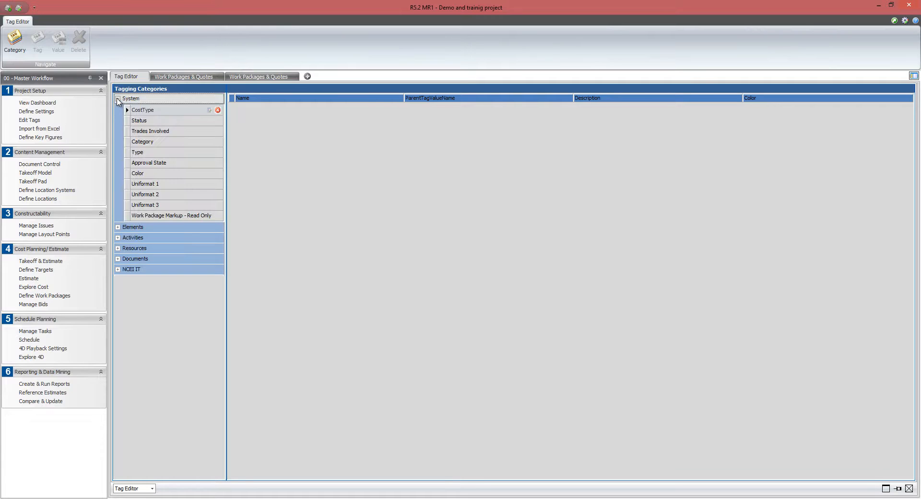
{"action": "left_click", "coordinate": [143, 163]}
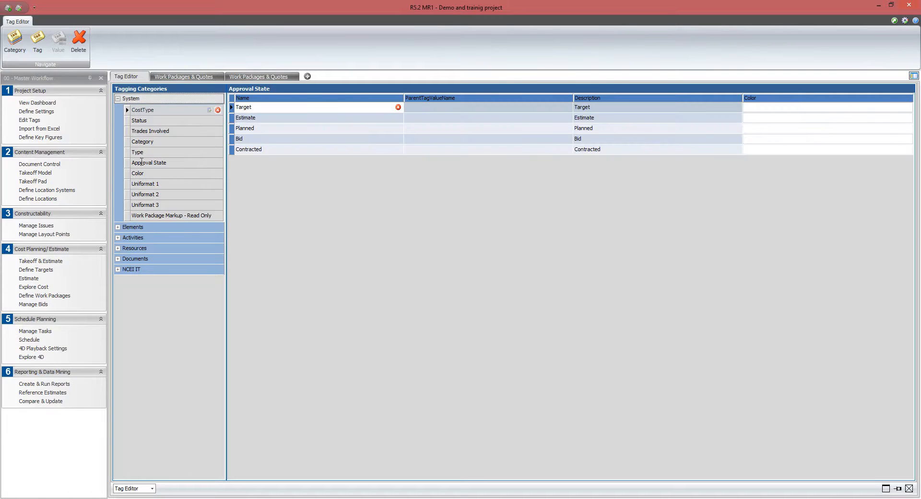
Add four new tag values above Contracted in the Approval State tag
{"action": "left_click", "coordinate": [243, 150]}
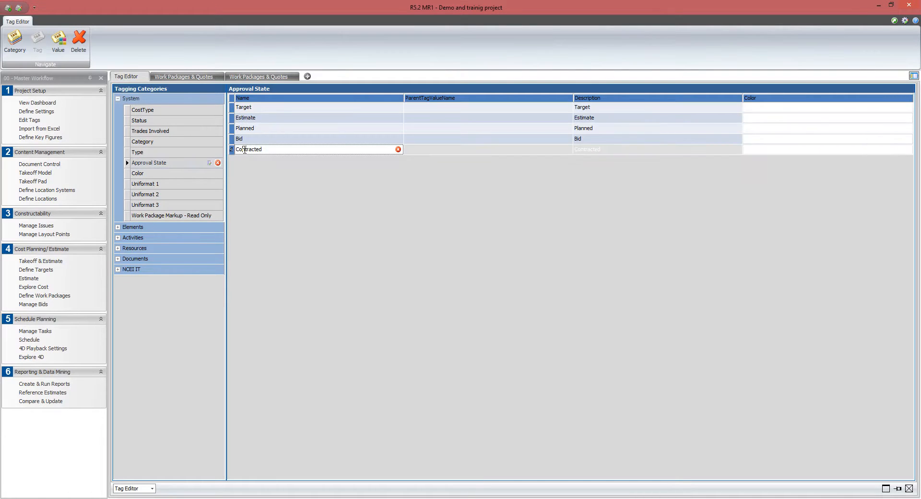
{"action": "left_click", "coordinate": [58, 46]}
{"action": "left_click", "coordinate": [58, 46]}
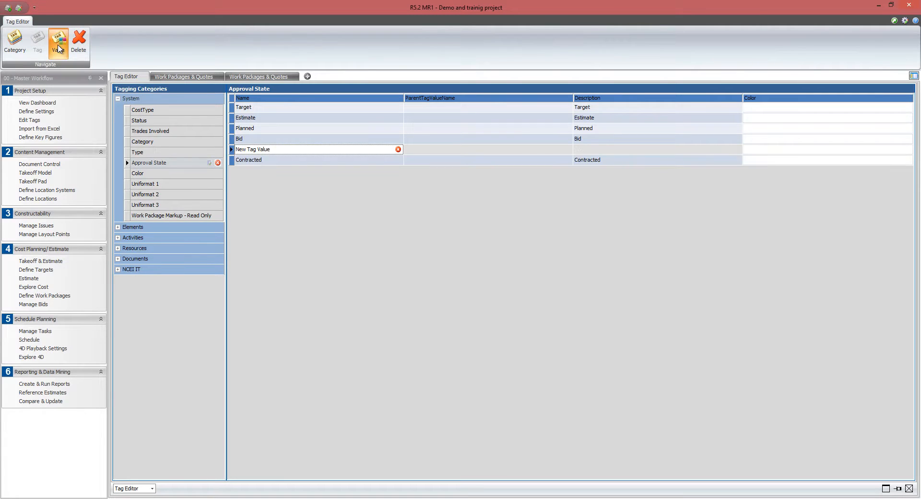
{"action": "left_click", "coordinate": [58, 45]}
{"action": "left_click", "coordinate": [58, 46]}
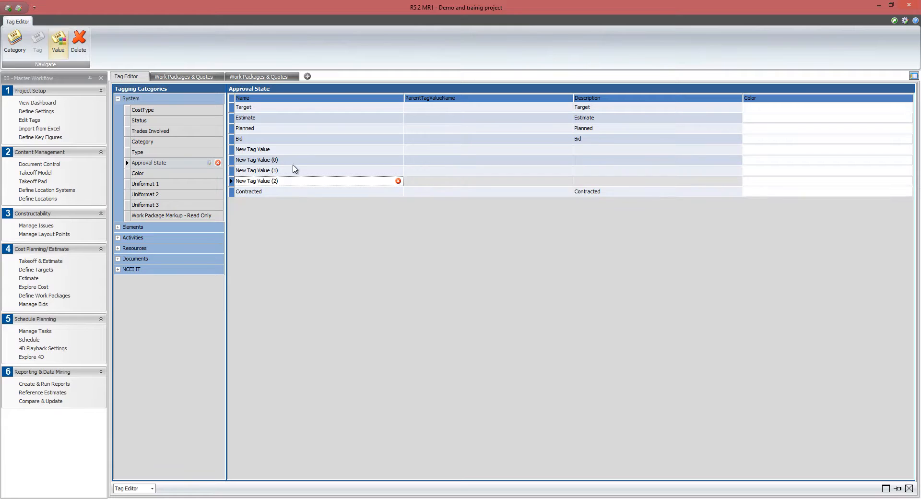
Rename the first two new Approval State values as Stage 1 and Stage 2
{"action": "double_click", "coordinate": [281, 152]}
{"action": "left_click_drag", "start_coordinate": [277, 151], "coordinate": [225, 129]}
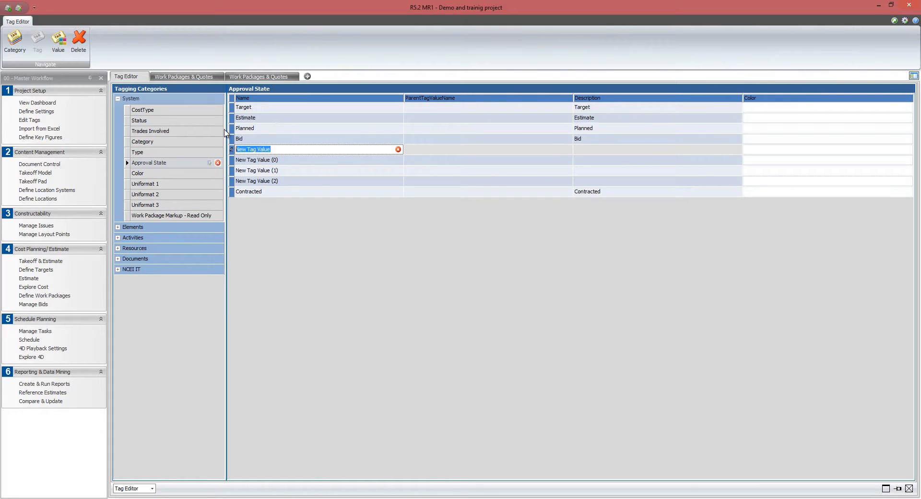
{"action": "type", "text": "Stage 1"}
{"action": "left_click", "coordinate": [255, 161]}
{"action": "left_click_drag", "start_coordinate": [288, 160], "coordinate": [172, 151]}
{"action": "type", "text": "St"}
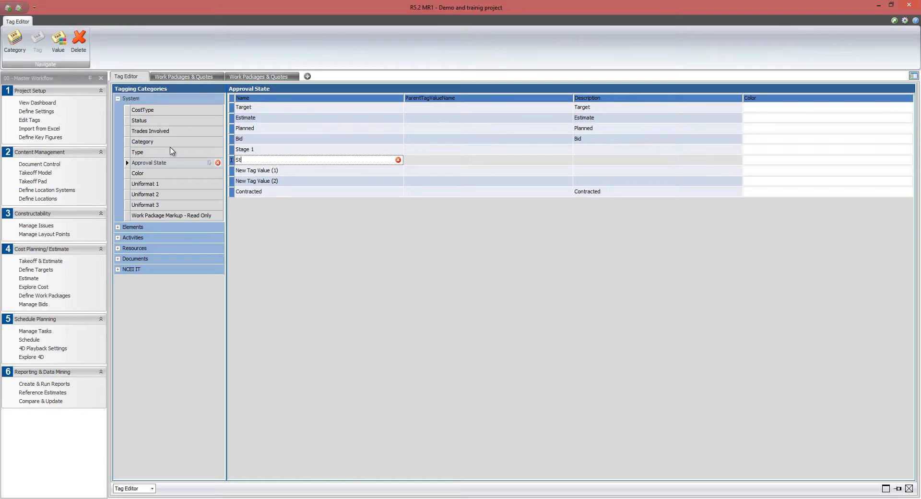
Rename the remaining two new Approval State values as Stage 3 and Stage 4
{"action": "left_click", "coordinate": [271, 171]}
{"action": "left_click_drag", "start_coordinate": [292, 171], "coordinate": [118, 168]}
{"action": "type", "text": "Stage 3"}
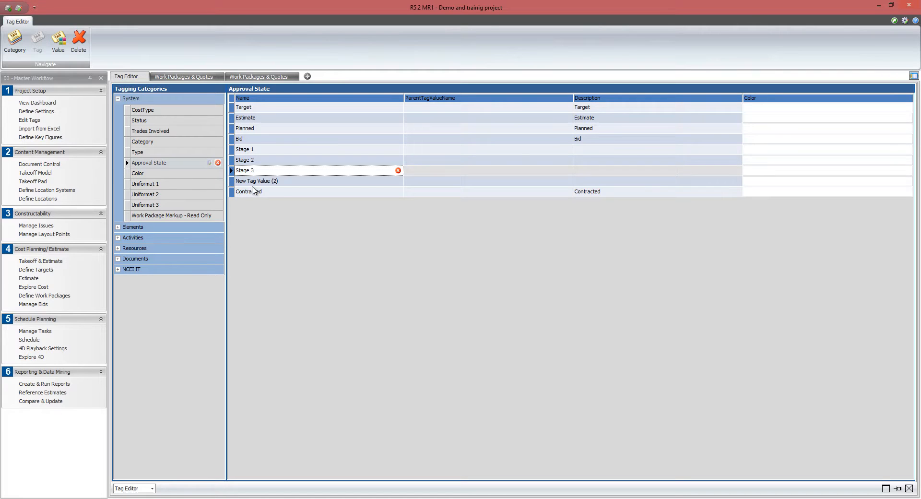
{"action": "left_click", "coordinate": [275, 182]}
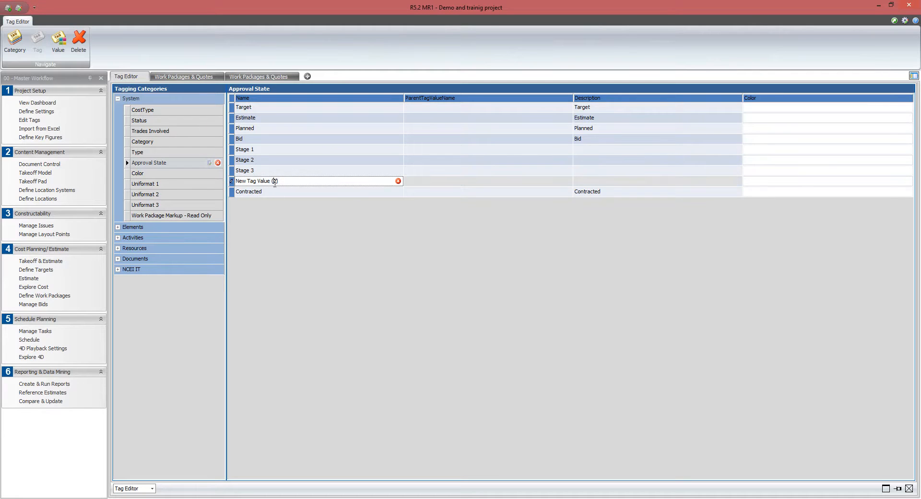
{"action": "left_click_drag", "start_coordinate": [284, 181], "coordinate": [174, 177]}
{"action": "type", "text": "Stage 4"}
Open Document Control, widen the document register to show the version columns, and expand the 2D Drawings folder
{"action": "left_click", "coordinate": [50, 164]}
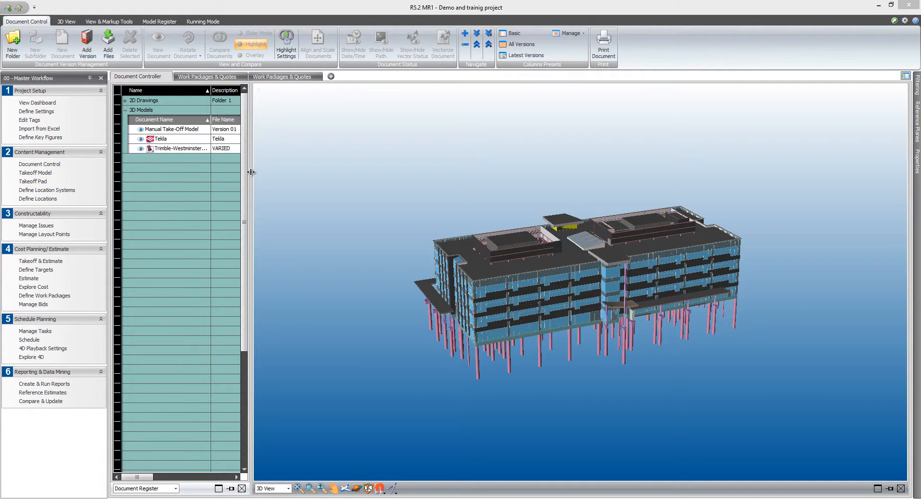
{"action": "left_click_drag", "start_coordinate": [251, 172], "coordinate": [334, 180]}
{"action": "left_click_drag", "start_coordinate": [460, 185], "coordinate": [451, 185]}
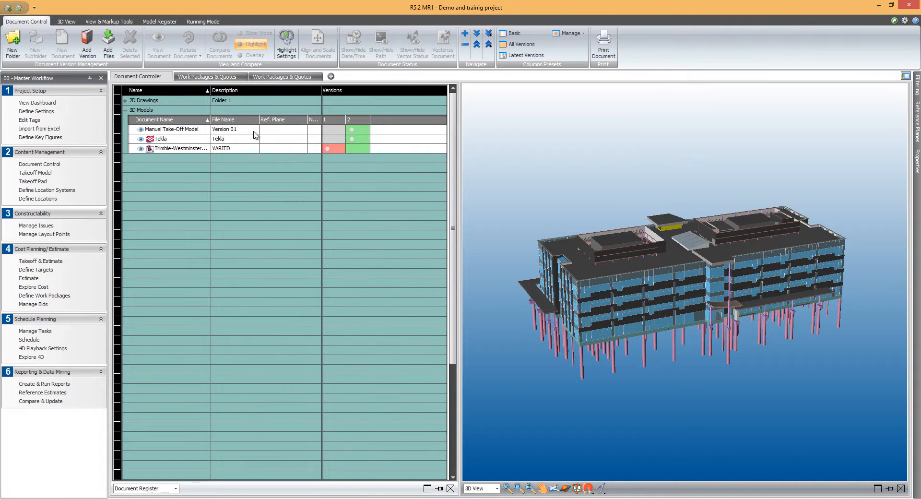
{"action": "left_click", "coordinate": [126, 101]}
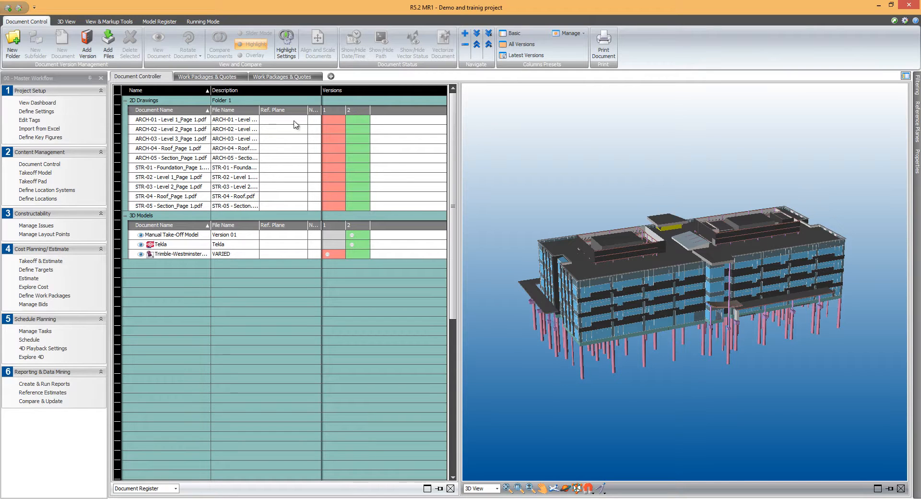
Compare versions 1 and 2 of the ARCH-01 Level 1 drawing and of the ARCH-04 Roof drawing in Highlight mode
{"action": "left_click", "coordinate": [335, 122]}
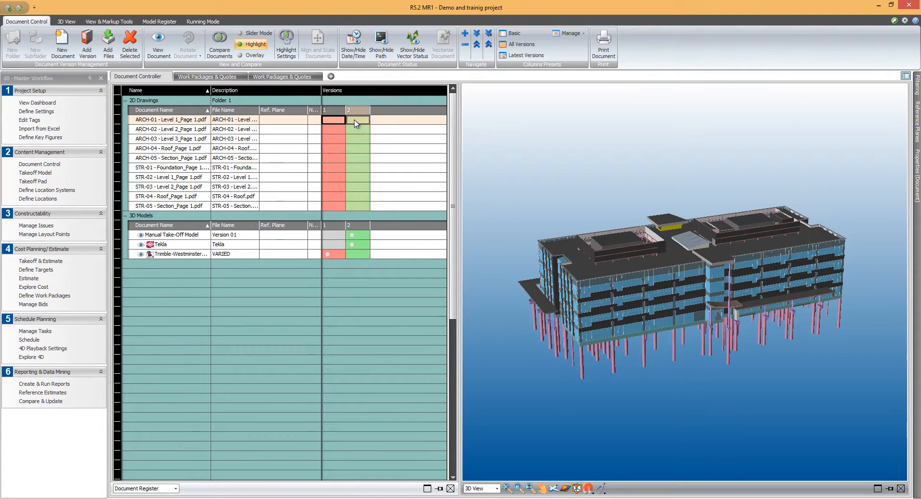
{"action": "left_click", "coordinate": [225, 56]}
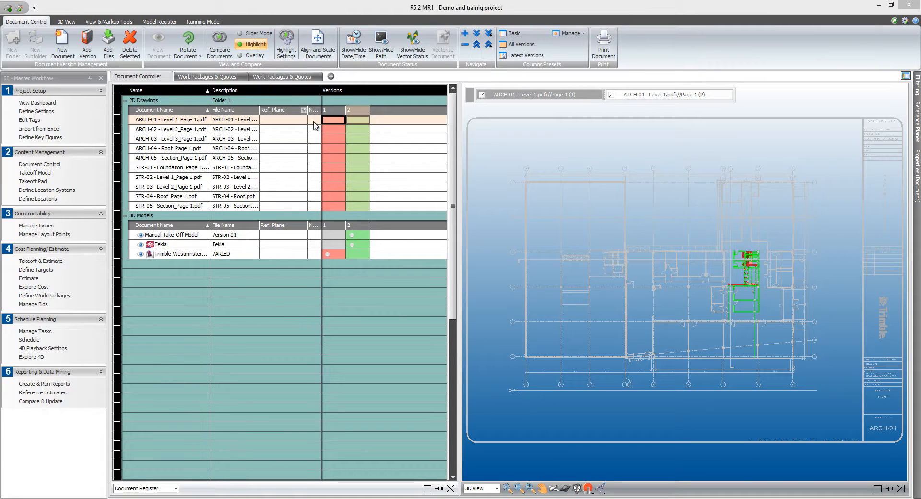
{"action": "left_click", "coordinate": [339, 151]}
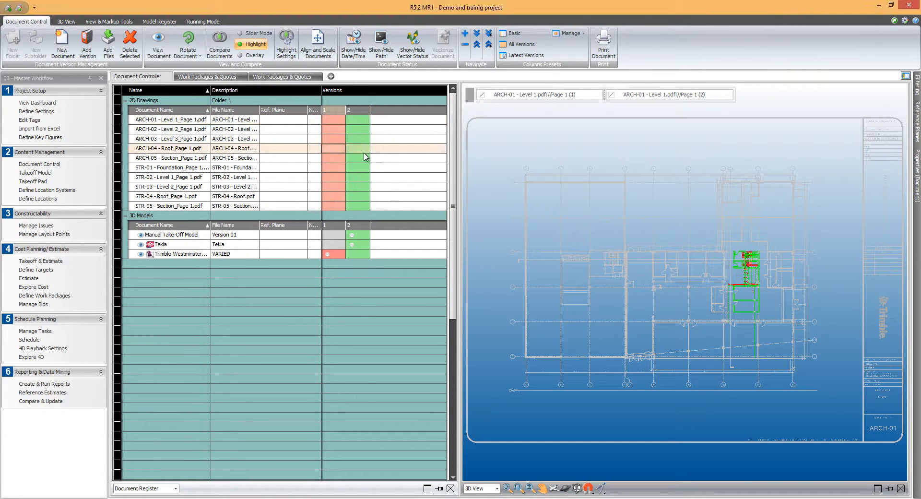
{"action": "left_click", "coordinate": [221, 52]}
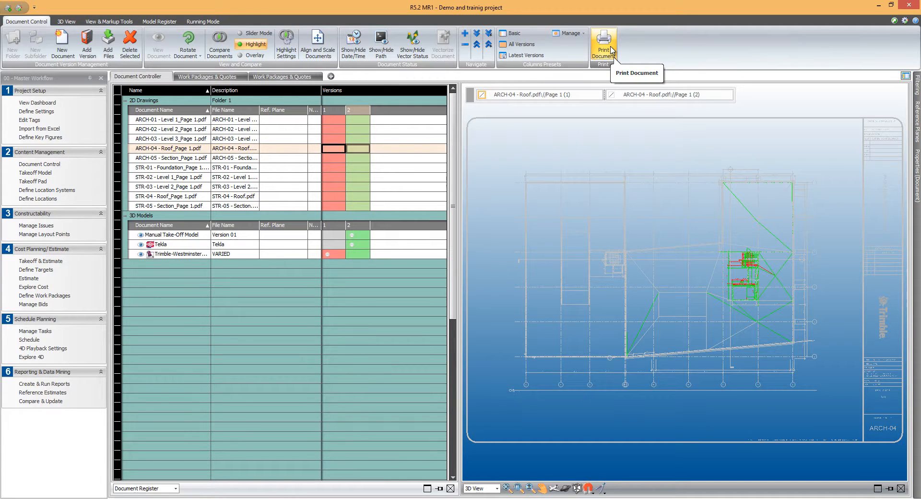
Start printing the ARCH-04 Roof comparison to single-page PDF and confirm Webinar 4\Drawings as the output folder
{"action": "left_click", "coordinate": [603, 46]}
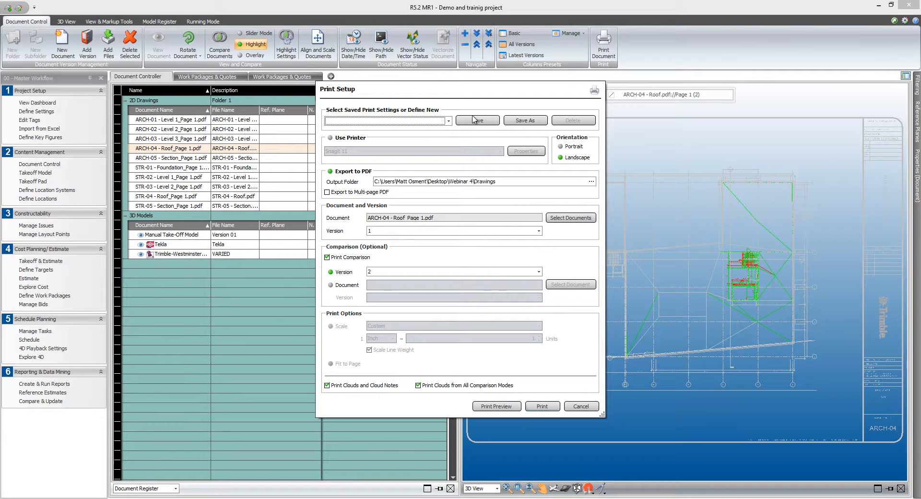
{"action": "left_click", "coordinate": [372, 193]}
{"action": "left_click", "coordinate": [375, 193]}
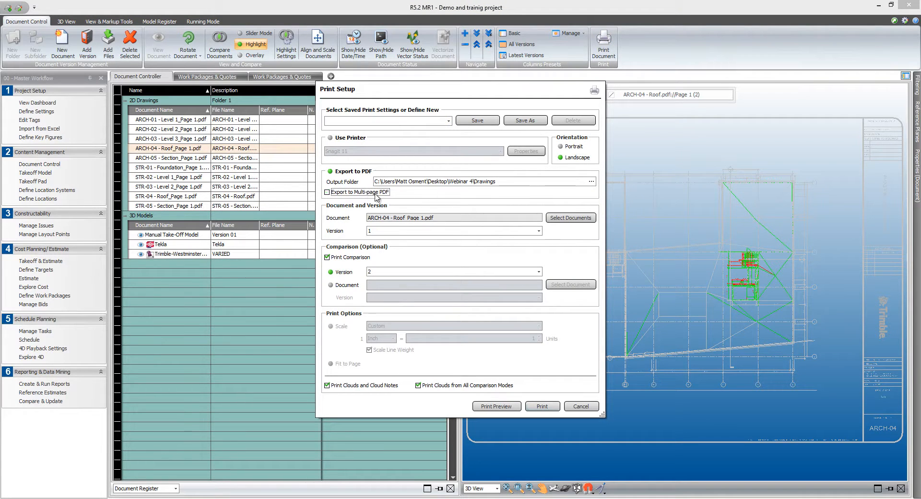
{"action": "left_click", "coordinate": [591, 182]}
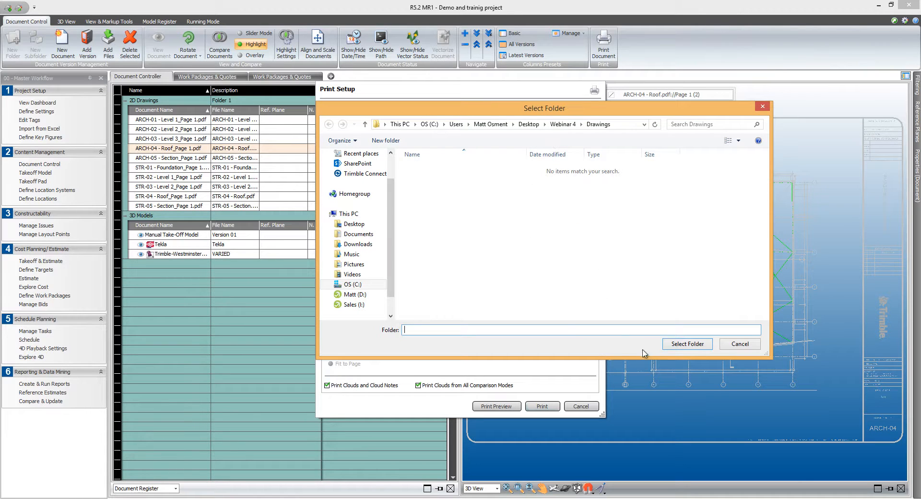
{"action": "left_click", "coordinate": [669, 344]}
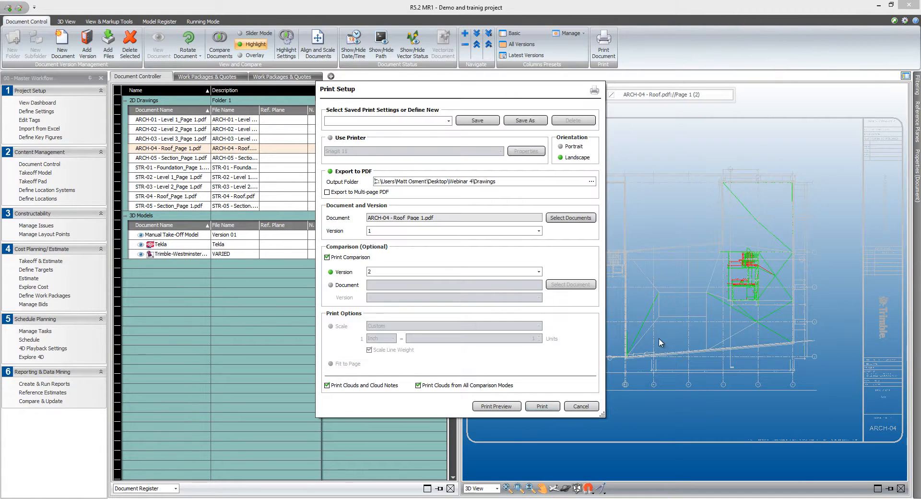
Include all documents in the 2D Drawings folder in the print job
{"action": "left_click", "coordinate": [559, 221]}
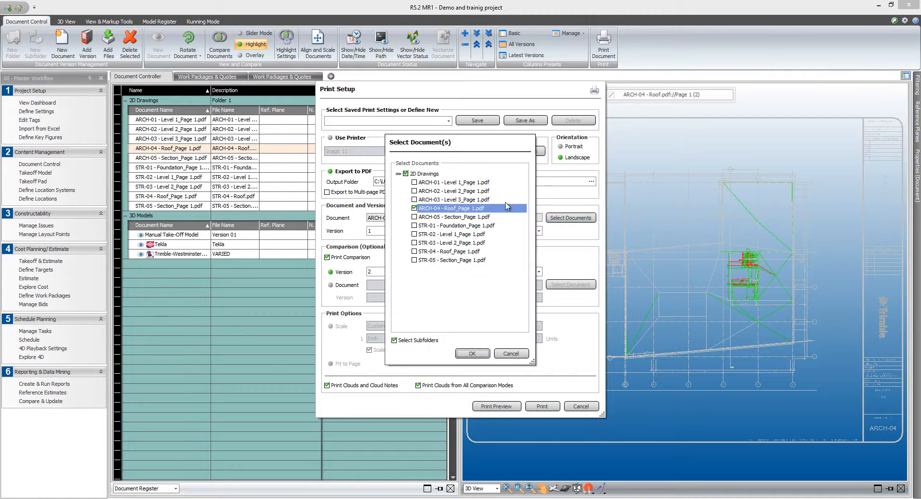
{"action": "left_click", "coordinate": [430, 175]}
{"action": "left_click", "coordinate": [405, 174]}
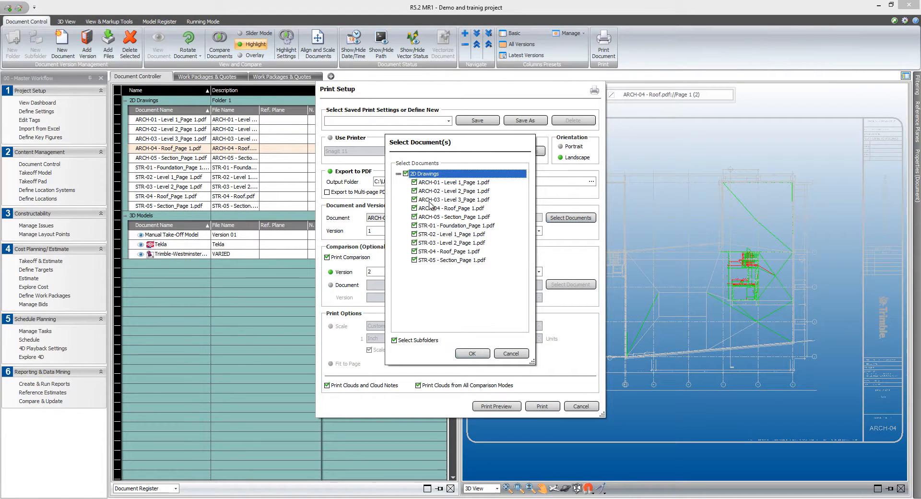
{"action": "left_click", "coordinate": [470, 354]}
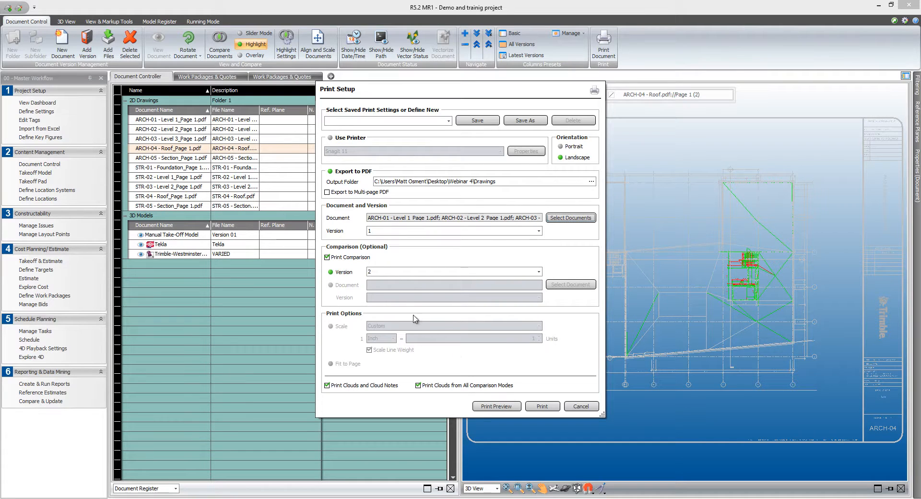
Set the print version to Latest Version and the comparison version to Penultimate Version, and export the PDFs
{"action": "left_click", "coordinate": [538, 231]}
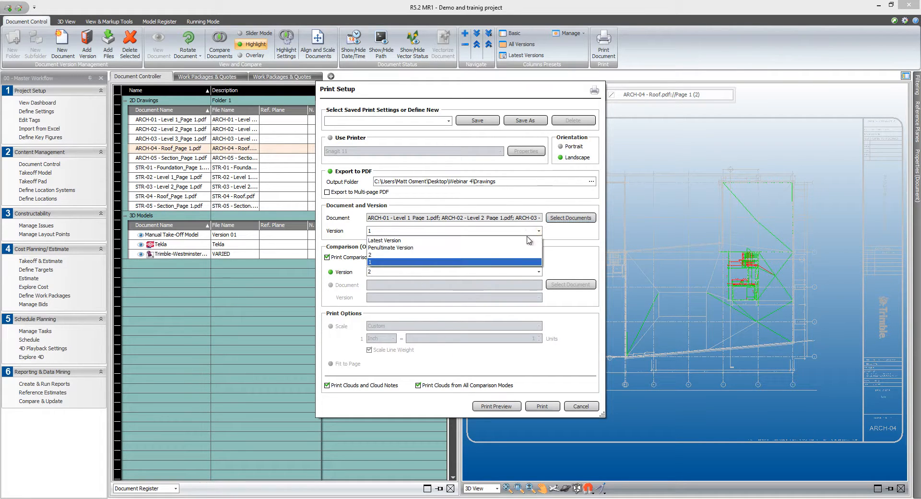
{"action": "left_click", "coordinate": [522, 240]}
{"action": "left_click", "coordinate": [530, 272]}
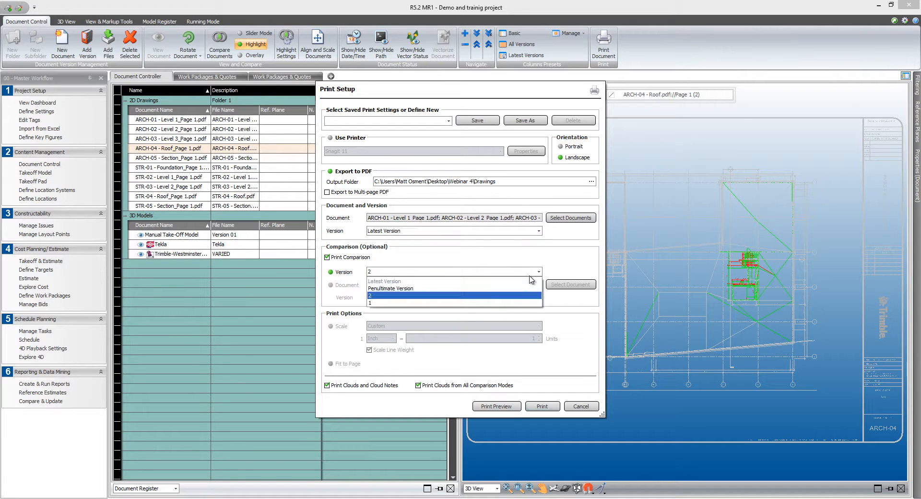
{"action": "left_click", "coordinate": [528, 289]}
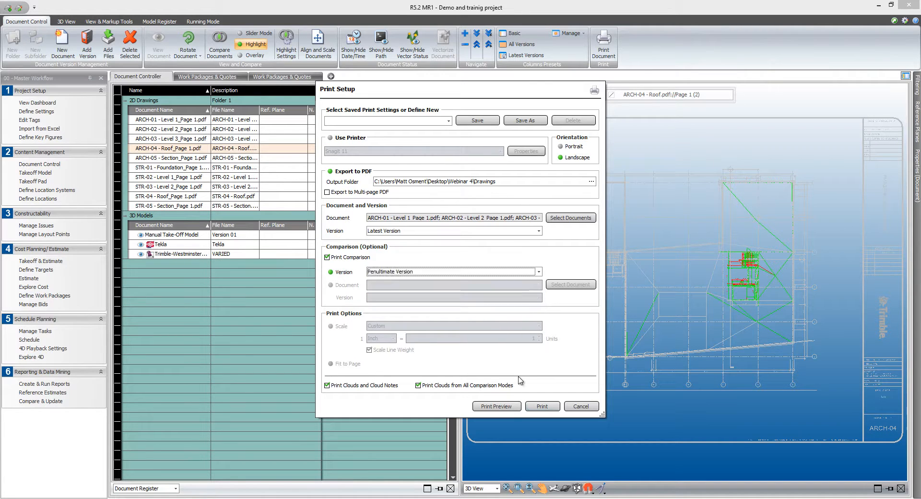
{"action": "left_click", "coordinate": [542, 407]}
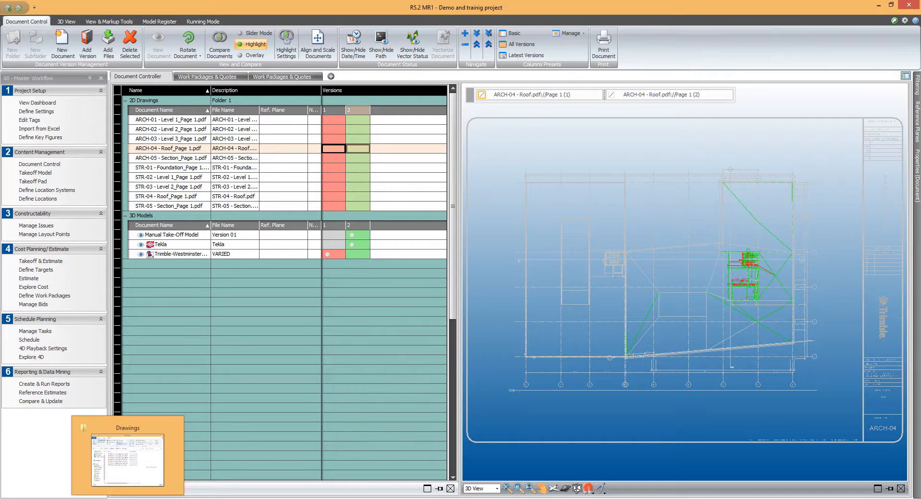
Check the exported comparison PDFs in the Drawings folder, previewing the ARCH drawings and opening the ARCH-05 Section file, and close the folder
{"action": "left_click", "coordinate": [128, 456]}
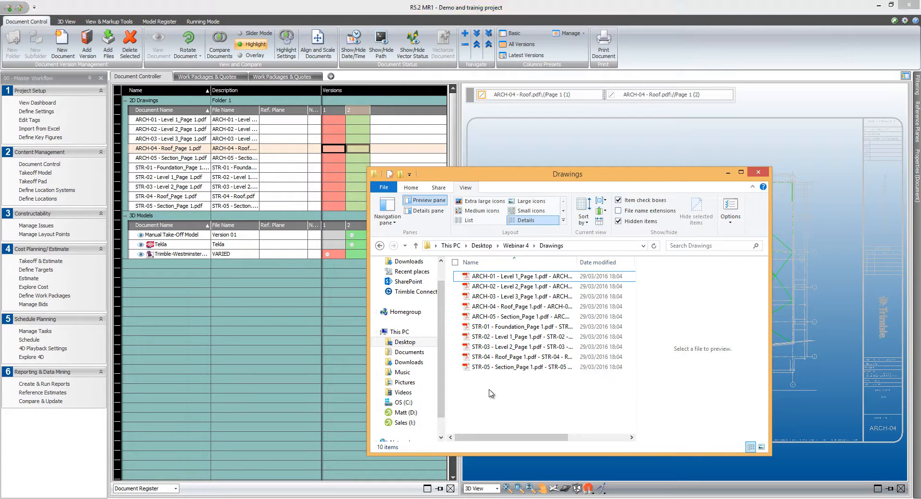
{"action": "left_click", "coordinate": [499, 277]}
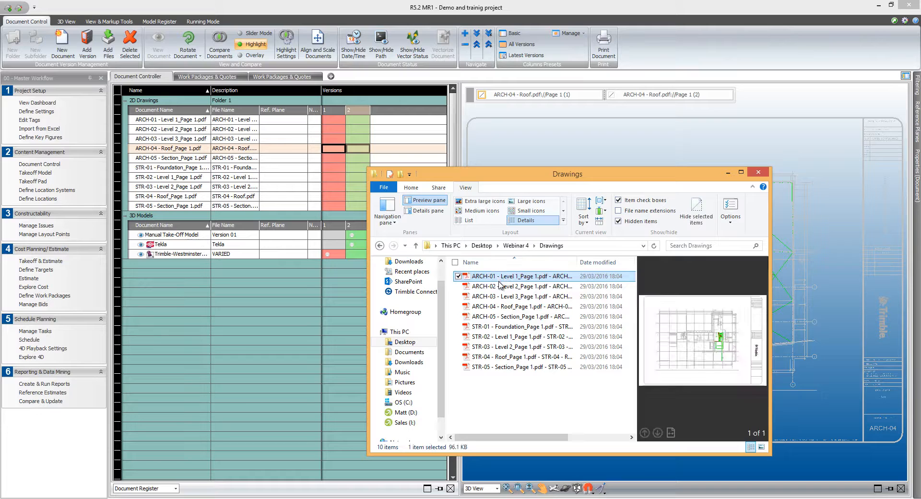
{"action": "left_click", "coordinate": [503, 307]}
{"action": "left_click", "coordinate": [513, 318]}
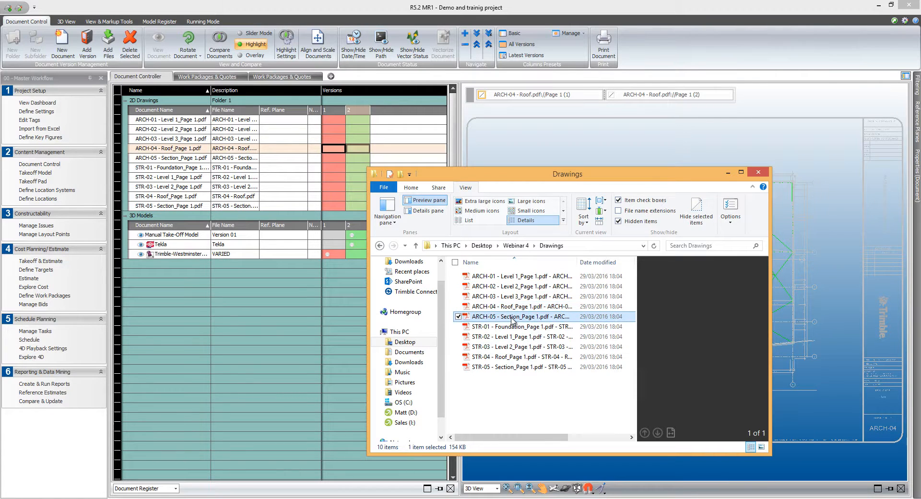
{"action": "double_click", "coordinate": [513, 318]}
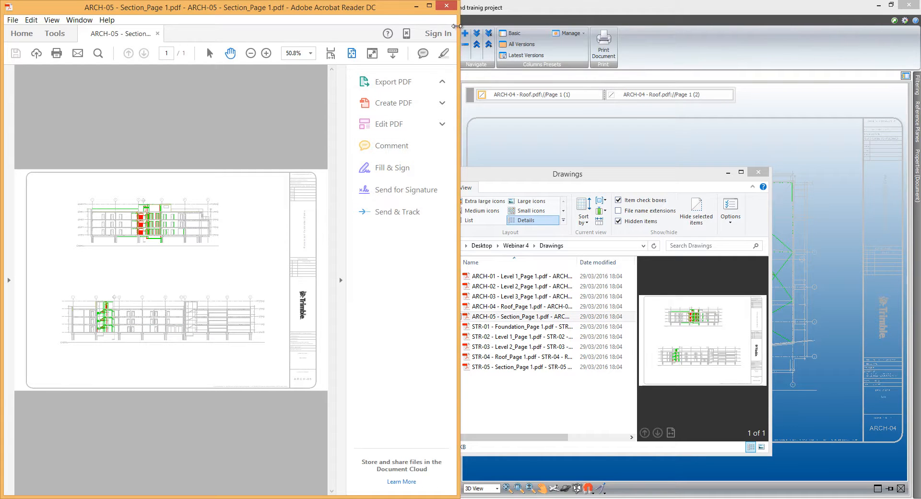
{"action": "left_click", "coordinate": [447, 6]}
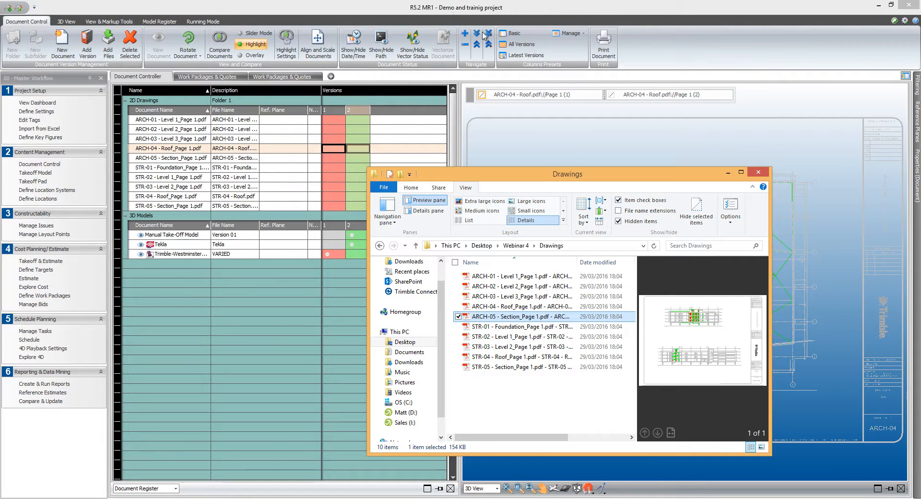
{"action": "left_click", "coordinate": [637, 95]}
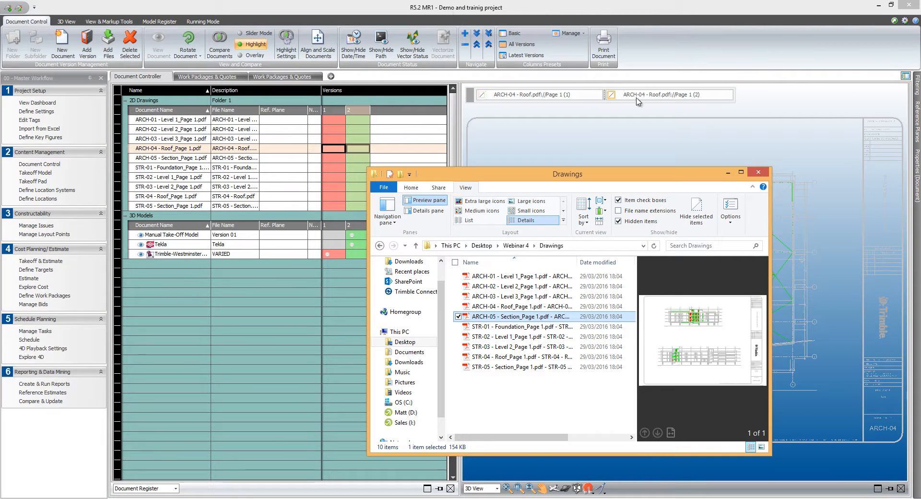
{"action": "left_click", "coordinate": [758, 174]}
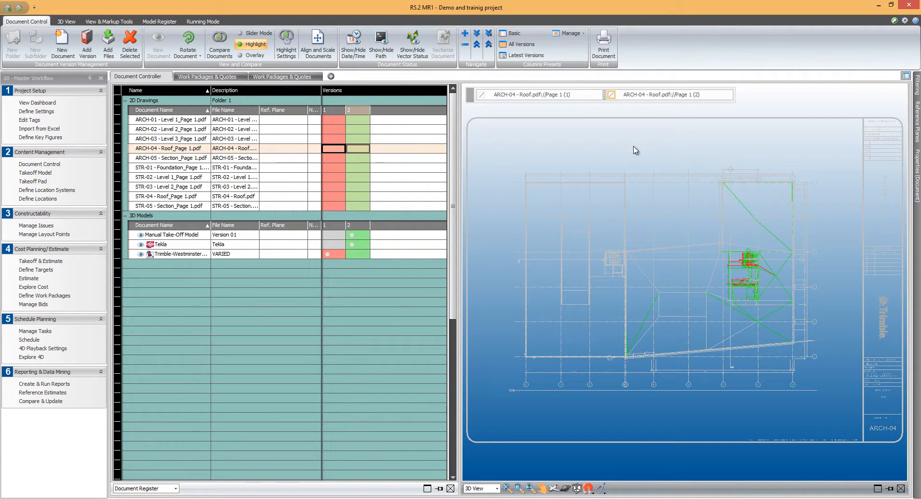
Create a new view set with two panes above one wide pane, and show the Document Register in the first pane
{"action": "left_click", "coordinate": [331, 77]}
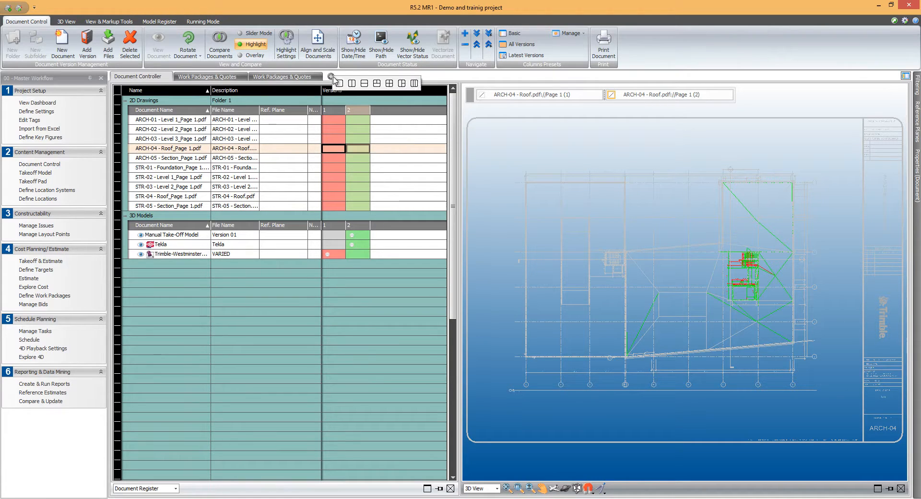
{"action": "left_click", "coordinate": [376, 83]}
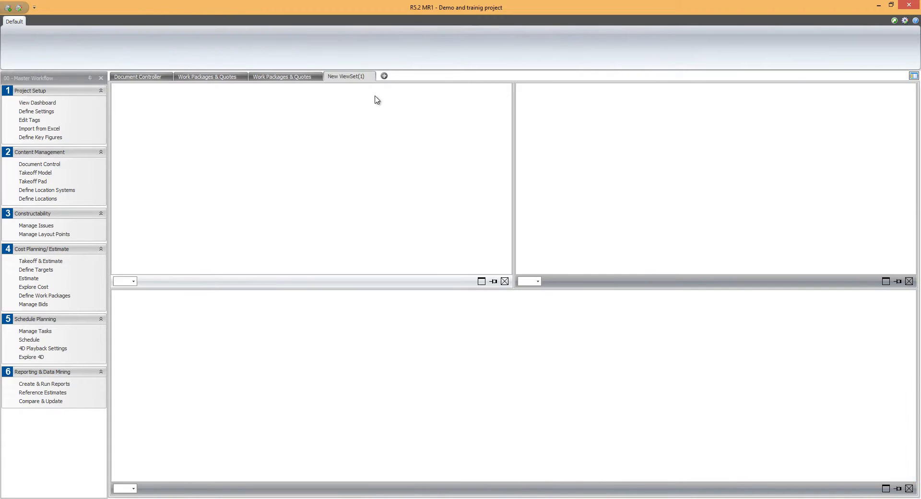
{"action": "left_click", "coordinate": [134, 281]}
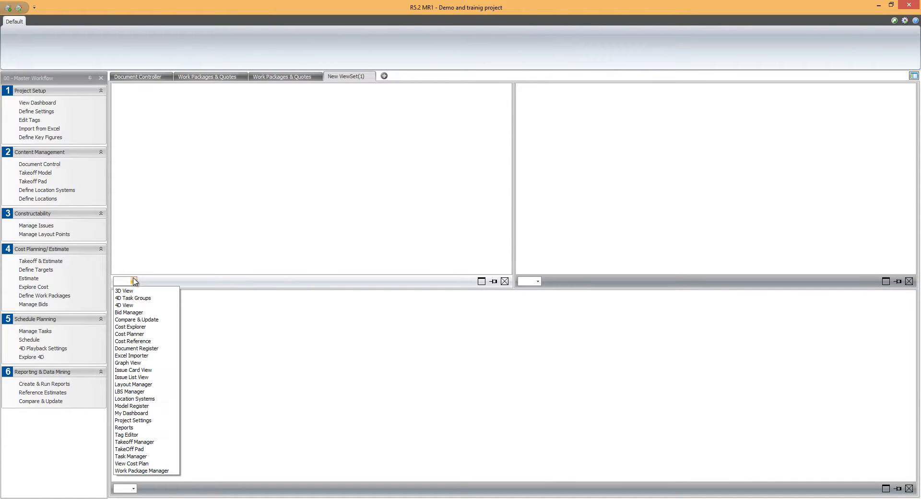
{"action": "left_click", "coordinate": [137, 349]}
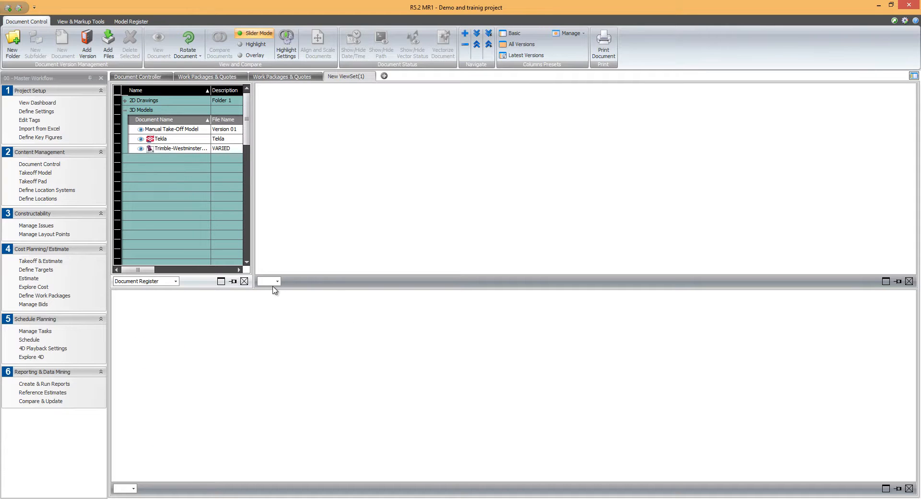
Show 3D View beside a widened Document Register and Issue List View in the wide pane below
{"action": "left_click", "coordinate": [277, 281]}
{"action": "left_click", "coordinate": [276, 289]}
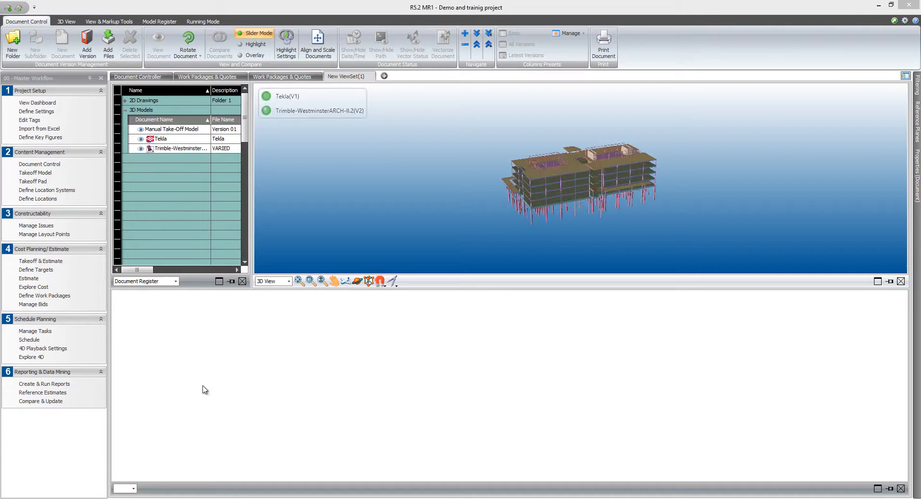
{"action": "left_click", "coordinate": [134, 489]}
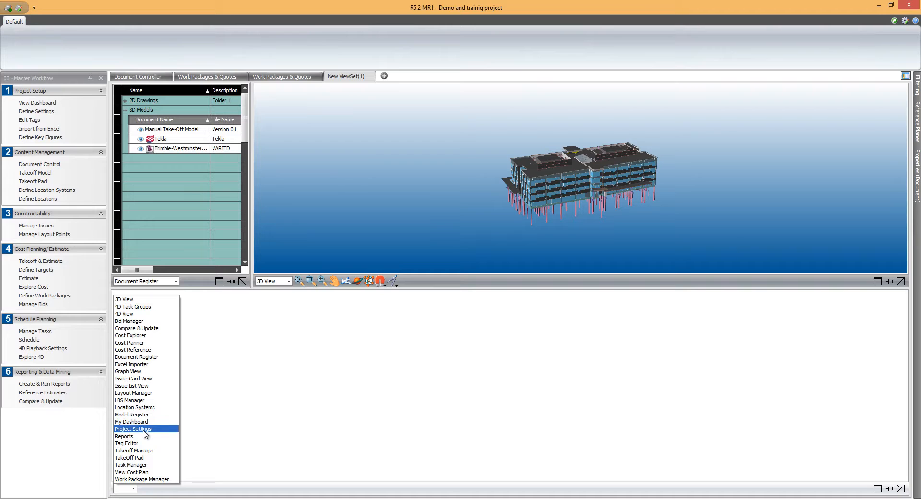
{"action": "left_click", "coordinate": [141, 387]}
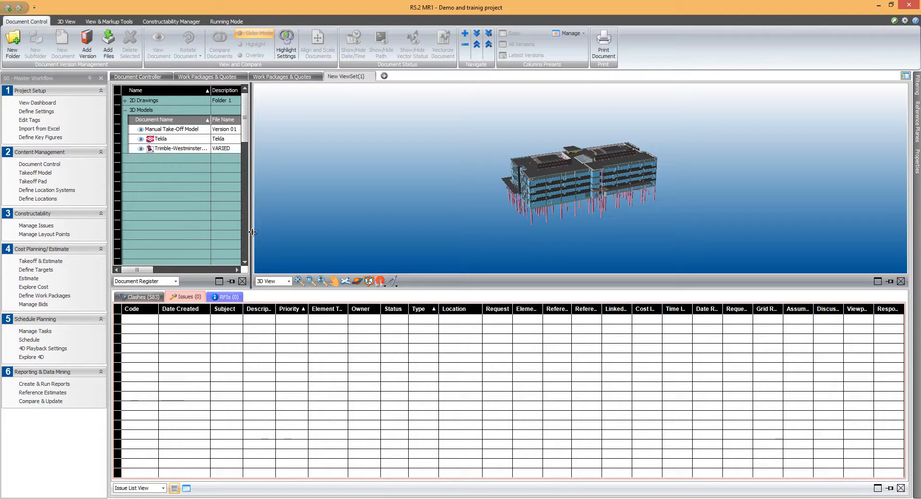
{"action": "left_click_drag", "start_coordinate": [417, 208], "coordinate": [441, 206]}
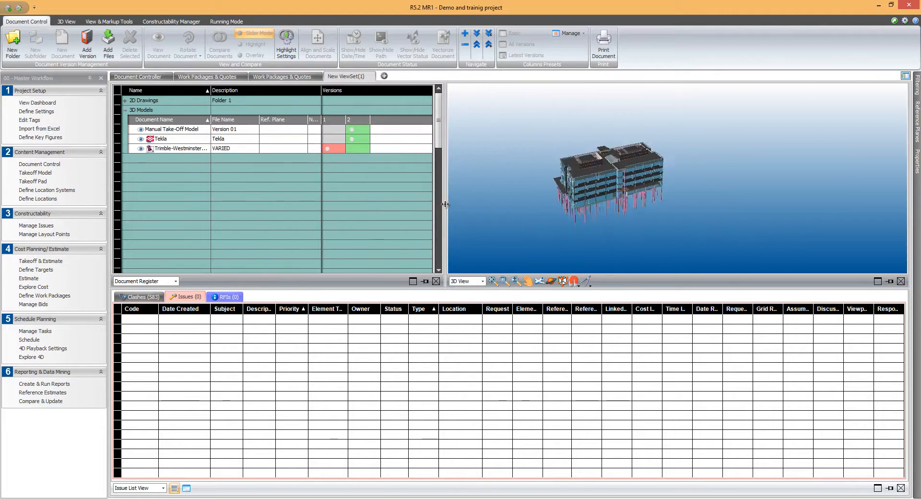
Compare versions 1 and 2 of the ARCH-01 Level 1 drawing in Highlight mode in the new view set
{"action": "left_click", "coordinate": [125, 100]}
{"action": "left_click", "coordinate": [337, 122]}
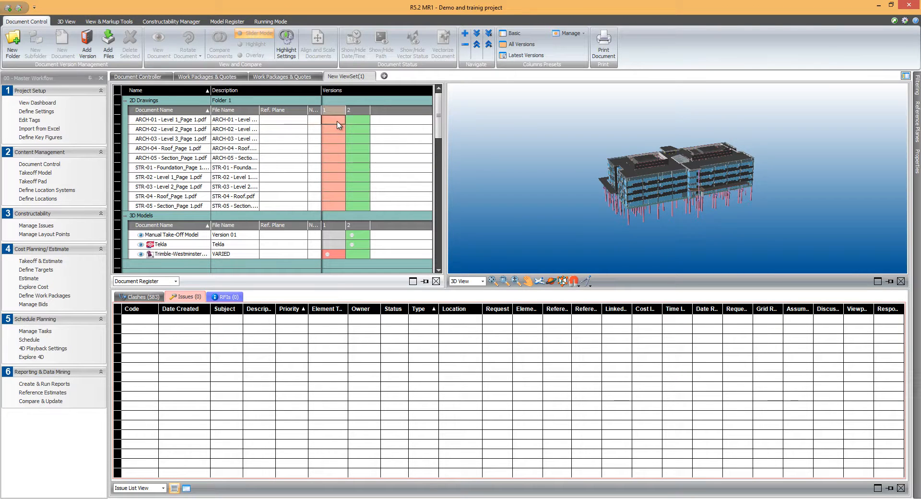
{"action": "left_click", "coordinate": [356, 123], "text": "ctrl"}
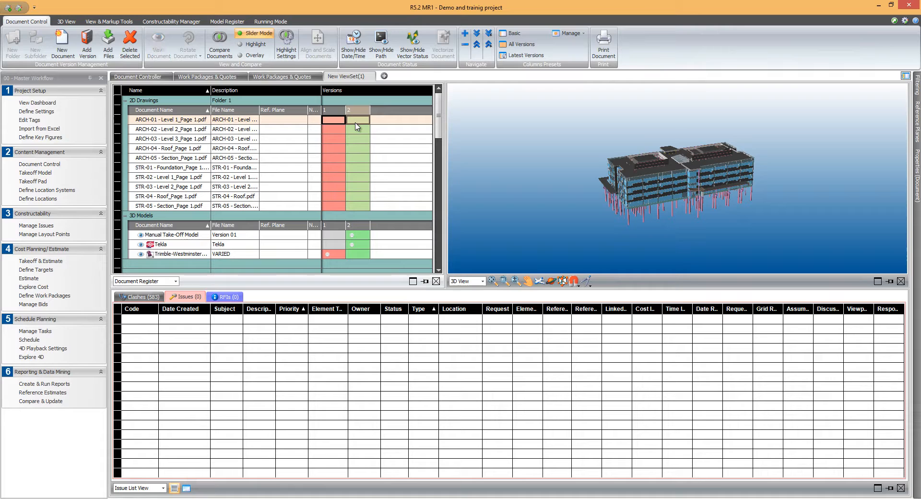
{"action": "left_click", "coordinate": [240, 45]}
{"action": "left_click", "coordinate": [225, 50]}
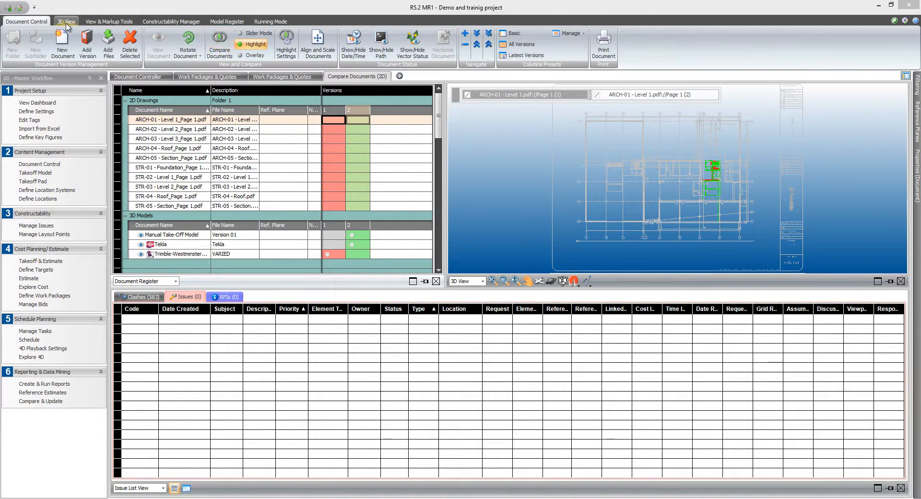
Set the 3D view background to solid colour 255, 255, 255 and save it as the default
{"action": "left_click", "coordinate": [67, 22]}
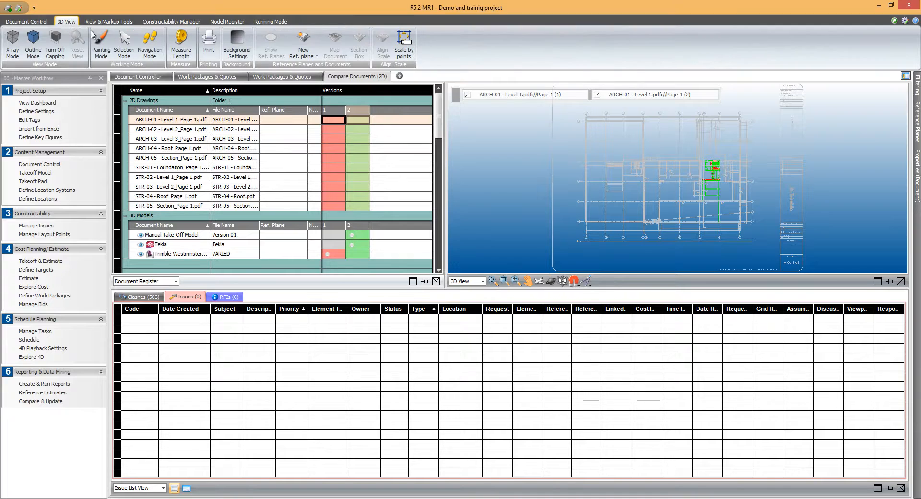
{"action": "left_click", "coordinate": [238, 45]}
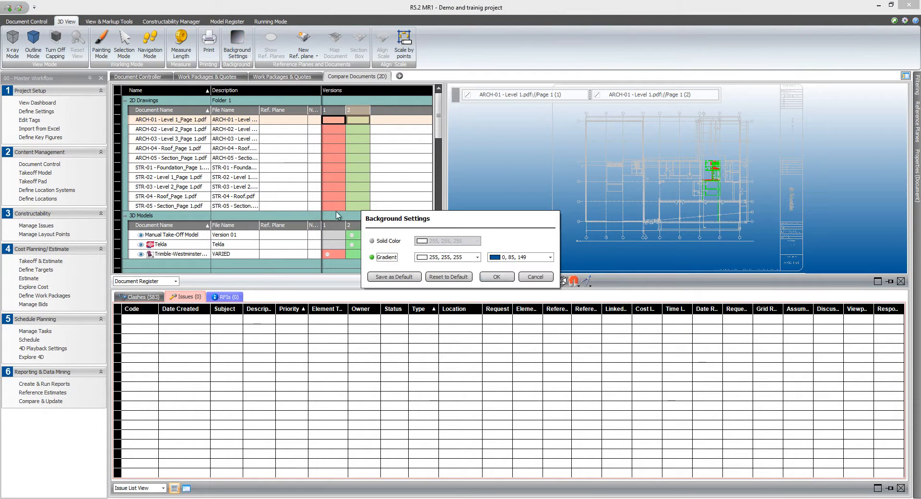
{"action": "left_click", "coordinate": [375, 241]}
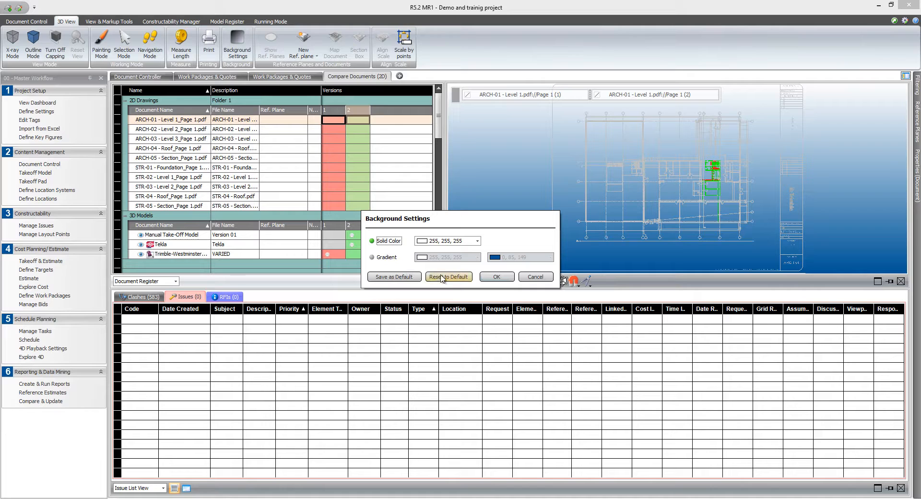
{"action": "left_click", "coordinate": [417, 278]}
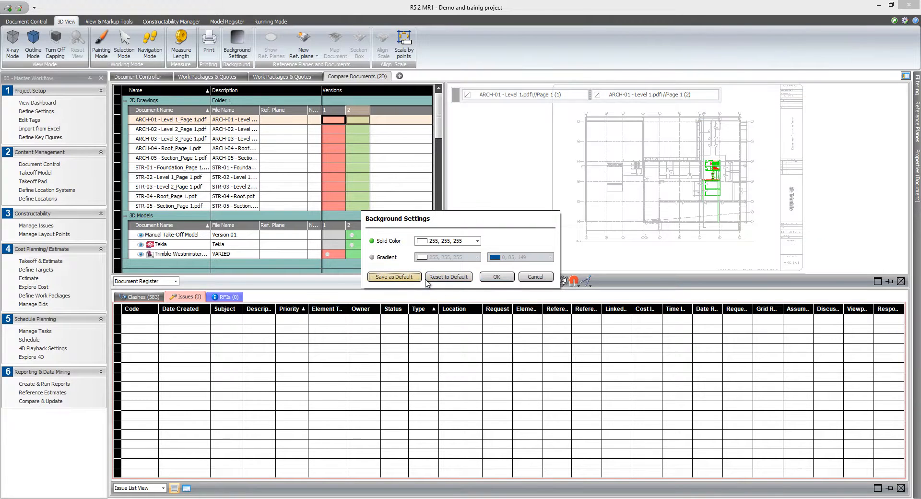
{"action": "left_click", "coordinate": [498, 278]}
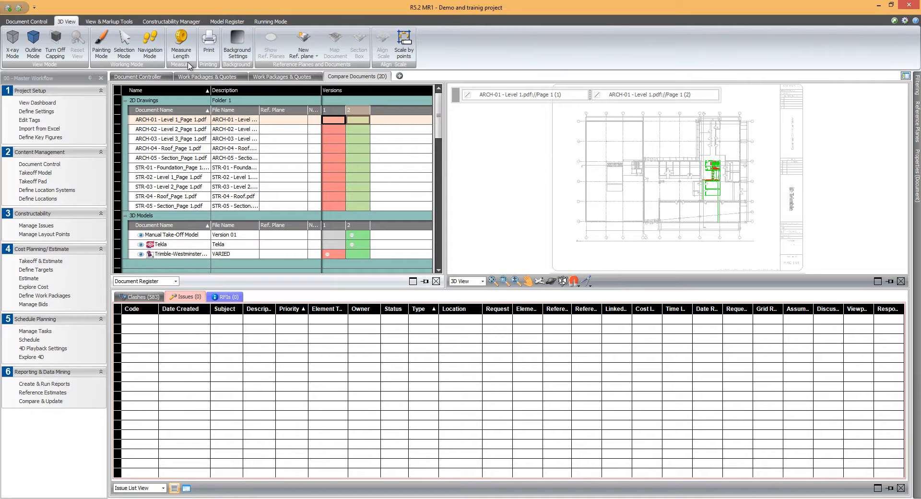
Draw a rectangular markup cloud around the changed stair area in the ARCH-01 Level 1 comparison
{"action": "left_click", "coordinate": [117, 21]}
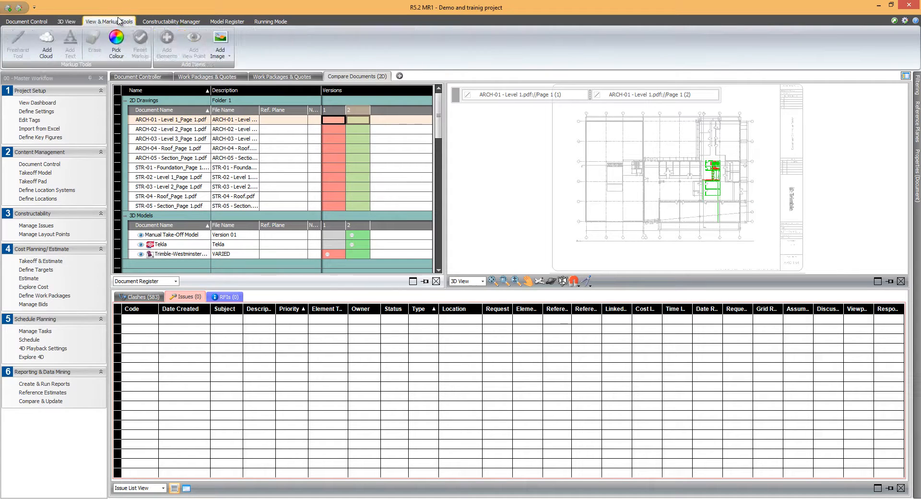
{"action": "left_click", "coordinate": [768, 185]}
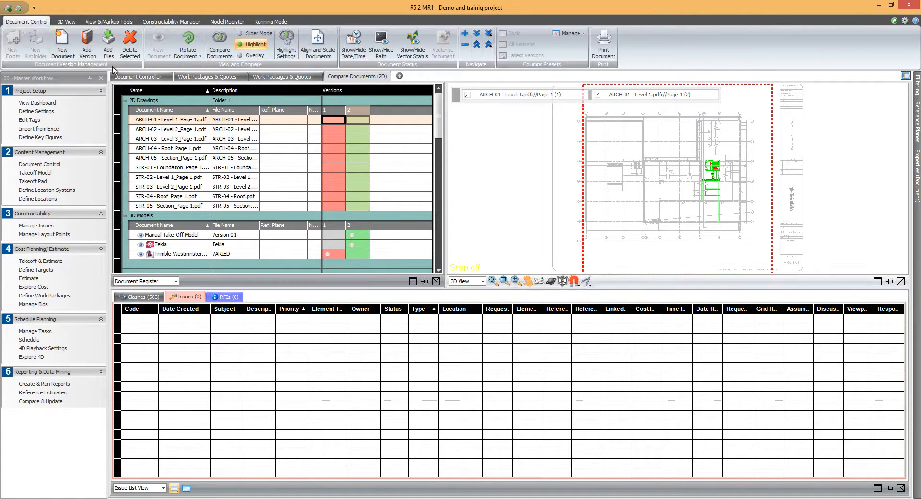
{"action": "scroll", "coordinate": [722, 173], "scroll_direction": "up", "scroll_amount": 5}
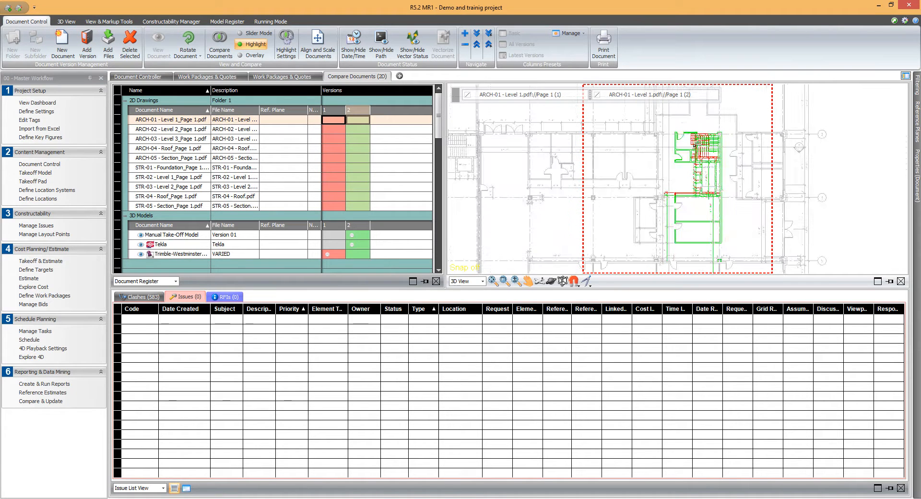
{"action": "left_click", "coordinate": [665, 118]}
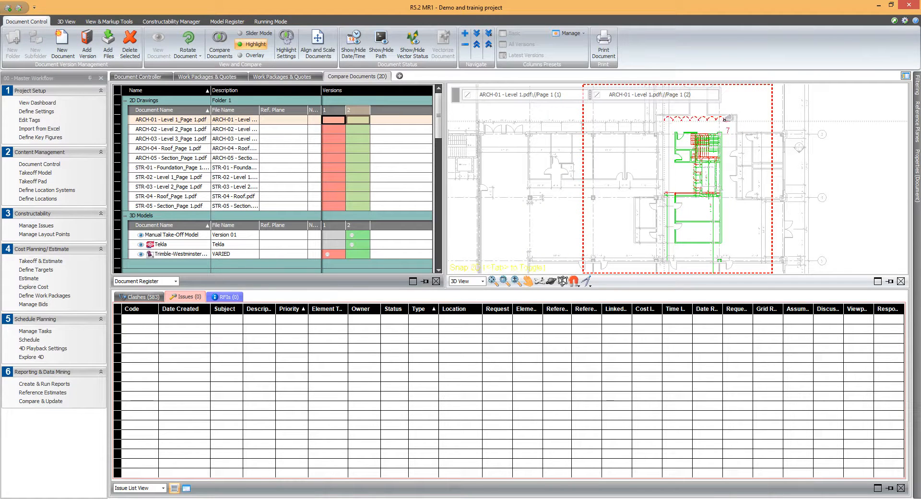
{"action": "left_click", "coordinate": [734, 121]}
{"action": "left_click", "coordinate": [734, 199]}
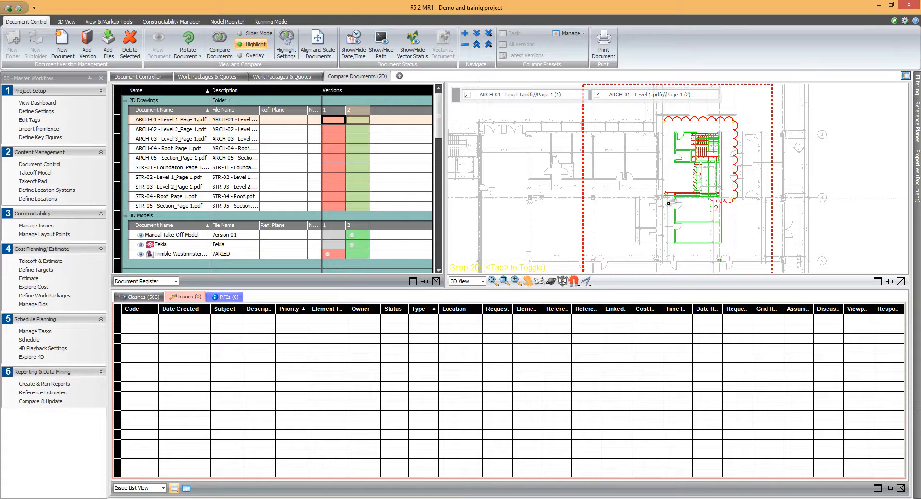
{"action": "left_click", "coordinate": [659, 199]}
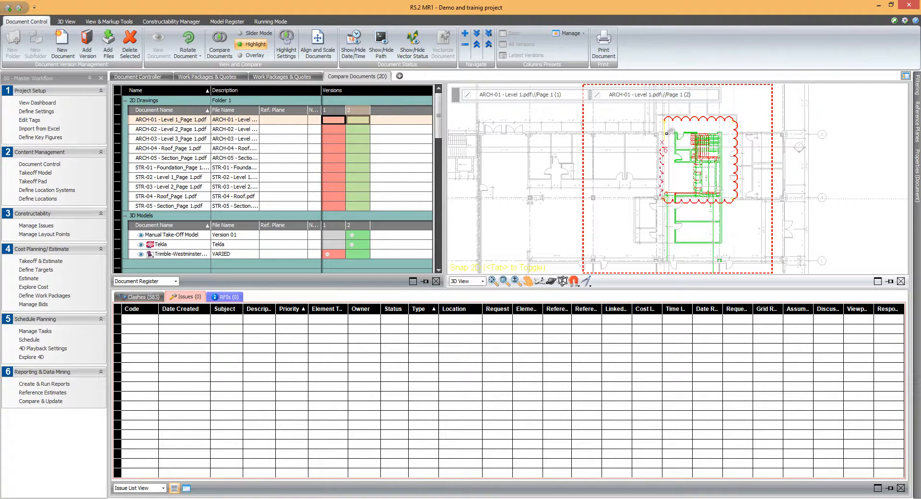
{"action": "left_click", "coordinate": [669, 117]}
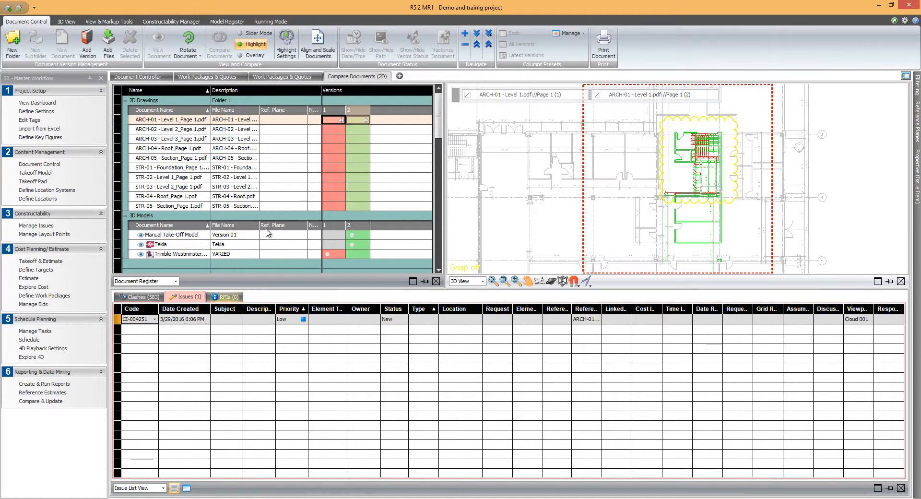
Compare versions 1 and 2 of the ARCH-03 Level 3 drawing
{"action": "left_click", "coordinate": [337, 142]}
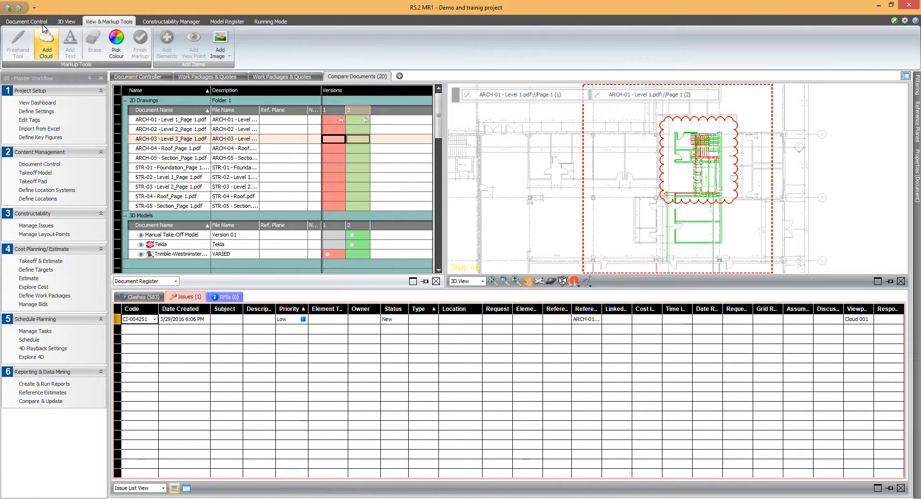
{"action": "left_click", "coordinate": [27, 22]}
{"action": "left_click", "coordinate": [220, 45]}
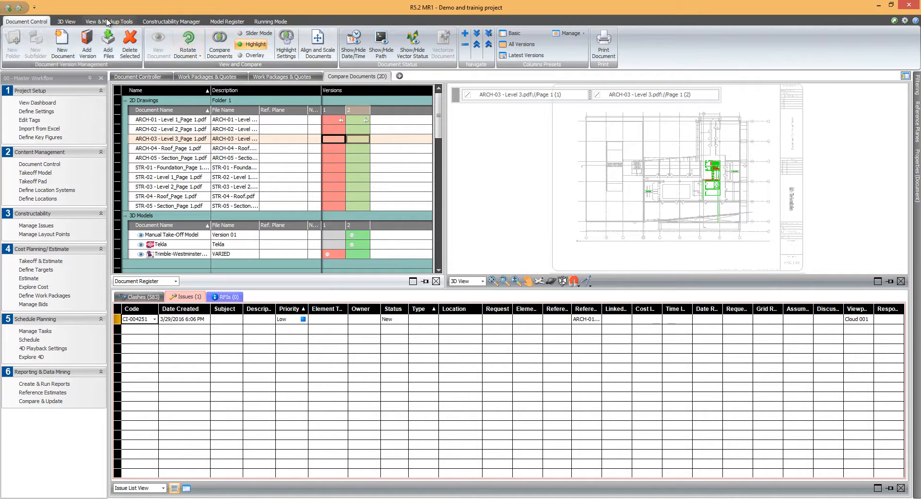
Draw a rectangular markup cloud around the small change beside the stair core in the ARCH-03 Level 3 comparison and finish the markup
{"action": "left_click", "coordinate": [108, 21]}
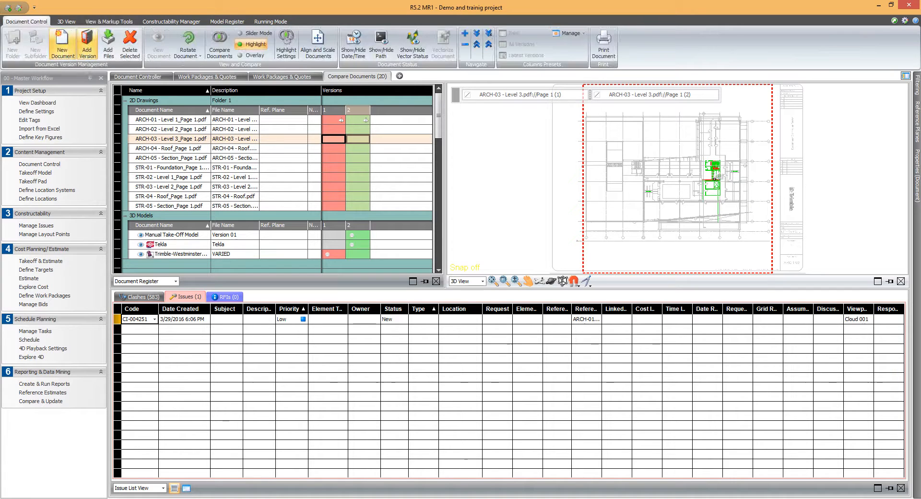
{"action": "scroll", "coordinate": [713, 147], "scroll_direction": "up", "scroll_amount": 3}
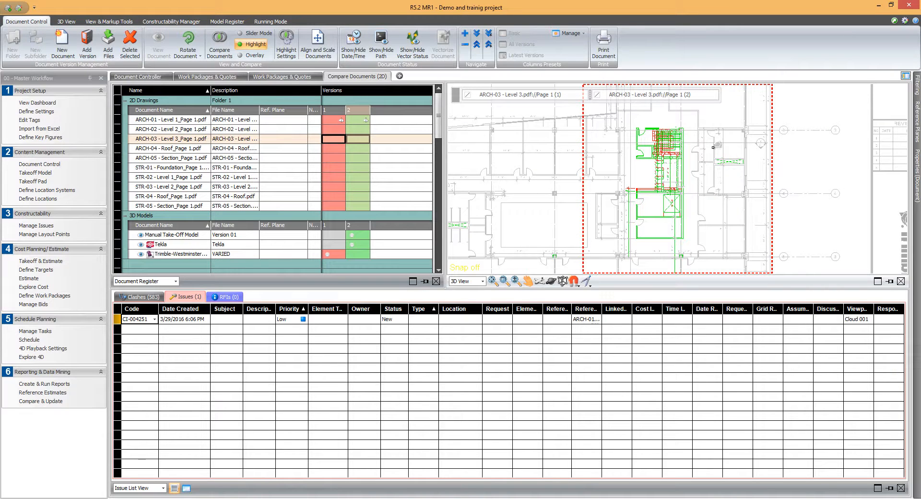
{"action": "left_click", "coordinate": [710, 151]}
{"action": "left_click", "coordinate": [710, 167]}
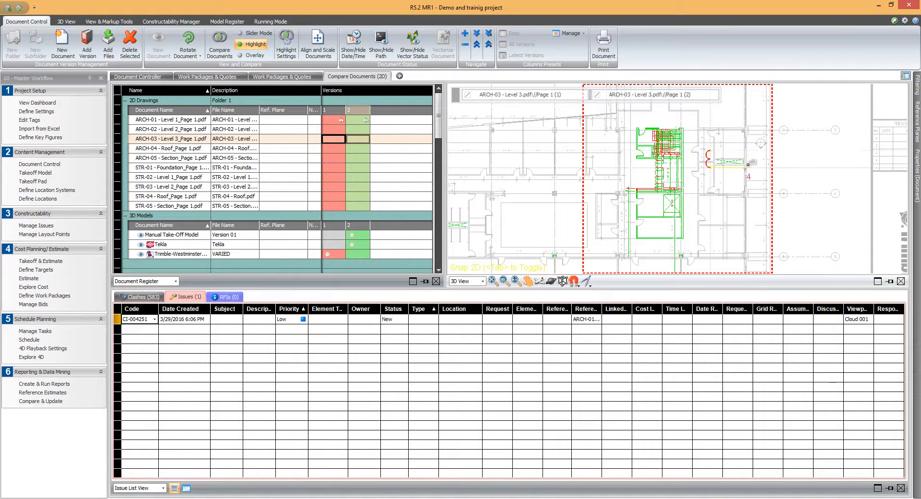
{"action": "left_click", "coordinate": [751, 165]}
{"action": "left_click", "coordinate": [747, 146]}
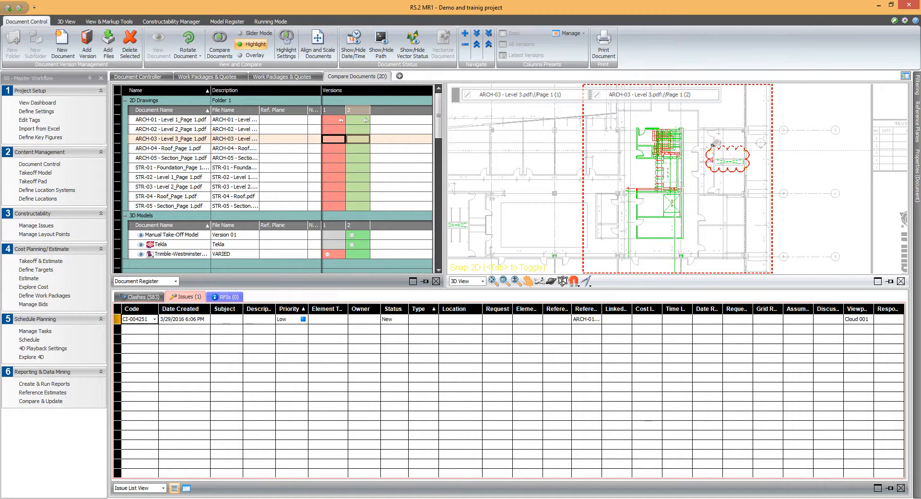
{"action": "double_click", "coordinate": [713, 145]}
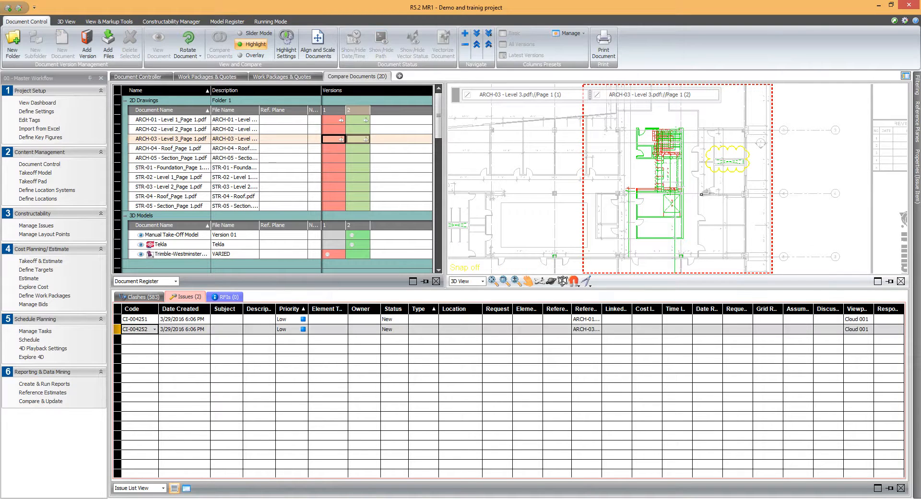
{"action": "left_click", "coordinate": [117, 23]}
{"action": "left_click", "coordinate": [139, 40]}
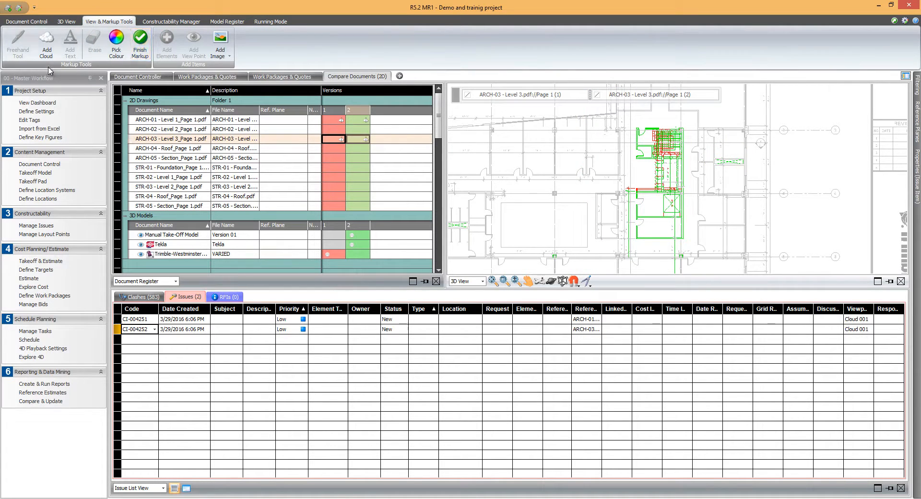
Draw a second rectangular markup cloud around the whole changed stair and room block on ARCH-03 Level 3, and finish the markup
{"action": "left_click", "coordinate": [46, 51]}
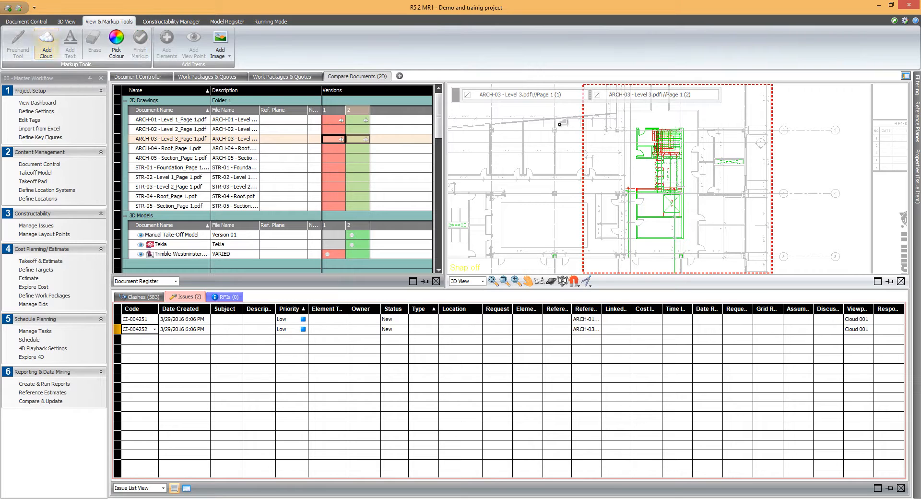
{"action": "left_click", "coordinate": [619, 119]}
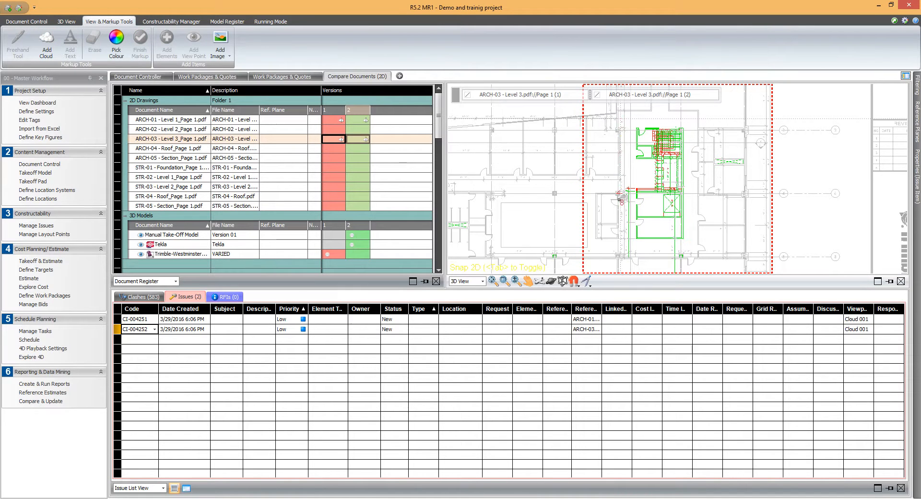
{"action": "left_click", "coordinate": [620, 258]}
{"action": "left_click", "coordinate": [701, 257]}
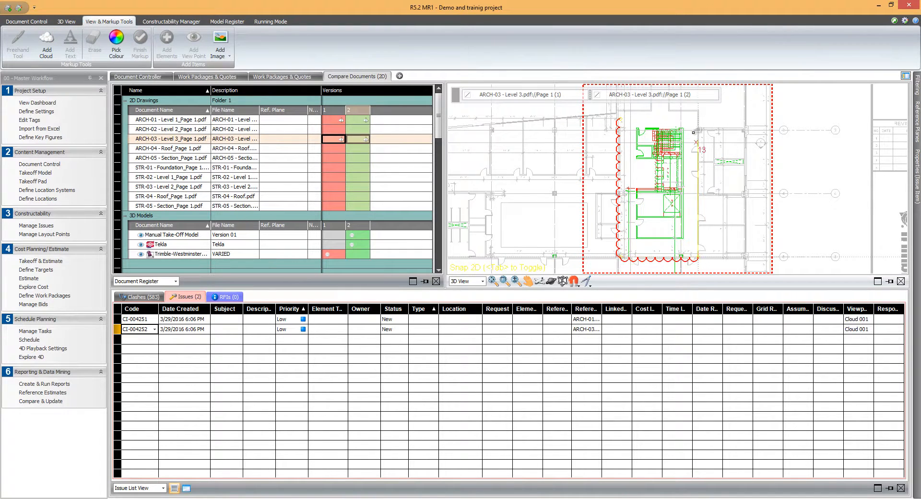
{"action": "left_click", "coordinate": [701, 117]}
{"action": "left_click", "coordinate": [620, 117]}
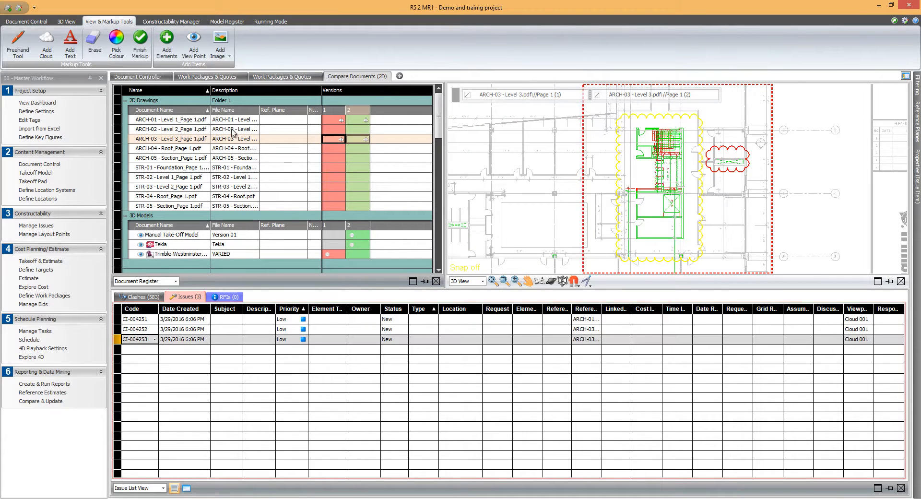
{"action": "left_click", "coordinate": [138, 55]}
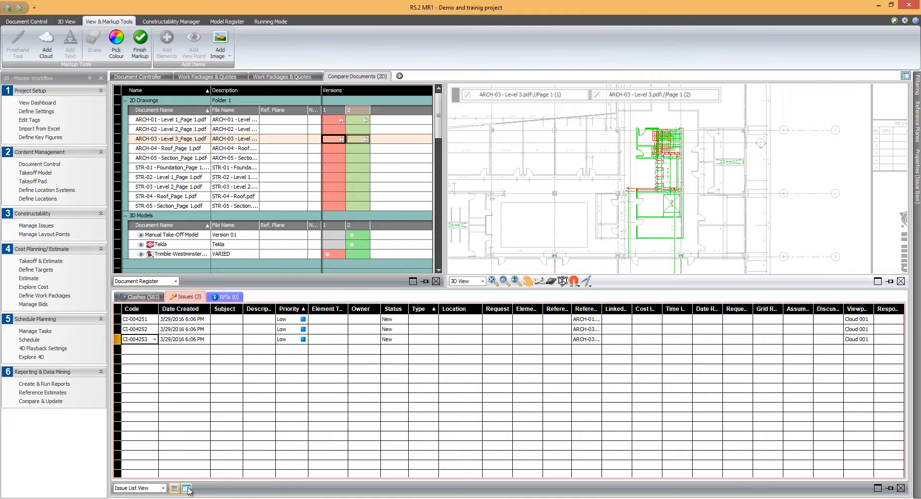
Show the issues in the detailed form, go to the first issue, CI-004251, and set its priority to Top
{"action": "left_click", "coordinate": [186, 488]}
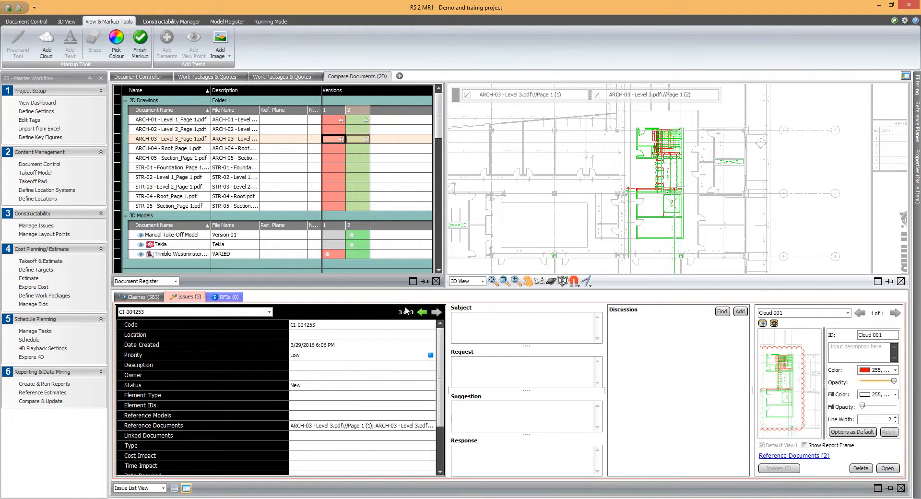
{"action": "left_click", "coordinate": [422, 313]}
{"action": "left_click", "coordinate": [422, 313]}
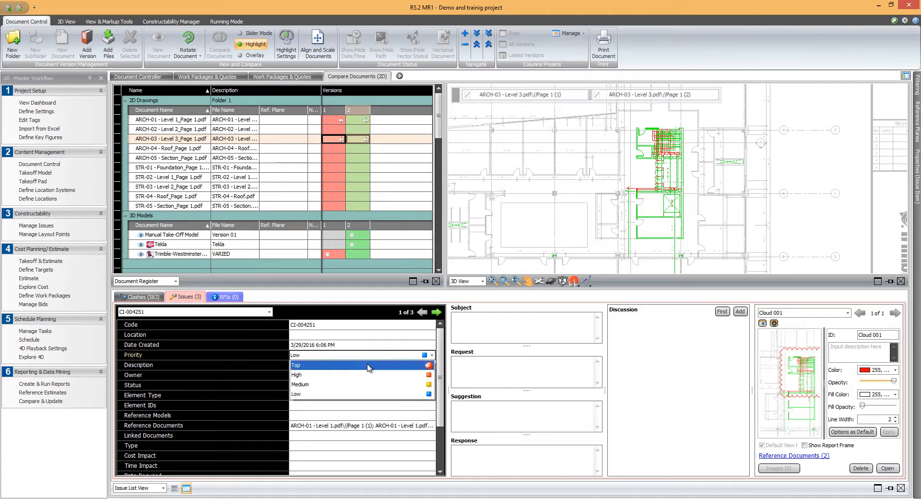
{"action": "left_click", "coordinate": [369, 368]}
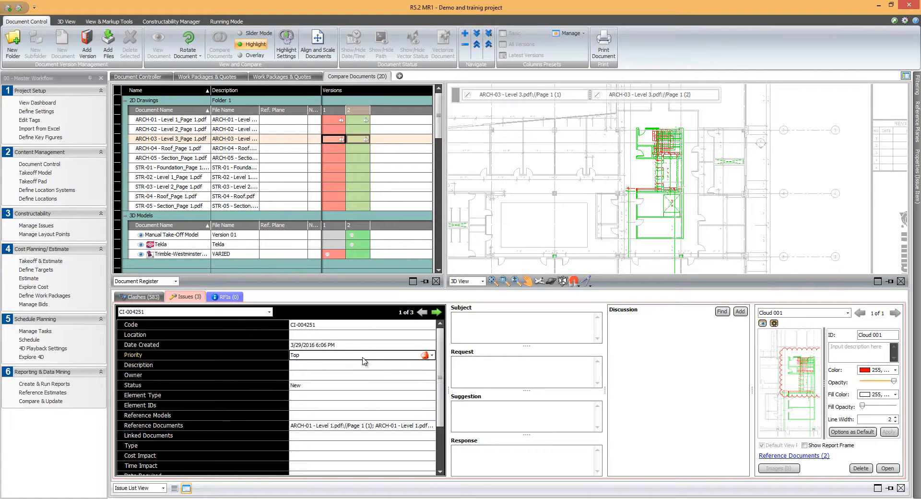
Enter "Additional Internal Partitions/Cubicles?" as the description of issue CI-004251
{"action": "left_click", "coordinate": [314, 366]}
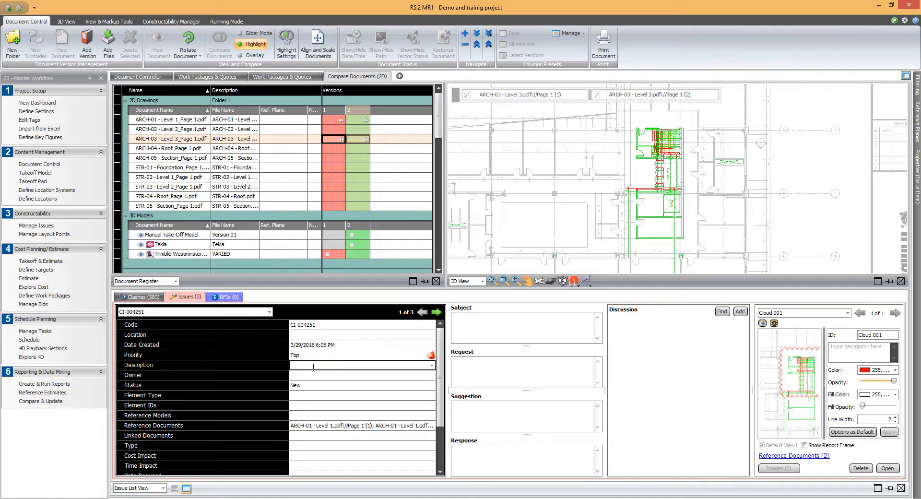
{"action": "type", "text": "Addit"}
{"action": "type", "text": "ional Internal Wall"}
{"action": "type", "text": "cles?"}
{"action": "left_click", "coordinate": [360, 396]}
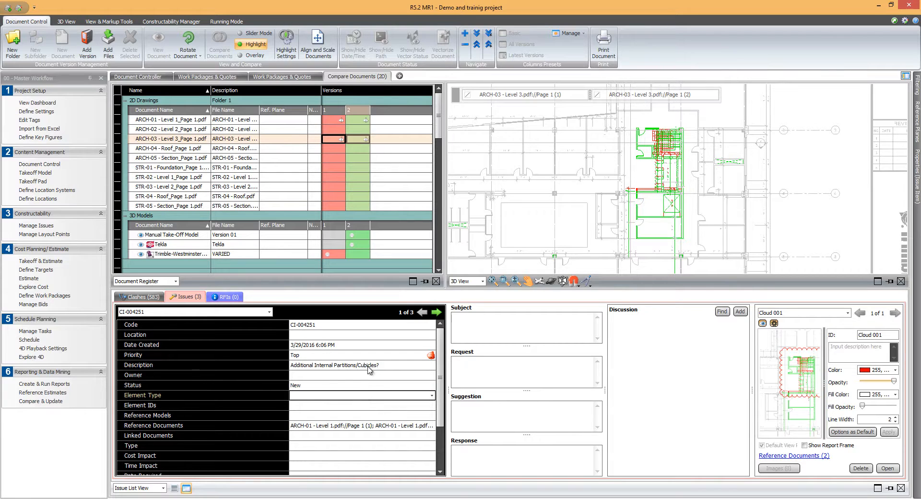
Set issue CI-004251's priority to High and submit the discussion message "Where did this come from?"
{"action": "left_click", "coordinate": [432, 355]}
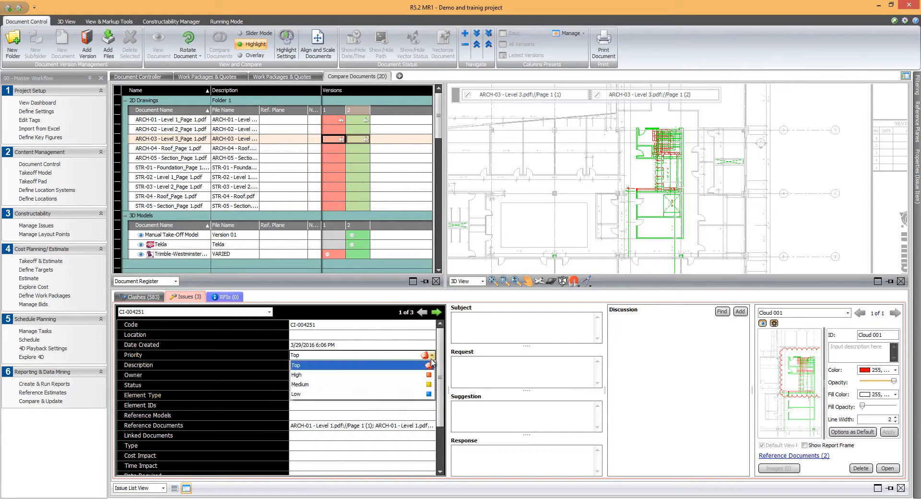
{"action": "left_click", "coordinate": [424, 380]}
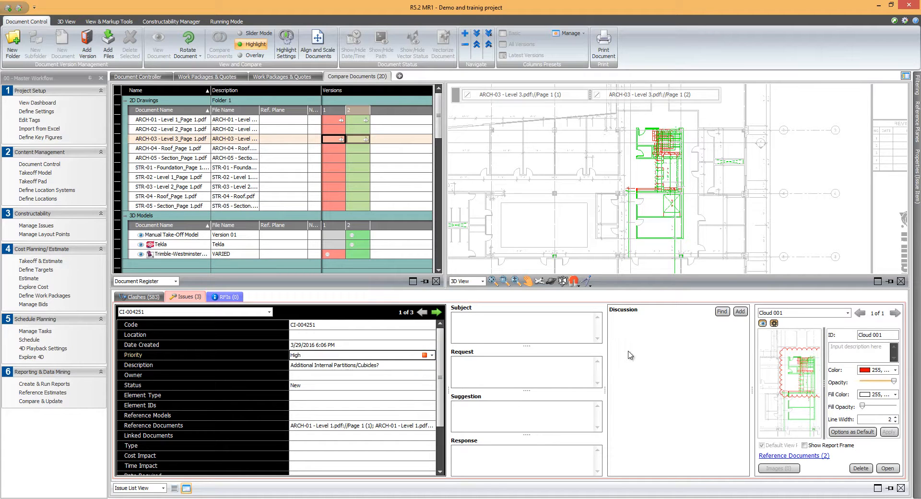
{"action": "left_click", "coordinate": [737, 312]}
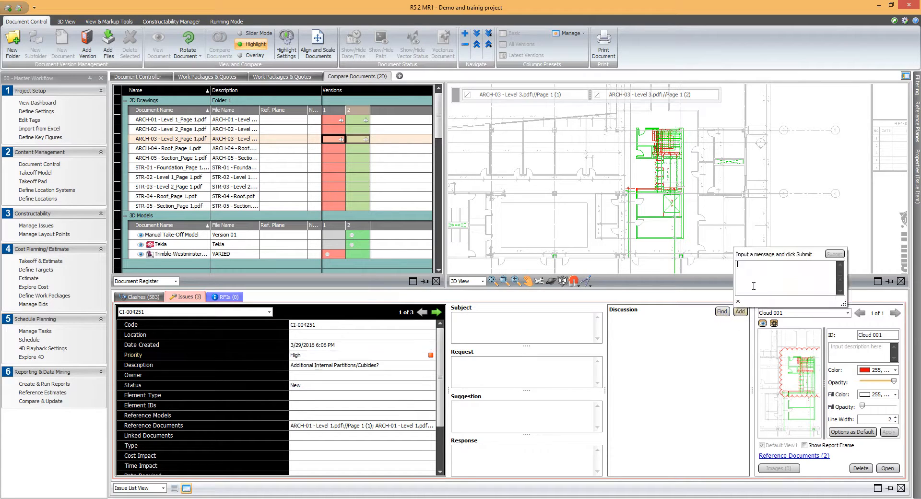
{"action": "type", "text": "Wi"}
{"action": "left_click", "coordinate": [835, 254]}
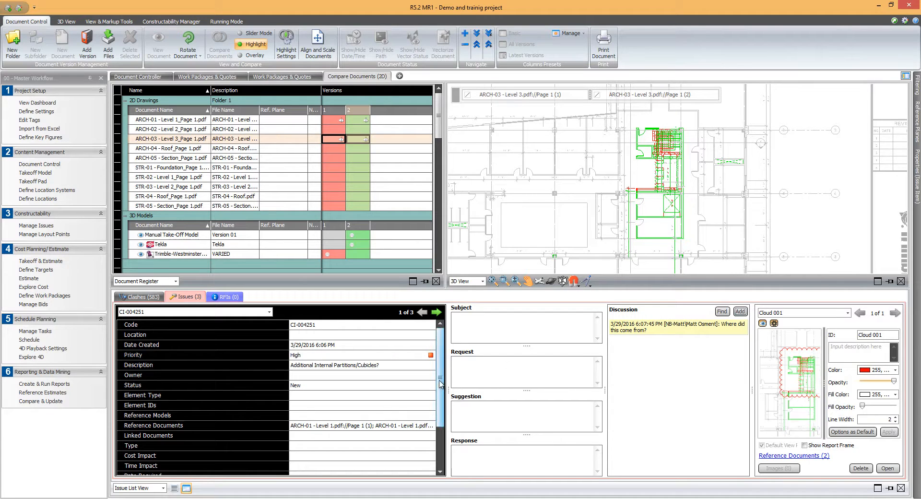
{"action": "scroll", "coordinate": [441, 395], "scroll_direction": "down", "scroll_amount": 1}
{"action": "scroll", "coordinate": [442, 394], "scroll_direction": "down", "scroll_amount": 4}
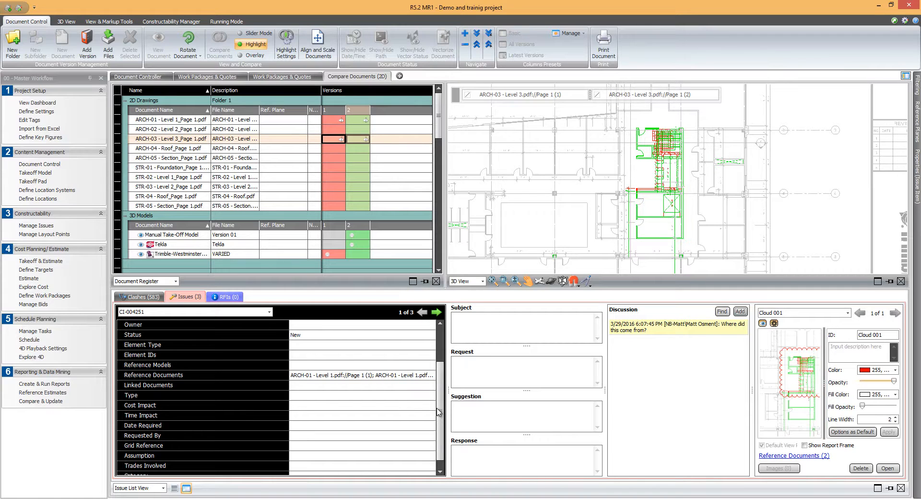
Export all 2D drawings to PDF, comparing the latest version with the penultimate version and including clouds from all comparison modes
{"action": "left_click", "coordinate": [603, 52]}
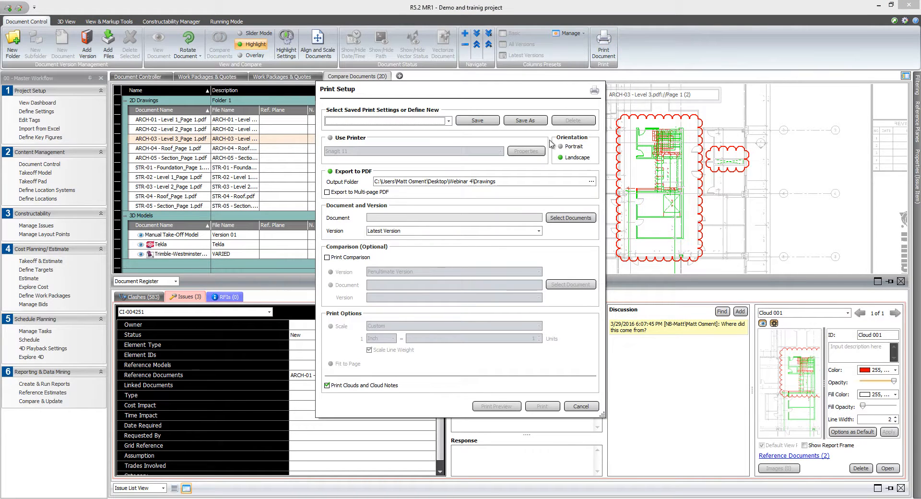
{"action": "left_click", "coordinate": [561, 216]}
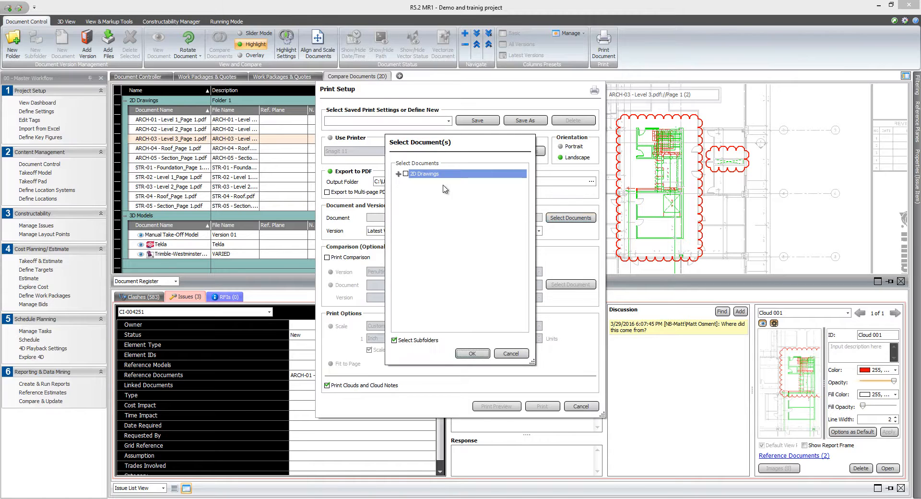
{"action": "left_click", "coordinate": [406, 174]}
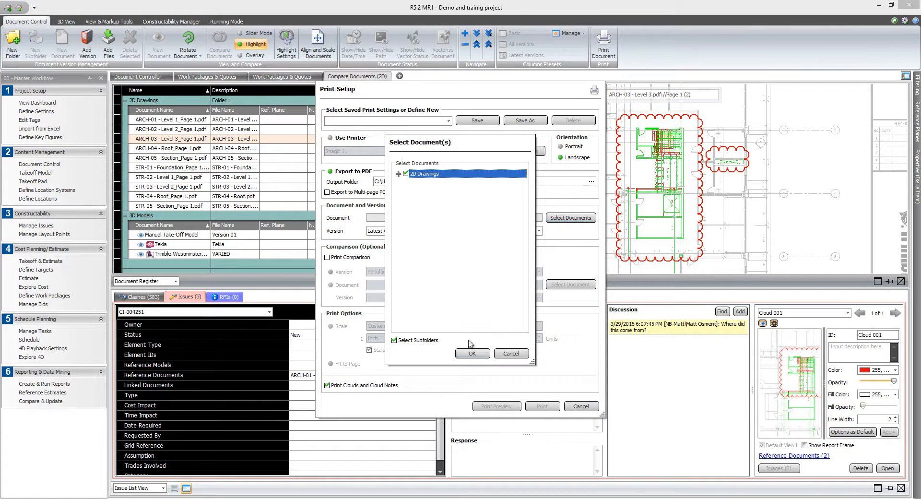
{"action": "left_click", "coordinate": [473, 354]}
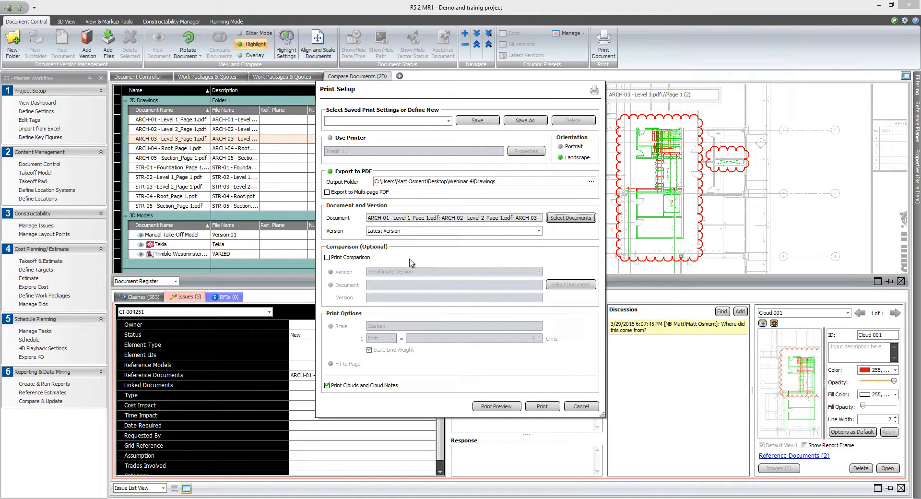
{"action": "left_click", "coordinate": [358, 258]}
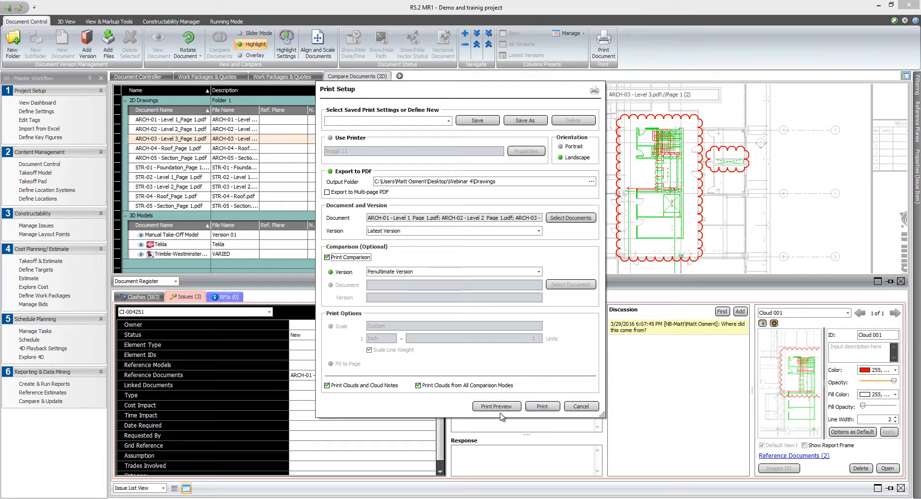
{"action": "left_click", "coordinate": [543, 407]}
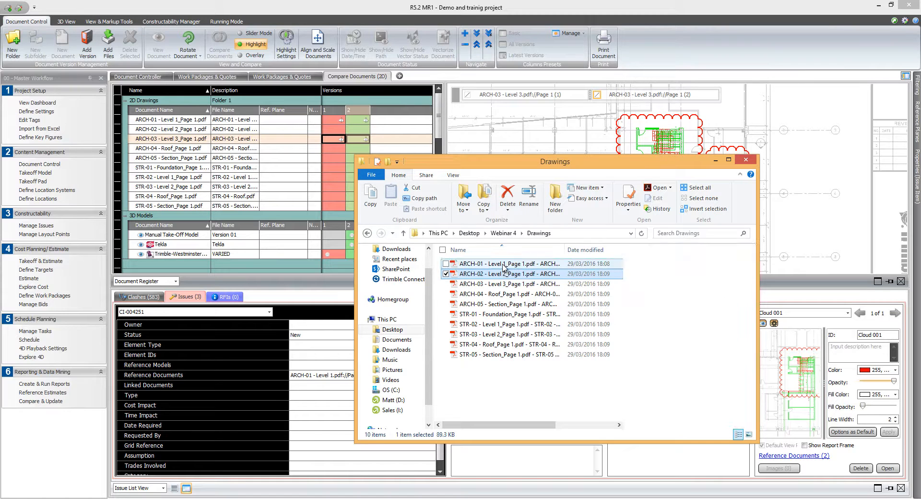
Open the exported ARCH-03 Level 3 PDF from the Drawings folder, examine its clouds and changes up close, and close both windows
{"action": "left_click", "coordinate": [502, 287]}
{"action": "double_click", "coordinate": [503, 285]}
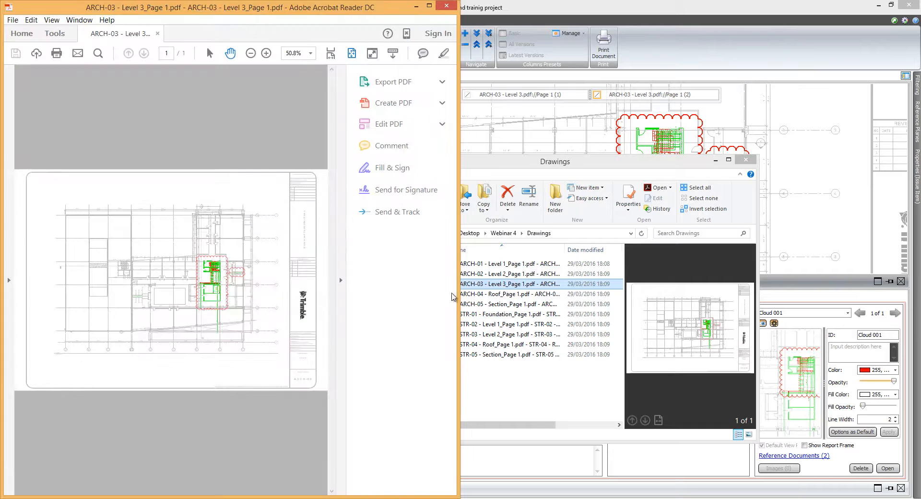
{"action": "scroll", "coordinate": [224, 297], "scroll_direction": "up", "scroll_amount": 5, "text": "ctrl"}
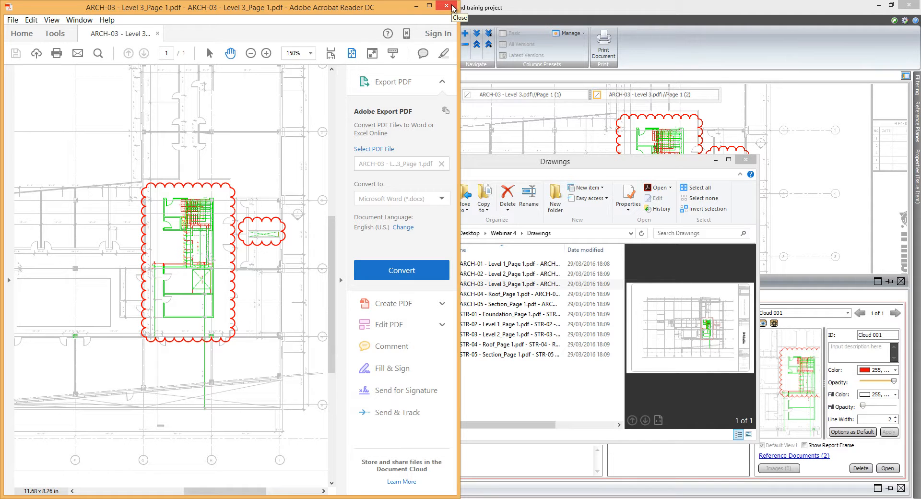
{"action": "left_click", "coordinate": [447, 6]}
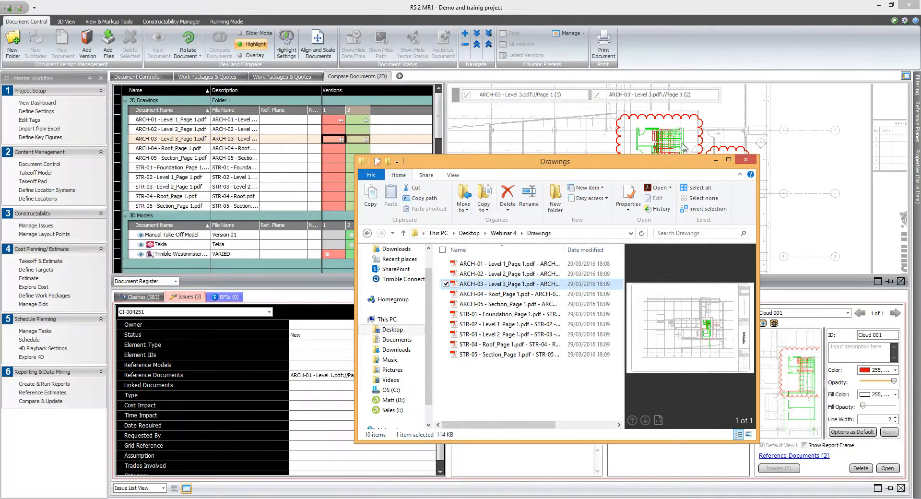
{"action": "left_click", "coordinate": [747, 161]}
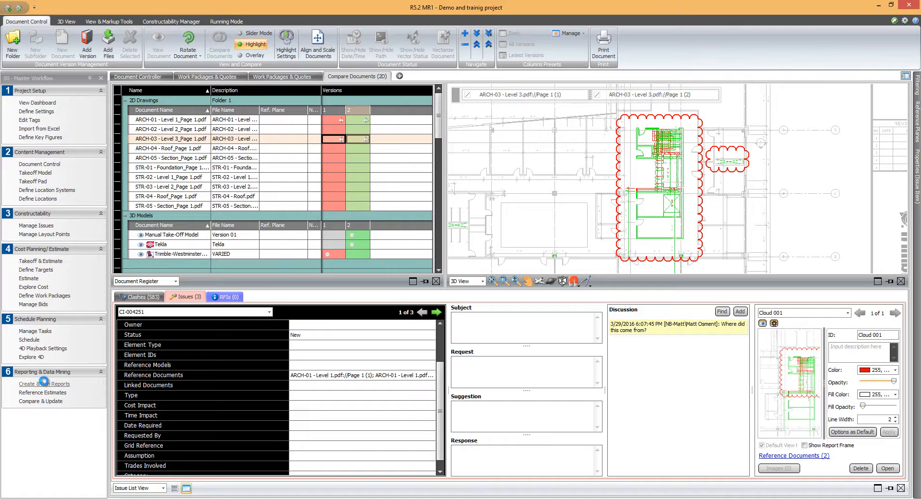
Generate the DC - Issues - Status (L) report from the landscape issue reports, with the report list widened to show full names
{"action": "left_click", "coordinate": [44, 384]}
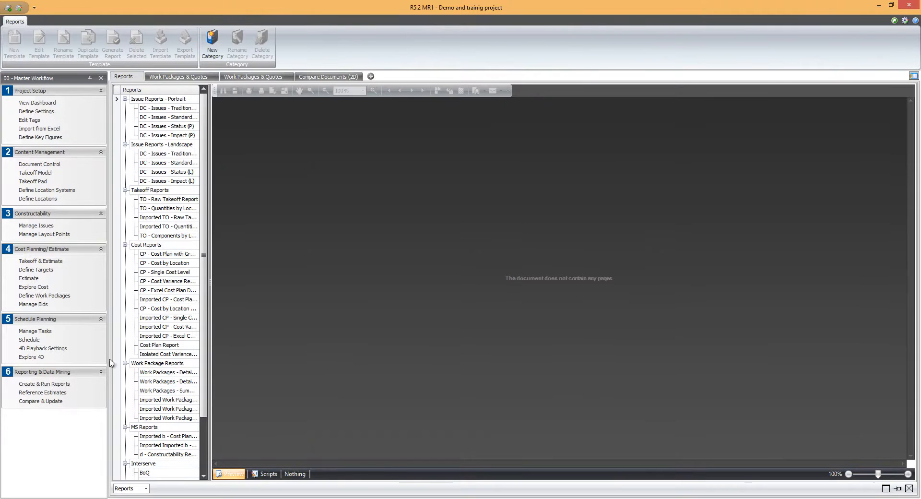
{"action": "left_click_drag", "start_coordinate": [228, 288], "coordinate": [298, 279]}
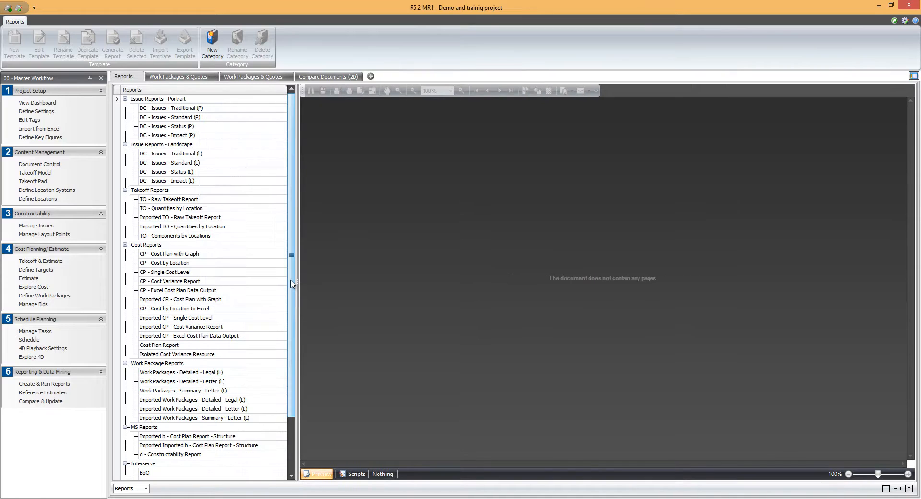
{"action": "left_click", "coordinate": [211, 173]}
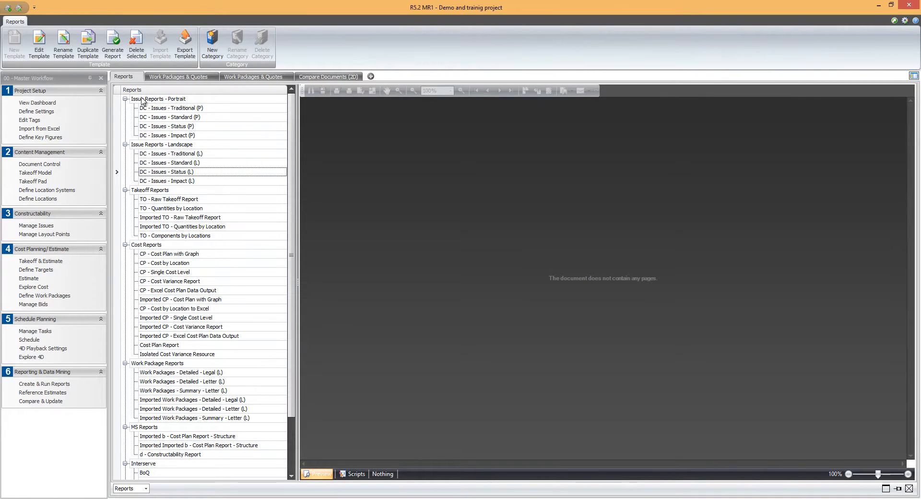
{"action": "left_click", "coordinate": [118, 51]}
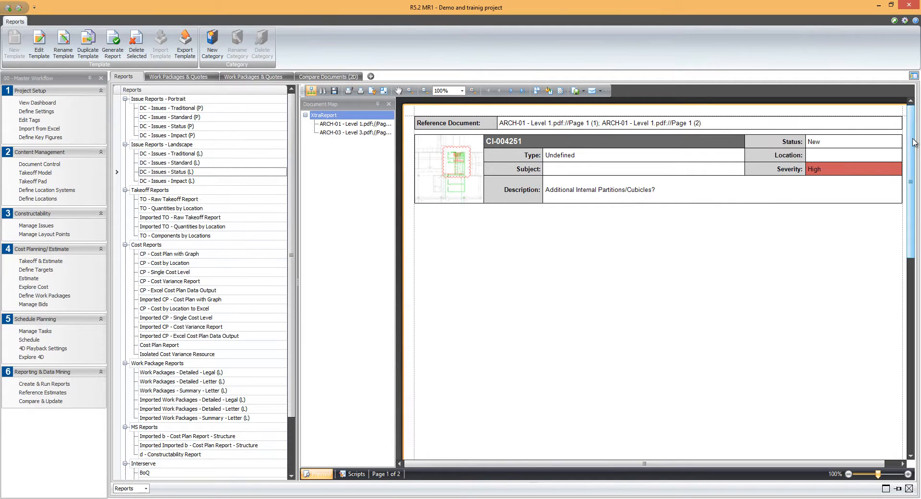
Review the remaining issues on the second page of the generated issue status report
{"action": "left_click_drag", "start_coordinate": [914, 143], "coordinate": [910, 285]}
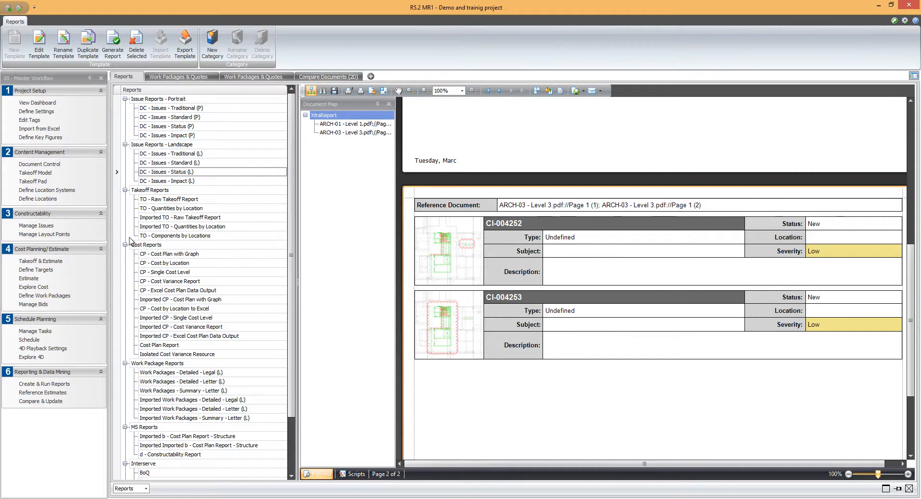
Save a snapshot of the estimate under the class 00 - Master Workflow with the description "Before Change"
{"action": "left_click", "coordinate": [33, 278]}
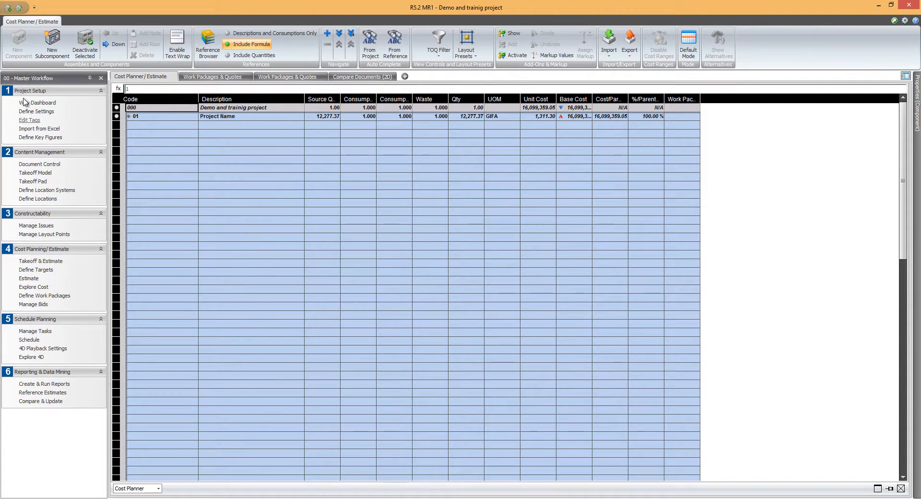
{"action": "left_click", "coordinate": [8, 8]}
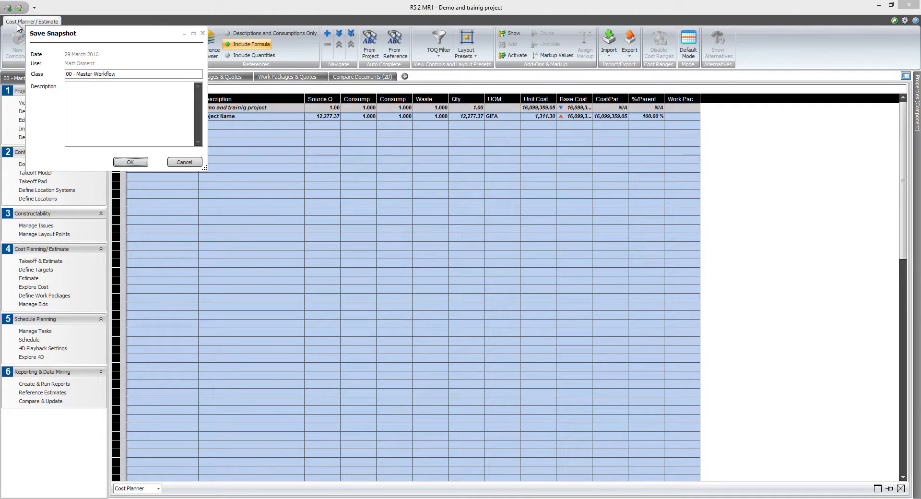
{"action": "left_click", "coordinate": [77, 91]}
{"action": "type", "text": "Before Change"}
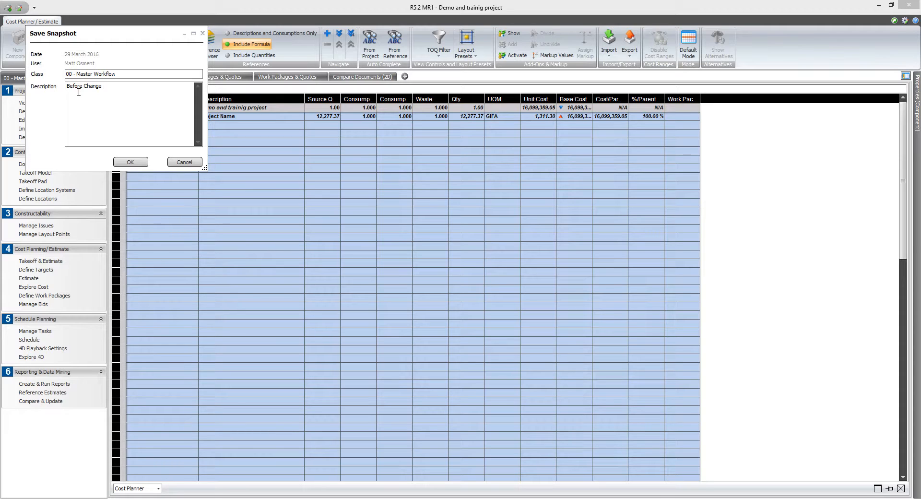
{"action": "left_click", "coordinate": [130, 163]}
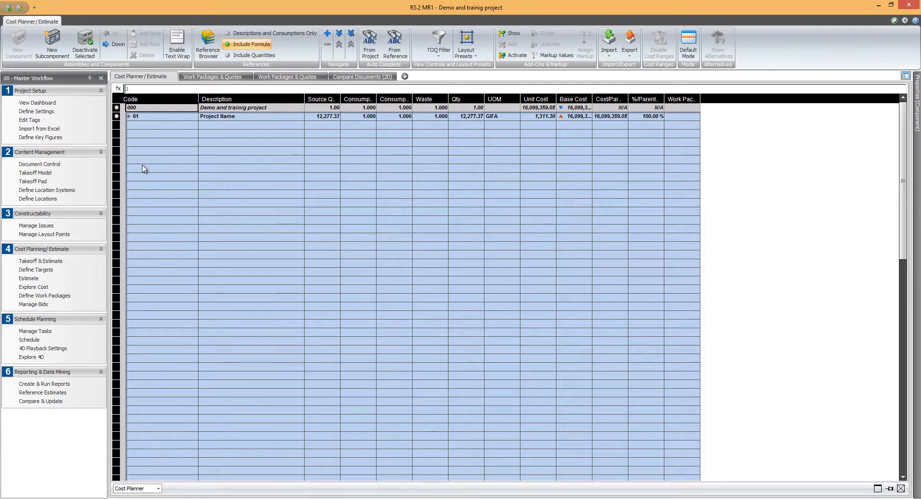
Activate version 2 of the Trimble-Westminster 3D model in Document Control, with the document list widened to show the version columns
{"action": "left_click", "coordinate": [55, 165]}
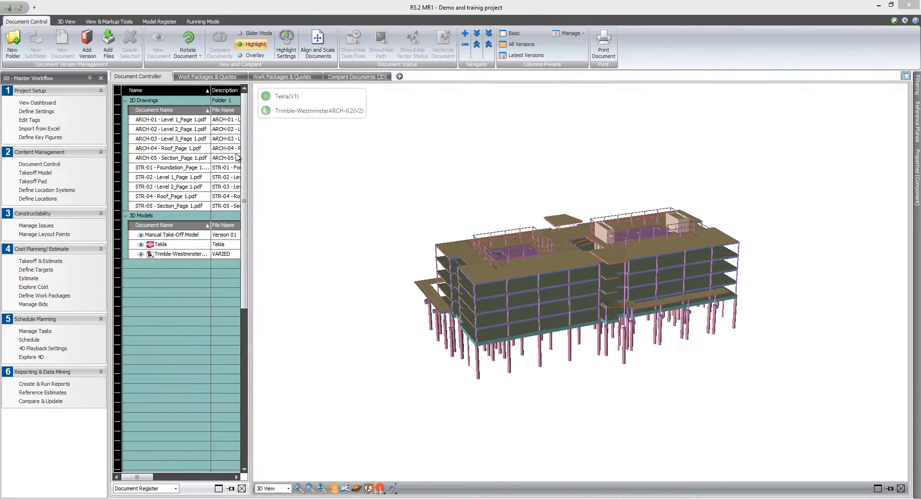
{"action": "left_click_drag", "start_coordinate": [248, 156], "coordinate": [374, 155]}
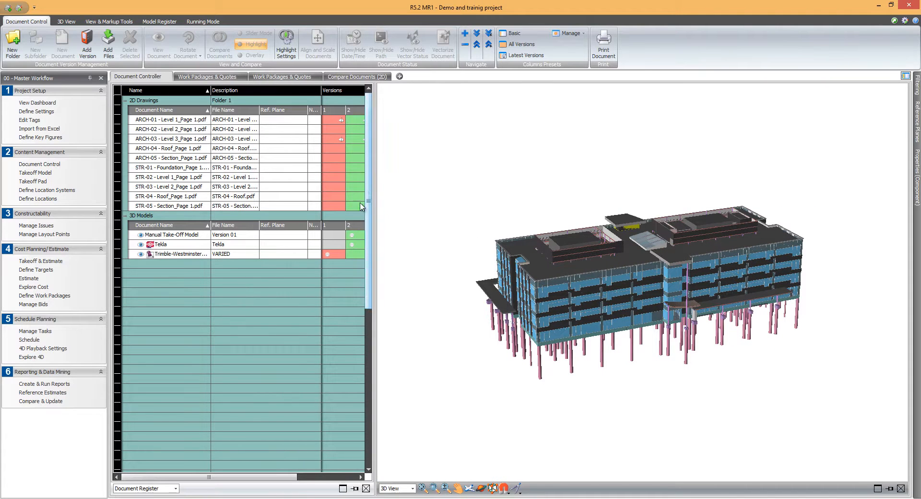
{"action": "right_click", "coordinate": [353, 258]}
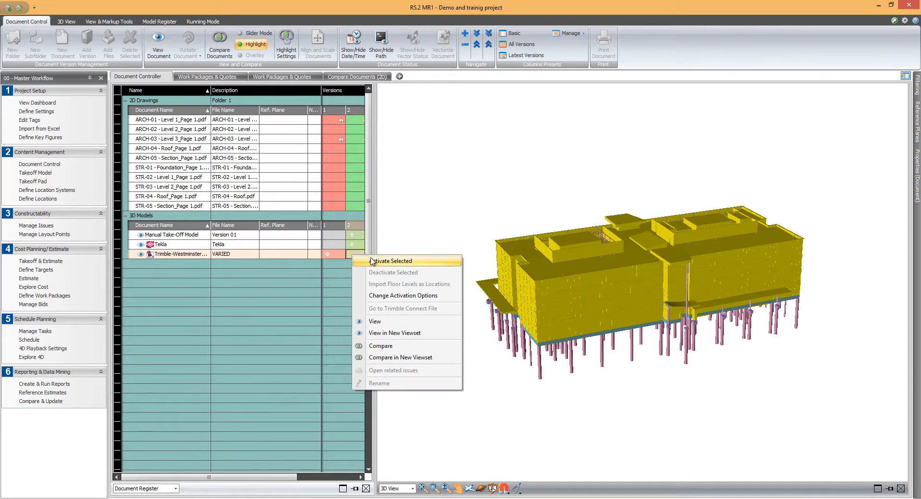
{"action": "left_click", "coordinate": [375, 262]}
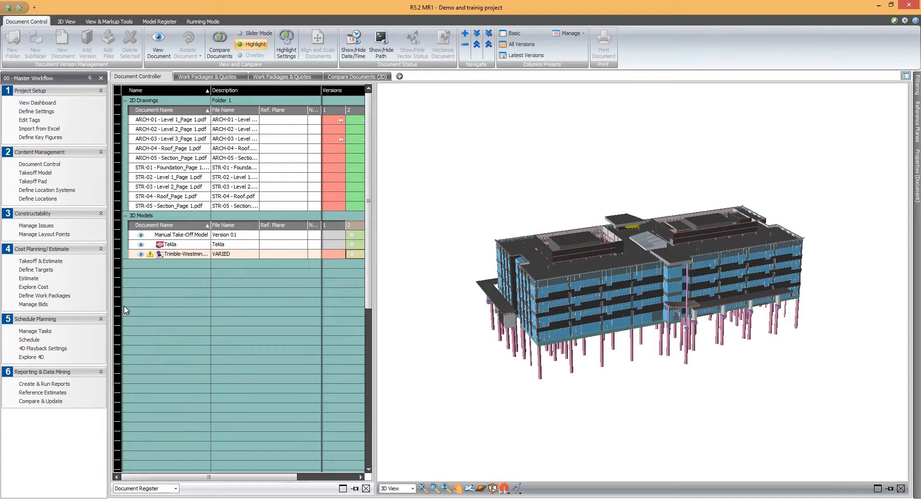
Start generating the CP - Cost Variance Report with the 00 - Master Workflow_Before Change snapshot as the left version
{"action": "left_click", "coordinate": [38, 385]}
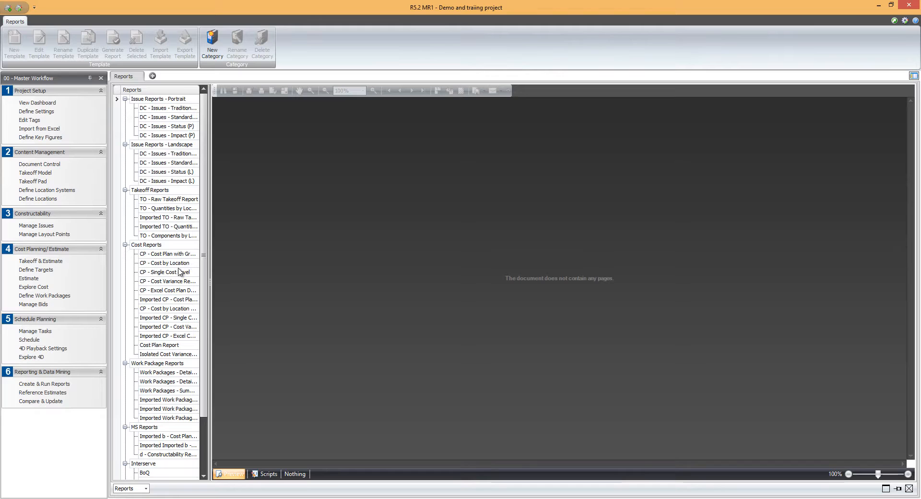
{"action": "left_click", "coordinate": [176, 282]}
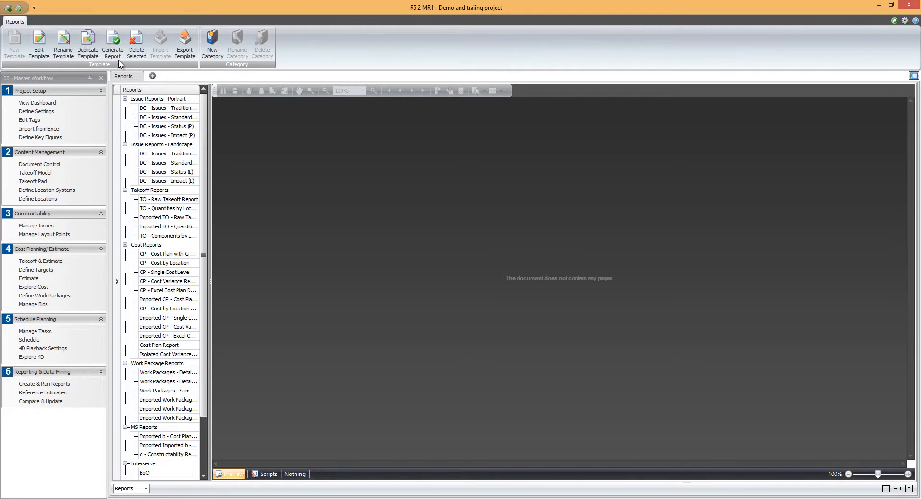
{"action": "left_click", "coordinate": [116, 55]}
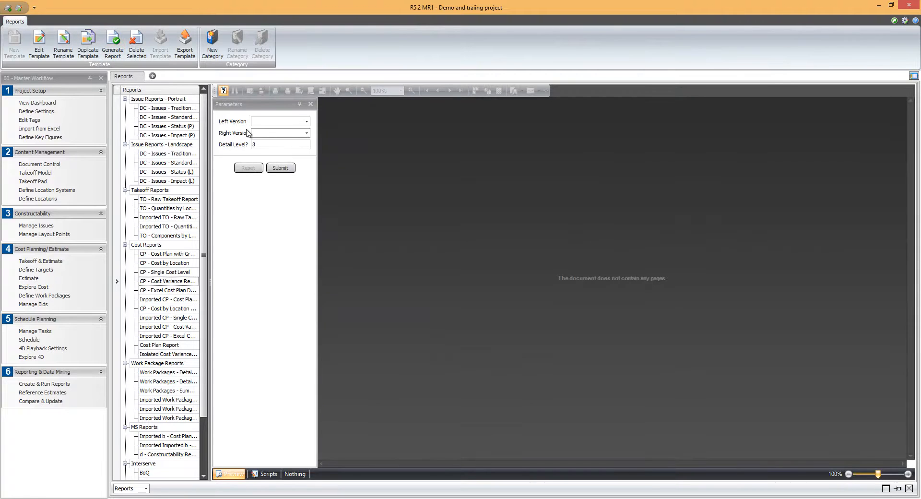
{"action": "left_click", "coordinate": [307, 122]}
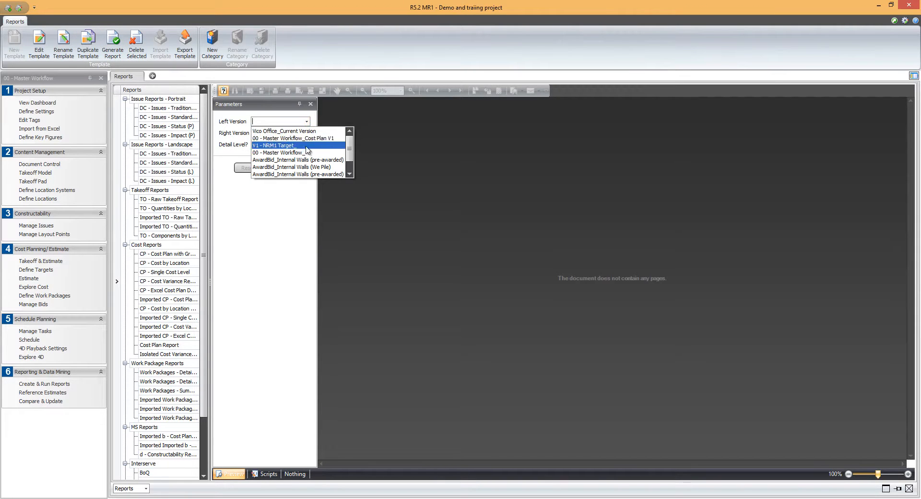
{"action": "scroll", "coordinate": [307, 144], "scroll_direction": "down", "scroll_amount": 2}
{"action": "left_click", "coordinate": [305, 175]}
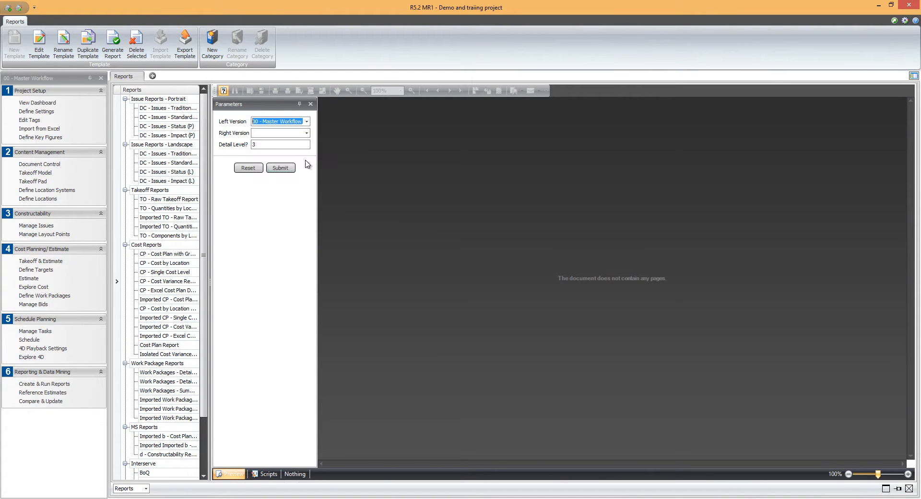
Set the right version to Vico Office_Current Version and the detail level to 7, submit the report and review its cost differences
{"action": "left_click", "coordinate": [307, 134]}
{"action": "left_click", "coordinate": [294, 144]}
{"action": "left_click", "coordinate": [293, 144]}
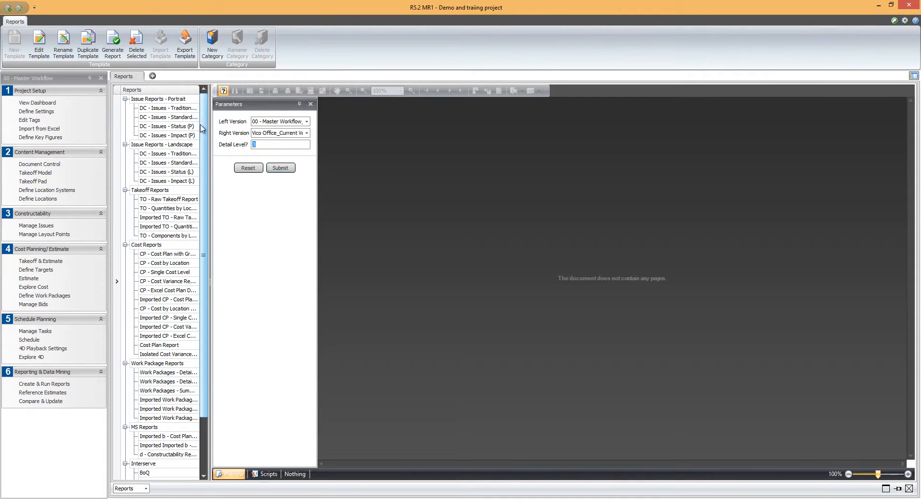
{"action": "type", "text": "7"}
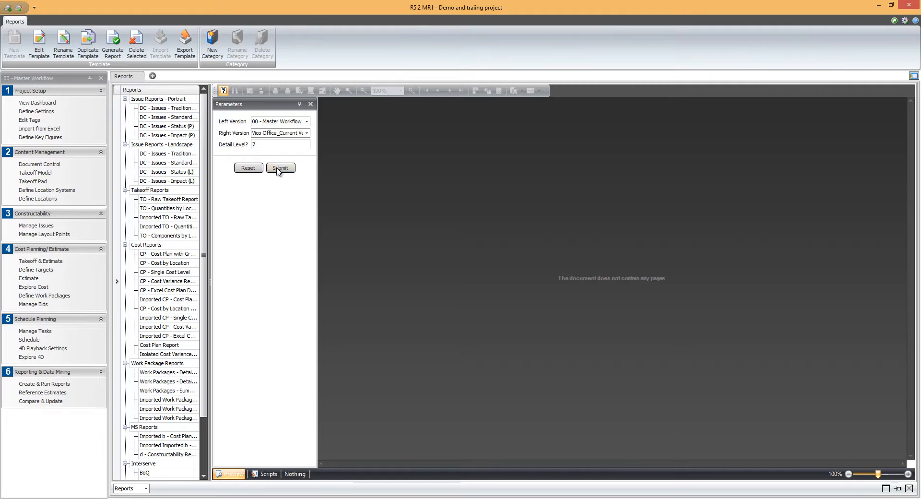
{"action": "left_click", "coordinate": [281, 169]}
{"action": "left_click", "coordinate": [281, 168]}
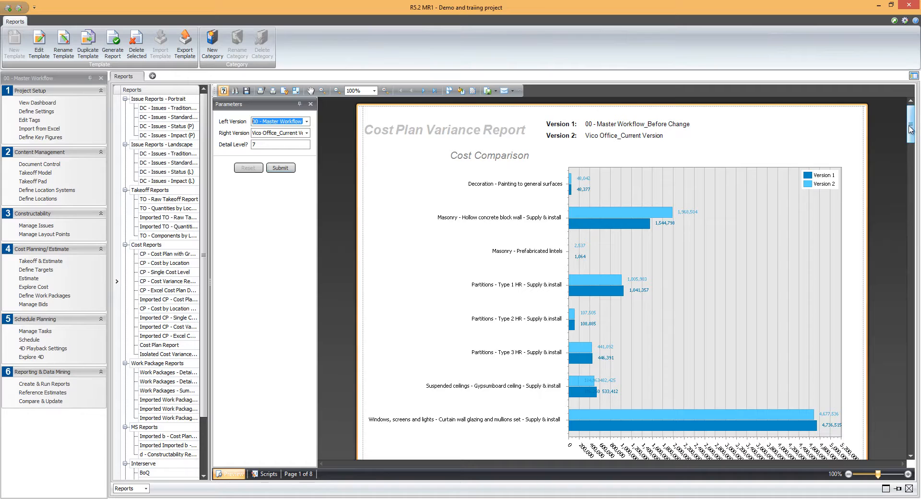
{"action": "left_click_drag", "start_coordinate": [908, 132], "coordinate": [898, 355]}
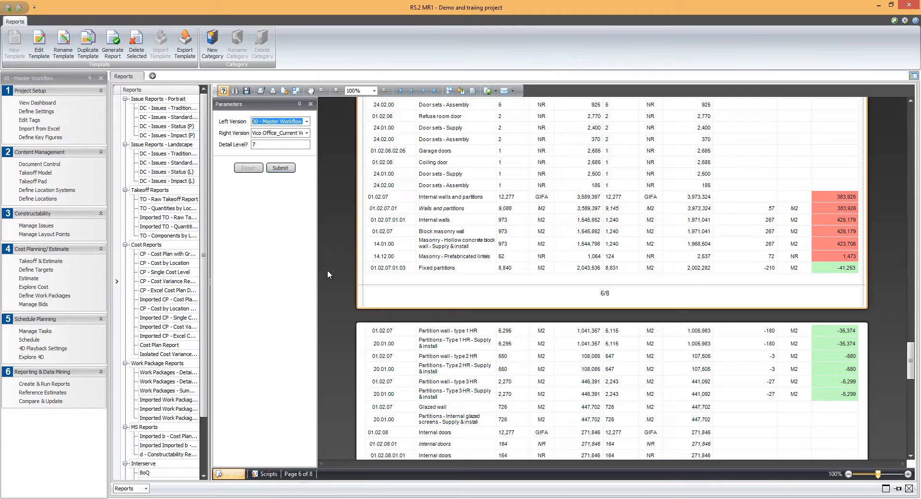
Unlock the IW01 Internal Walls work package in the work package definitions
{"action": "left_click", "coordinate": [44, 297]}
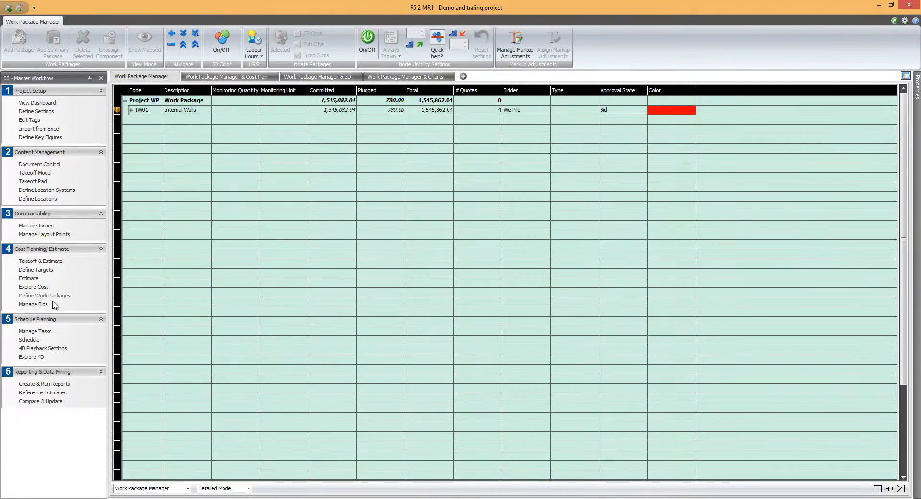
{"action": "right_click", "coordinate": [243, 114]}
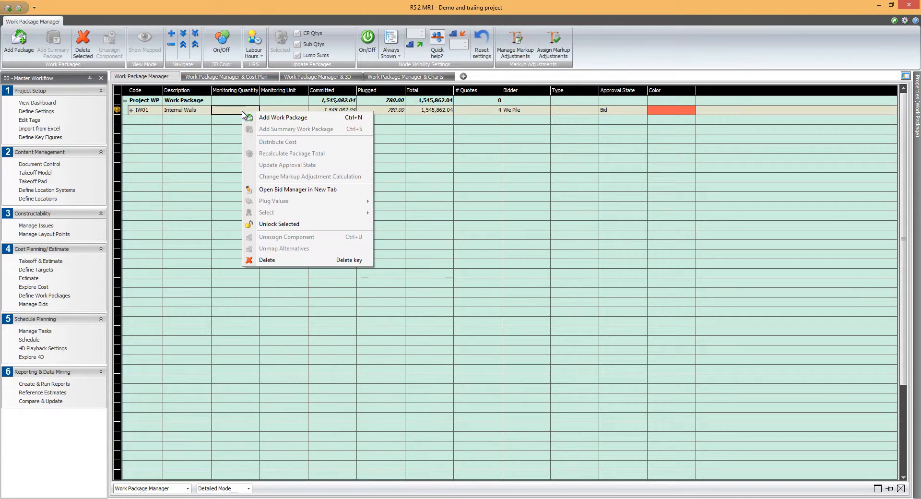
{"action": "left_click", "coordinate": [260, 225]}
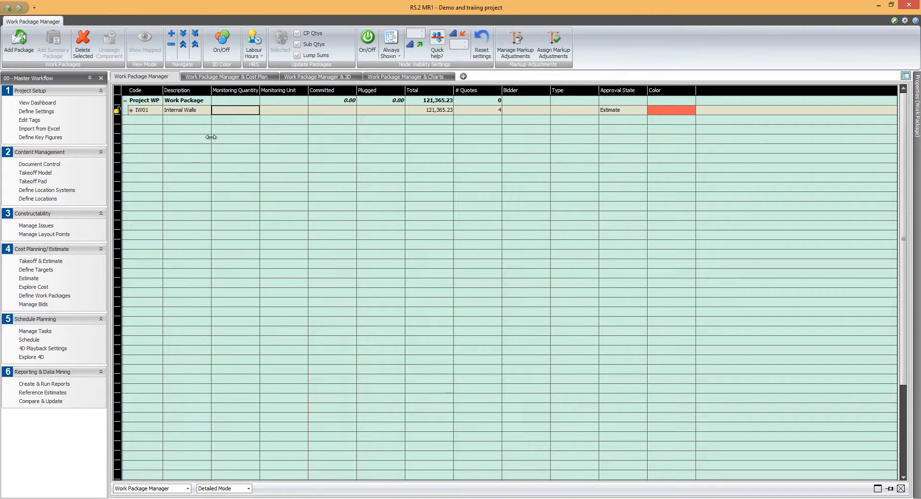
Expand the Internal Walls work package down to the labour, material and tool components of both masonry items
{"action": "left_click", "coordinate": [131, 110]}
{"action": "left_click", "coordinate": [143, 139]}
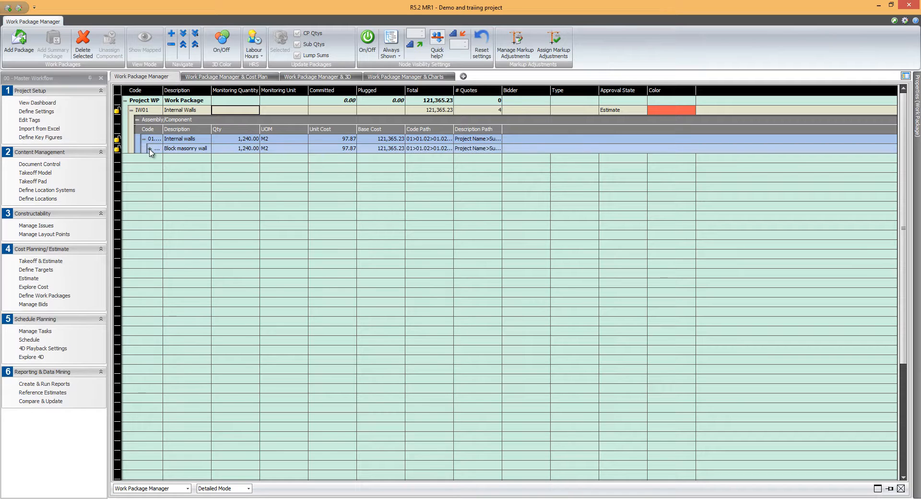
{"action": "left_click", "coordinate": [149, 148]}
{"action": "left_click", "coordinate": [156, 158]}
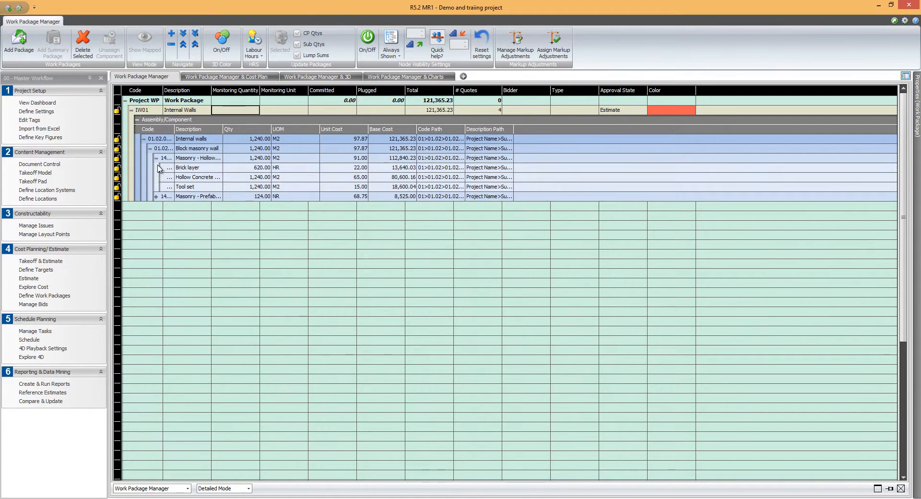
{"action": "left_click", "coordinate": [155, 196]}
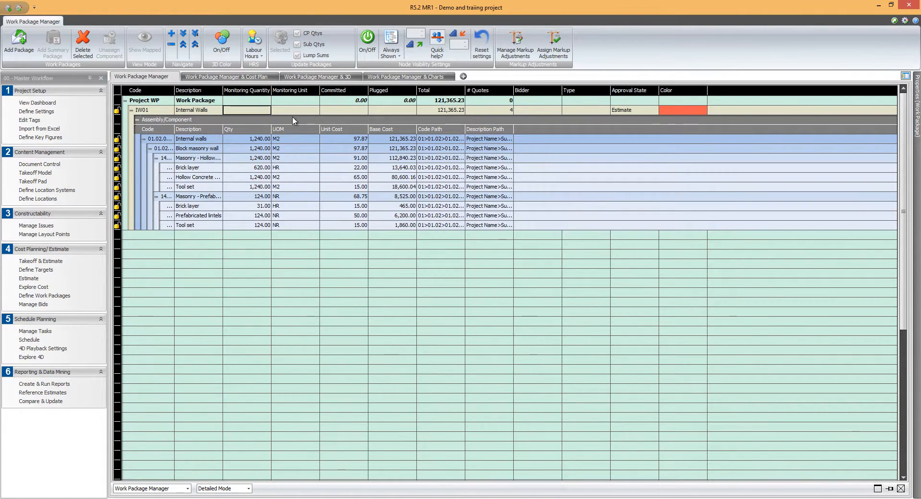
Update the Internal Walls package's bid quantities from the current cost plan using the CP Qtys option
{"action": "left_click", "coordinate": [308, 38]}
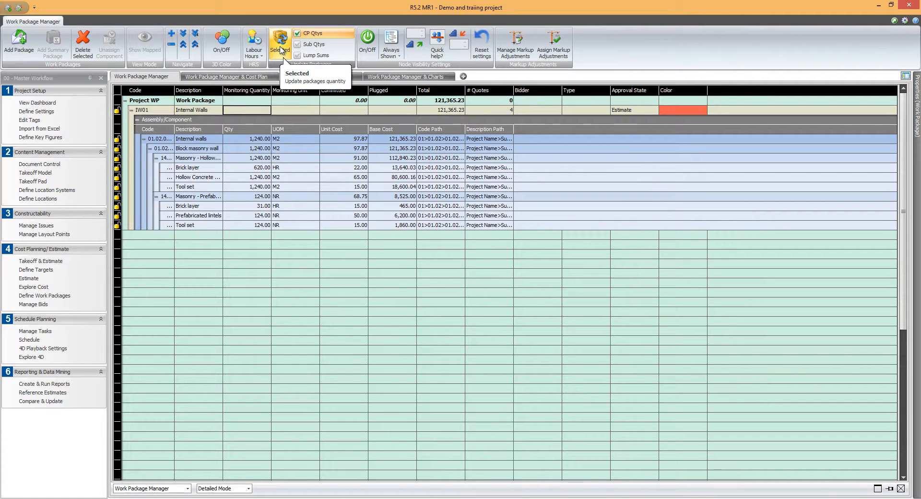
{"action": "left_click", "coordinate": [281, 50]}
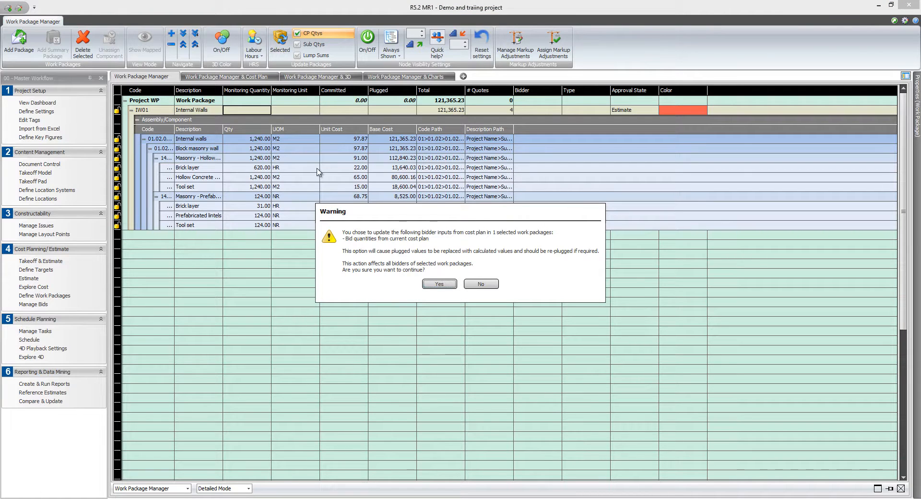
{"action": "left_click", "coordinate": [439, 284]}
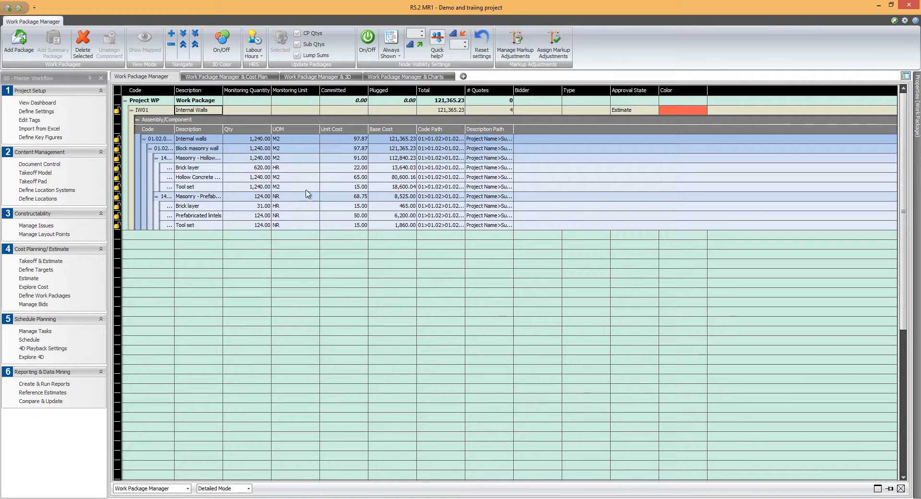
Open the Internal Walls package in a new Bid Manager view and select We Pile's quote as Stage 1
{"action": "right_click", "coordinate": [257, 141]}
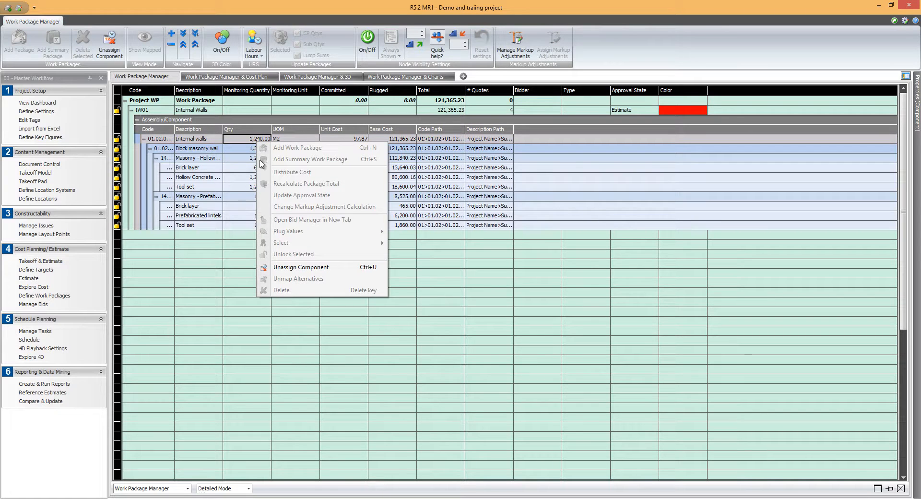
{"action": "right_click", "coordinate": [185, 110]}
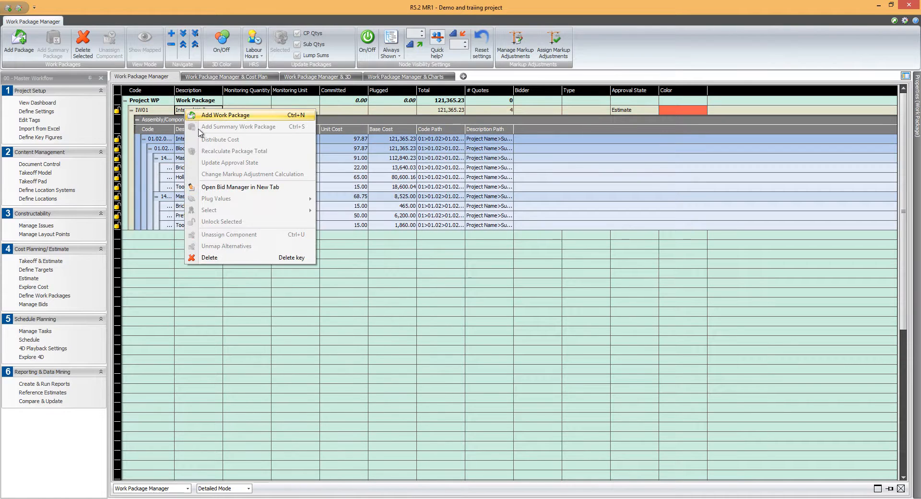
{"action": "left_click", "coordinate": [224, 186]}
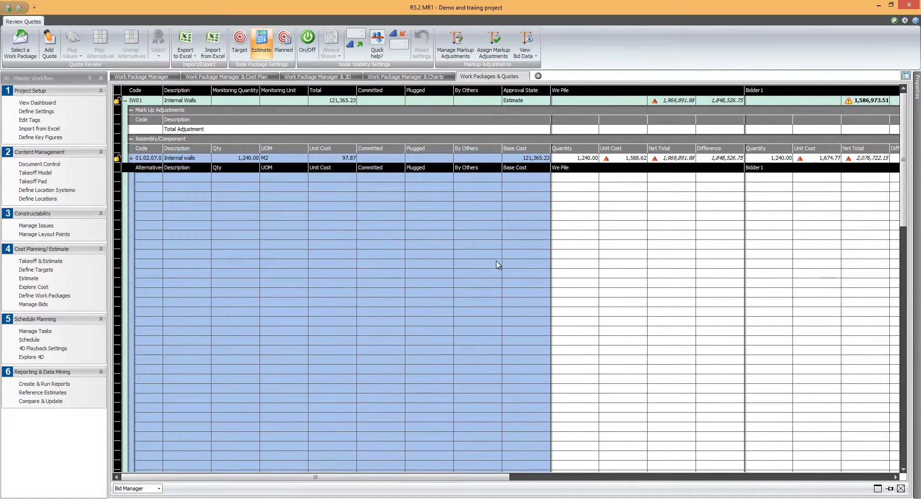
{"action": "right_click", "coordinate": [679, 103]}
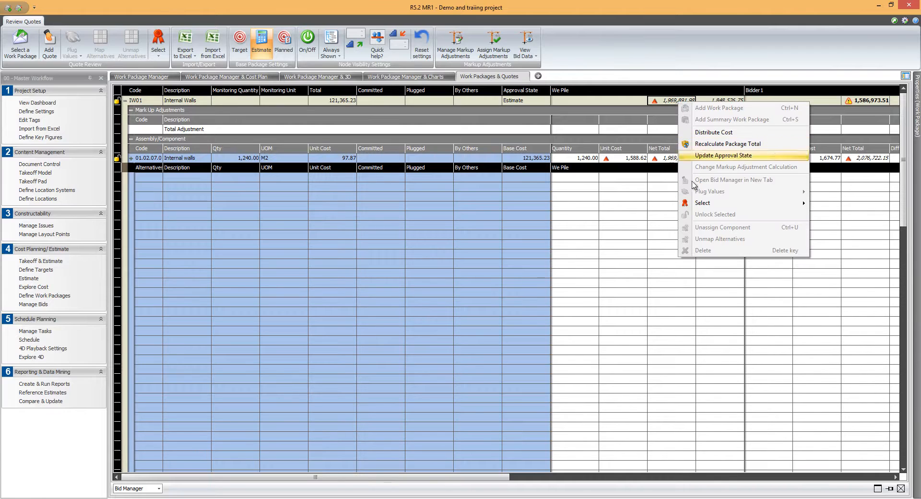
{"action": "mouse_move", "coordinate": [727, 203]}
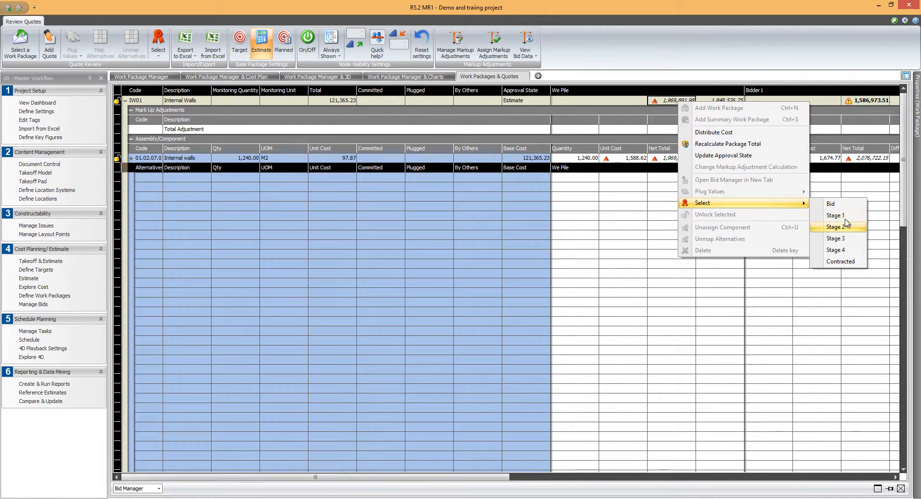
{"action": "left_click", "coordinate": [824, 217]}
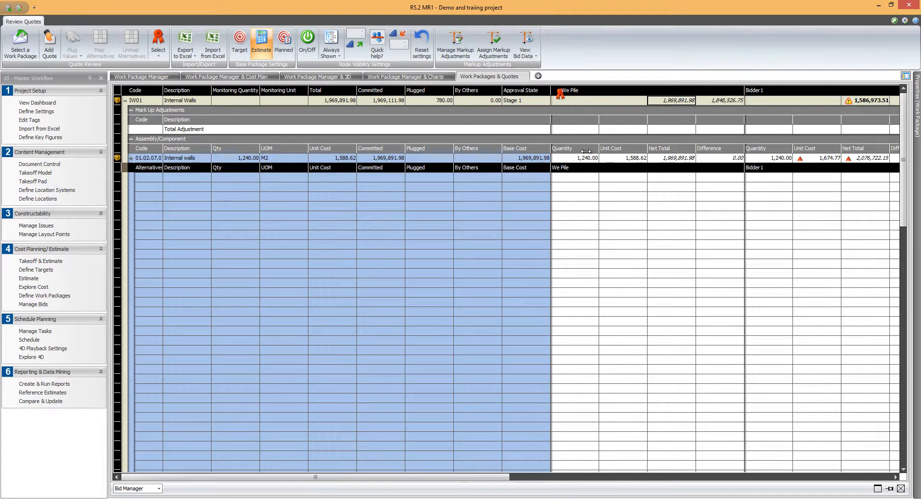
Show the Work Package Manager in Summary Mode and compare the Bid cost with the Stage 1 cost
{"action": "left_click", "coordinate": [164, 79]}
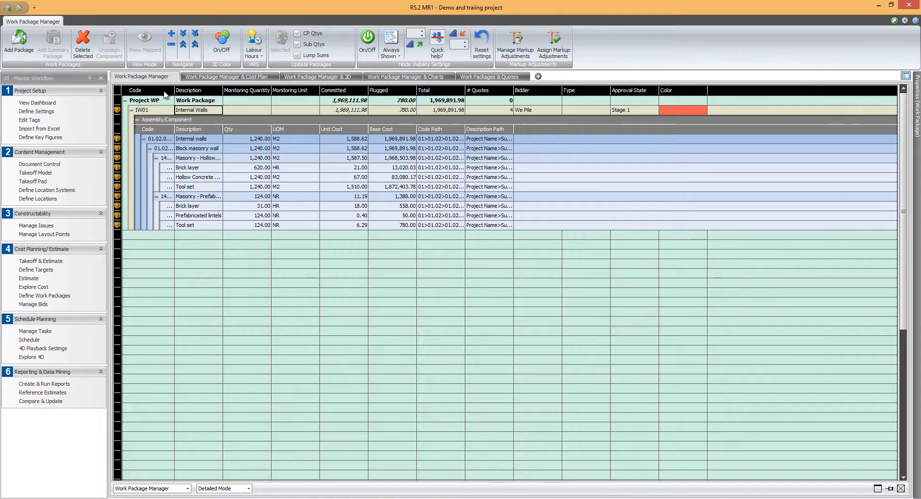
{"action": "left_click", "coordinate": [248, 489]}
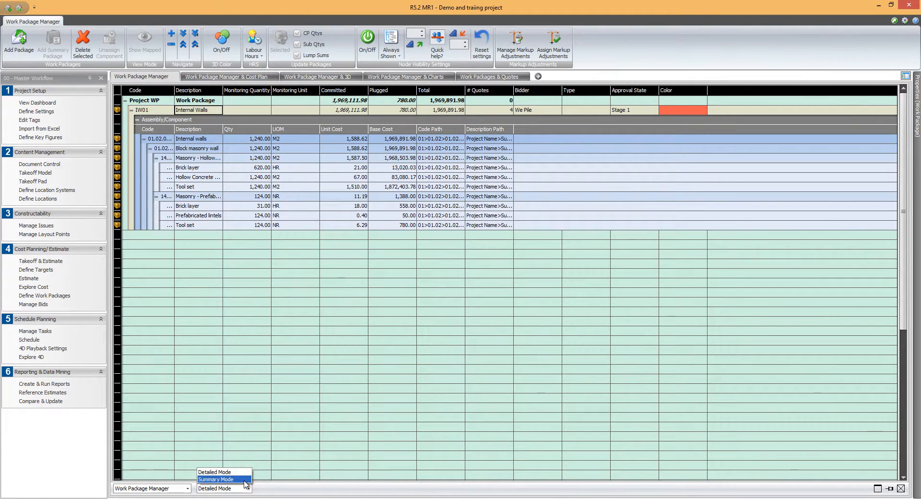
{"action": "left_click", "coordinate": [245, 480]}
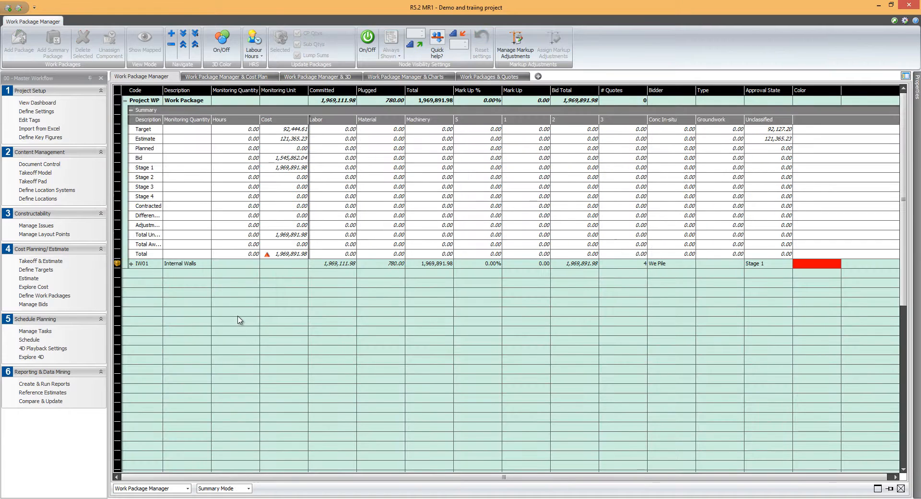
{"action": "left_click", "coordinate": [289, 159]}
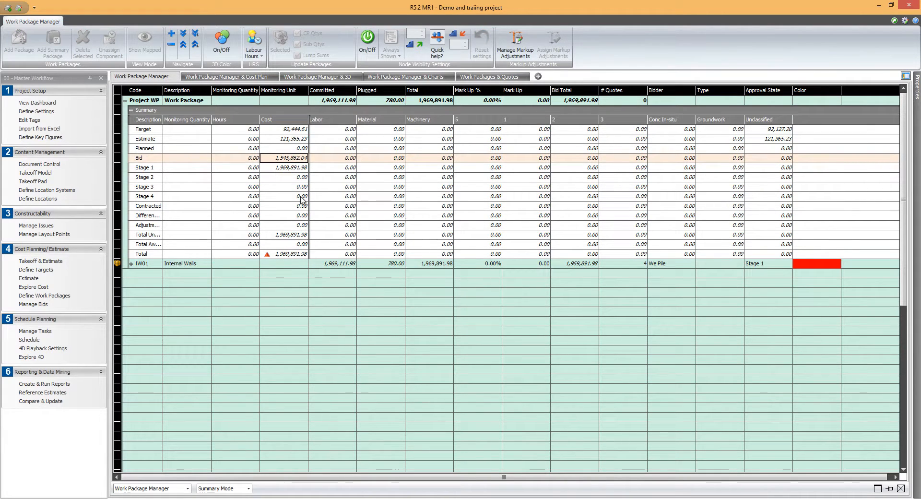
{"action": "left_click", "coordinate": [297, 168]}
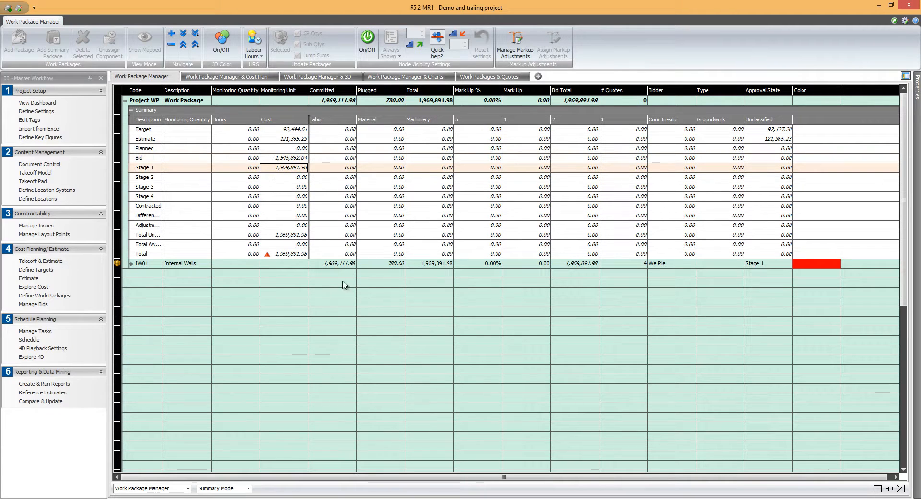
{"action": "mouse_move", "coordinate": [301, 174]}
View the project schedule's flowline and Gantt charts in Control mode, and close Schedule Planner with the project saved
{"action": "left_click", "coordinate": [29, 340]}
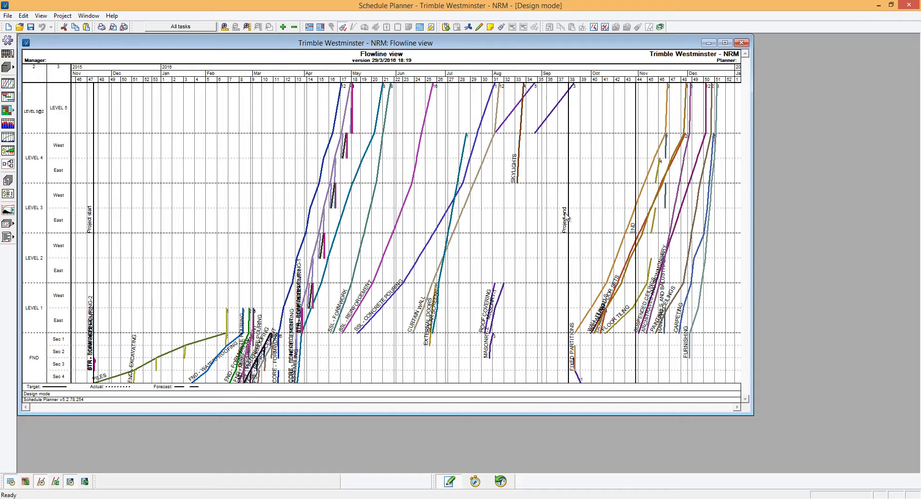
{"action": "left_click", "coordinate": [481, 485]}
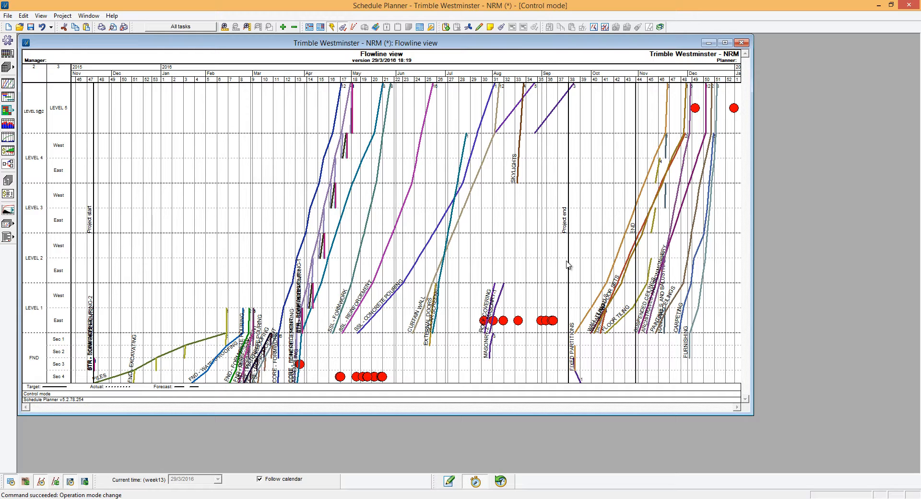
{"action": "left_click", "coordinate": [10, 99]}
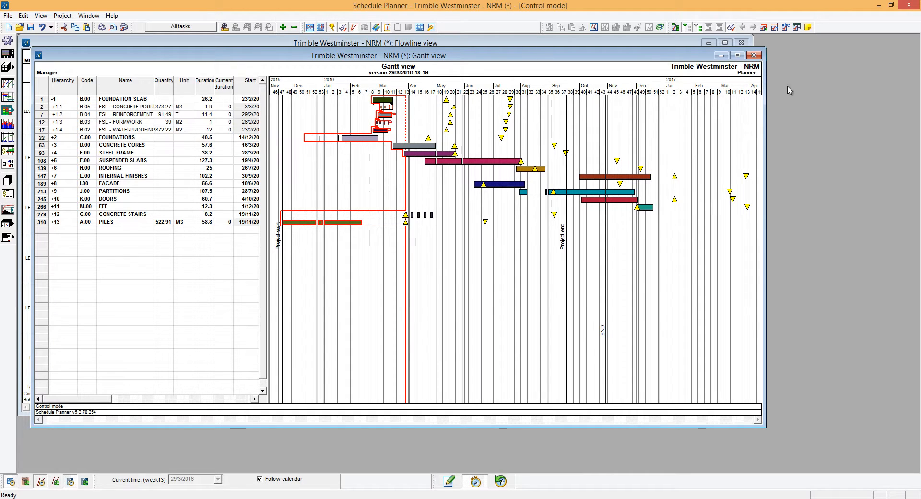
{"action": "left_click", "coordinate": [913, 6]}
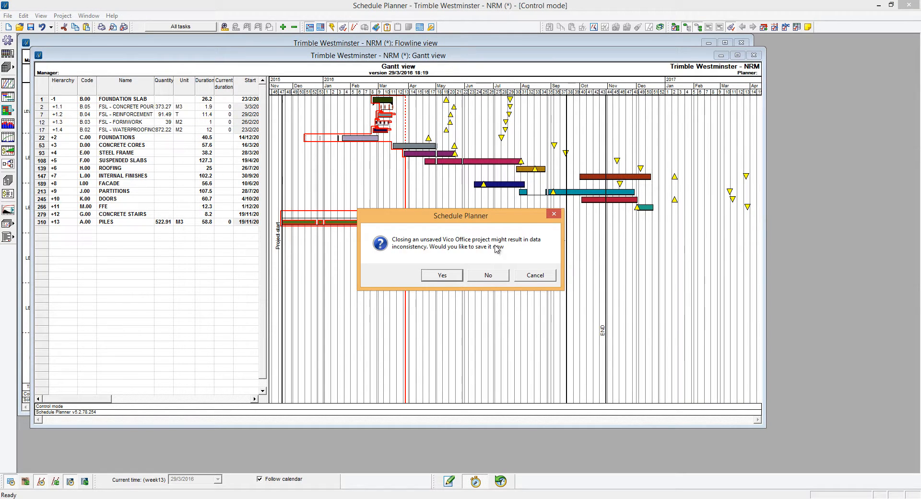
{"action": "left_click", "coordinate": [447, 277]}
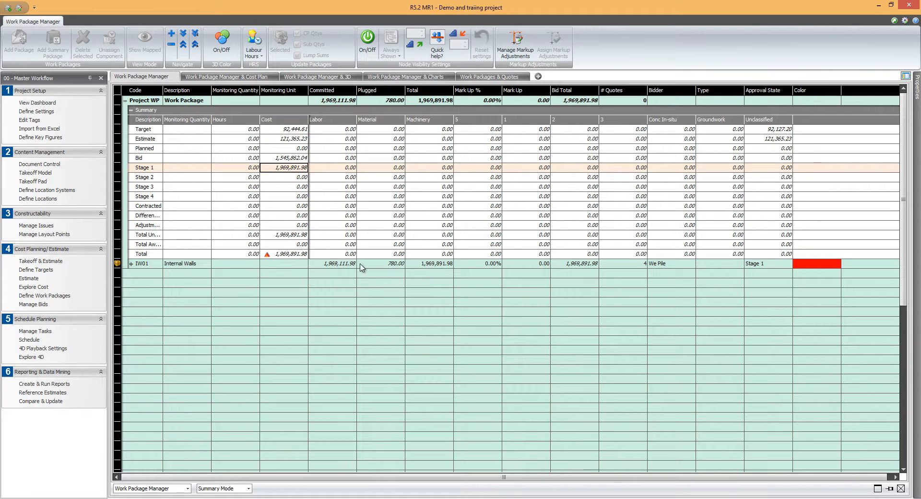
Open the estimate, expand the Project Name row, and save a project snapshot described as "Before Value Engineering"
{"action": "left_click", "coordinate": [30, 279]}
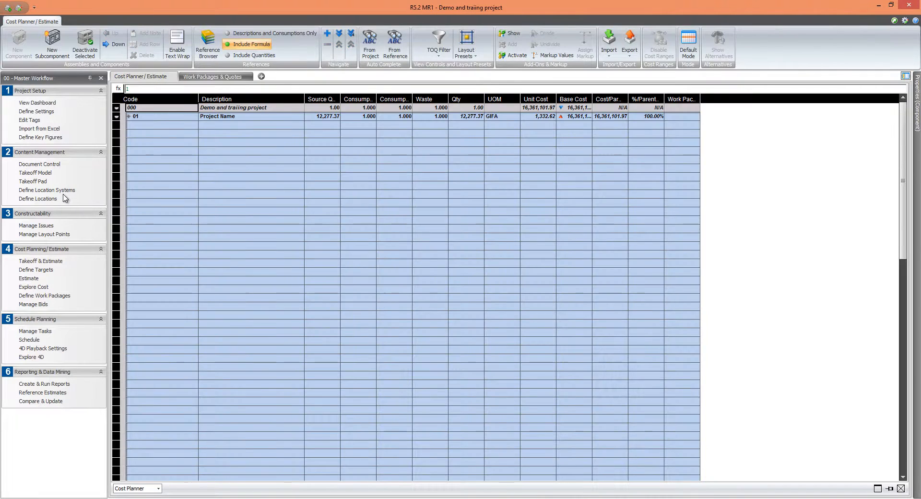
{"action": "left_click", "coordinate": [129, 116]}
{"action": "left_click", "coordinate": [8, 8]}
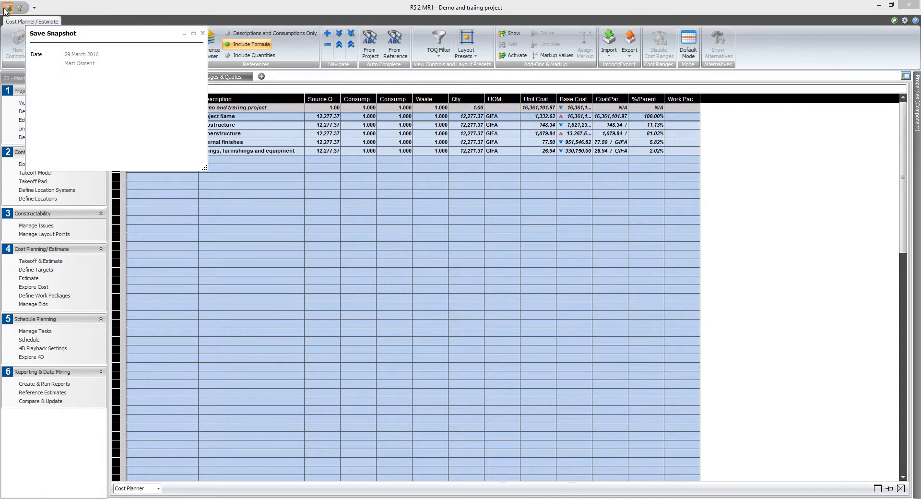
{"action": "type", "text": "Be"}
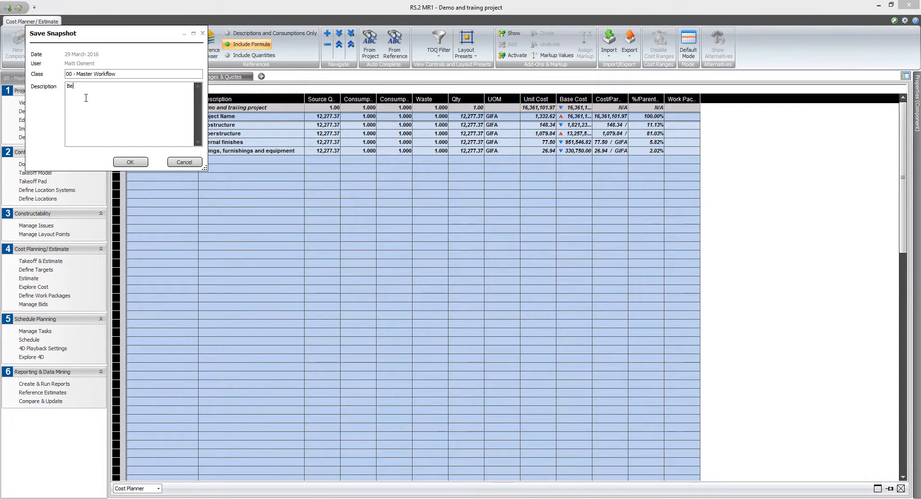
{"action": "type", "text": "fore Value Engineering"}
{"action": "left_click", "coordinate": [121, 163]}
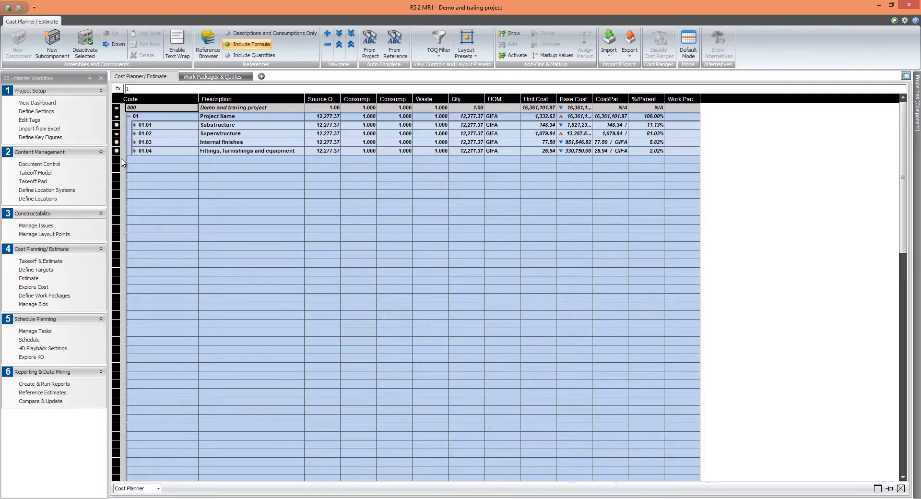
Expand Superstructure down to the Block masonry wall items and set the hollow concrete block wall's source quantity to 1500
{"action": "left_click", "coordinate": [135, 133]}
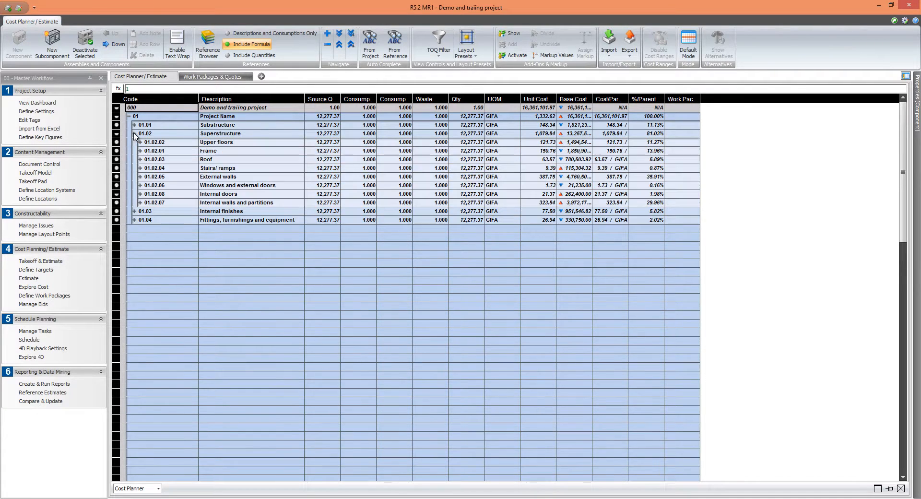
{"action": "left_click", "coordinate": [140, 202]}
{"action": "left_click", "coordinate": [146, 212]}
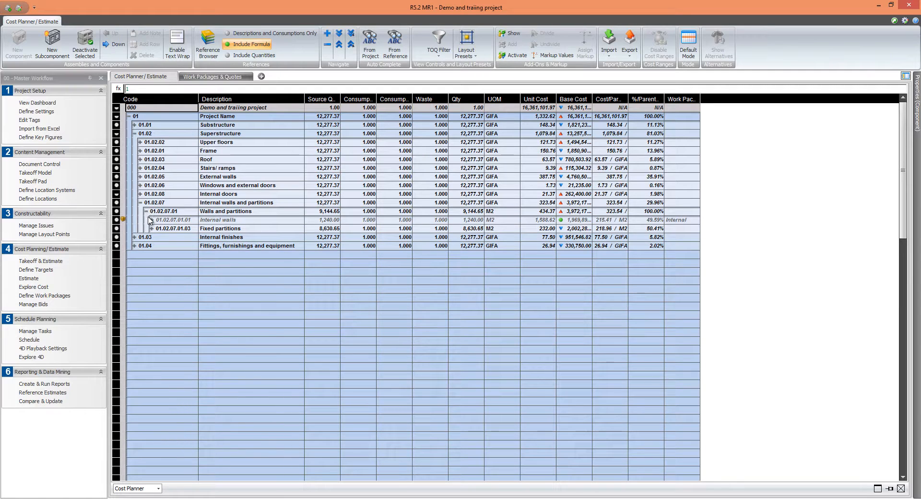
{"action": "left_click", "coordinate": [152, 220]}
{"action": "left_click", "coordinate": [158, 228]}
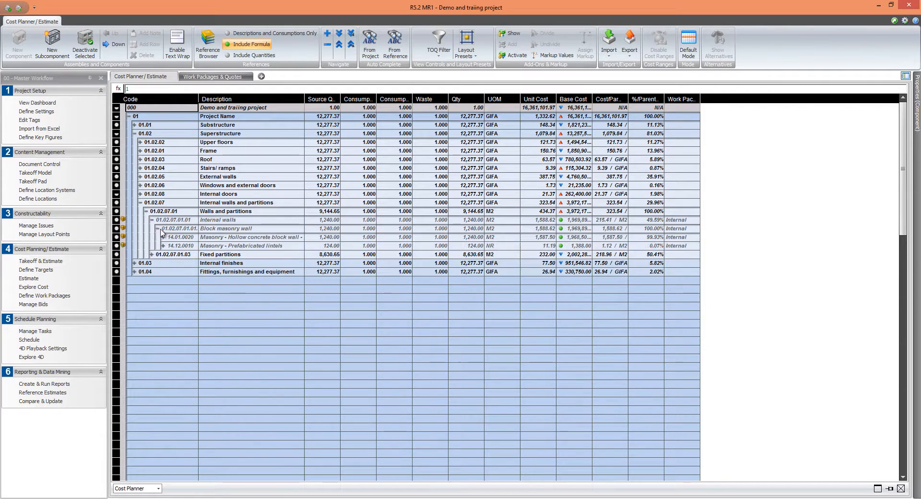
{"action": "left_click", "coordinate": [319, 237]}
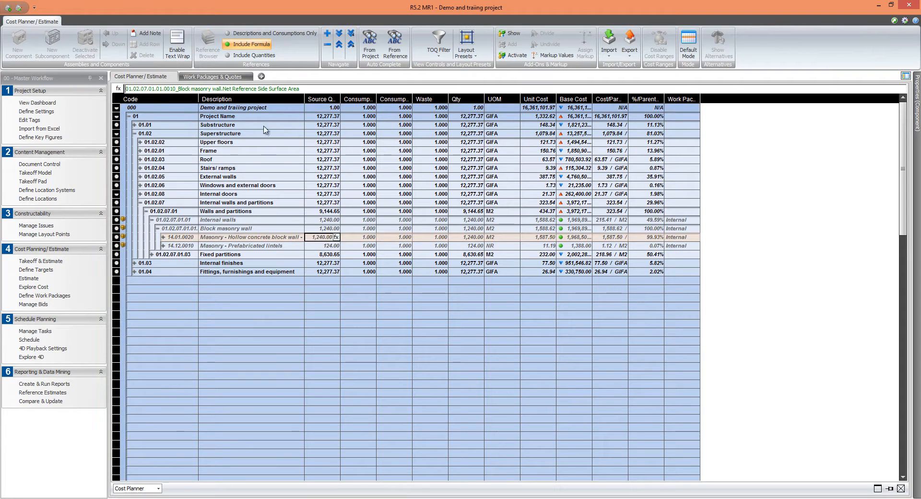
{"action": "left_click_drag", "start_coordinate": [299, 88], "coordinate": [45, 70]}
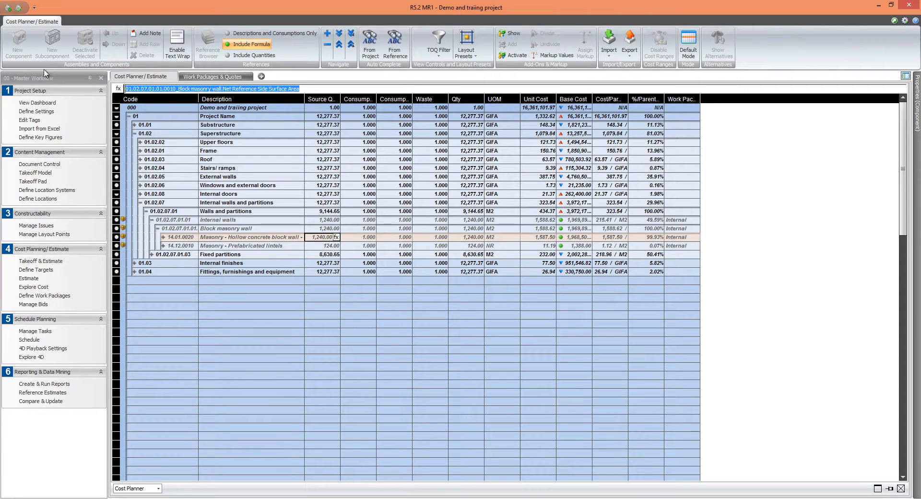
{"action": "type", "text": "1"}
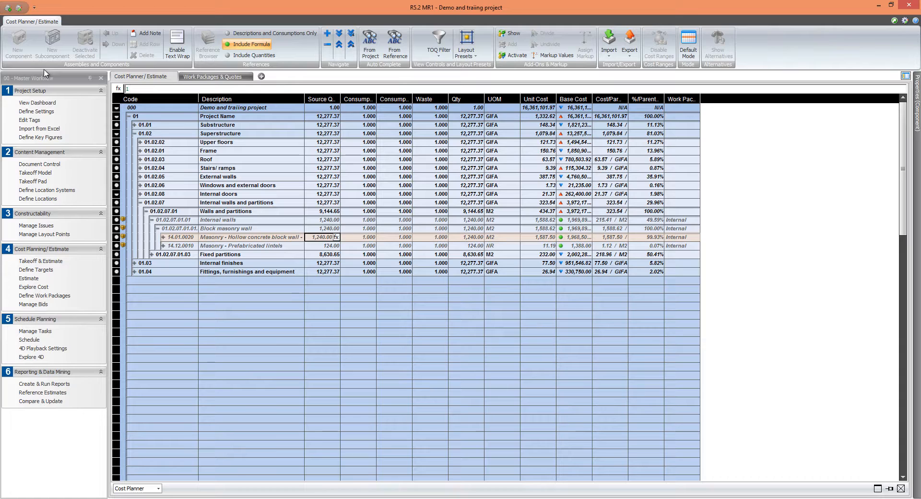
{"action": "type", "text": "500"}
{"action": "key", "text": "Return"}
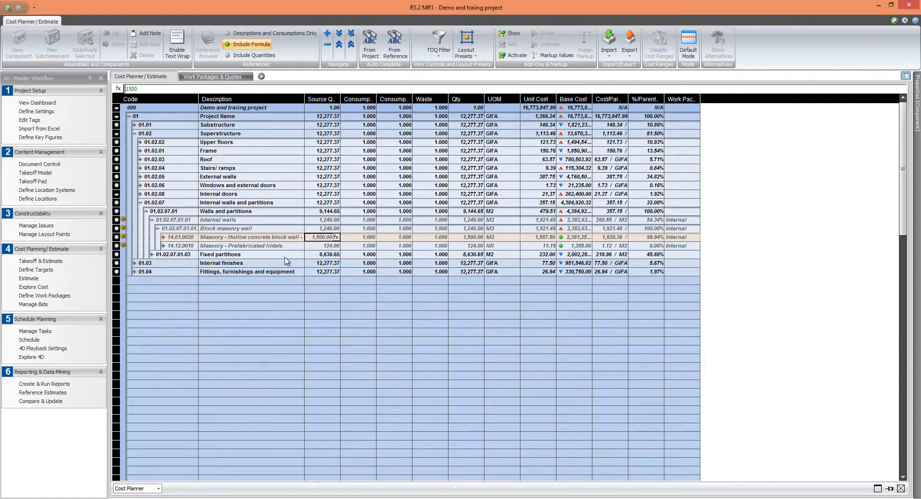
Replace the source quantity formulas of the Block masonry wall and its parent Internal walls with 1624
{"action": "left_click", "coordinate": [326, 229]}
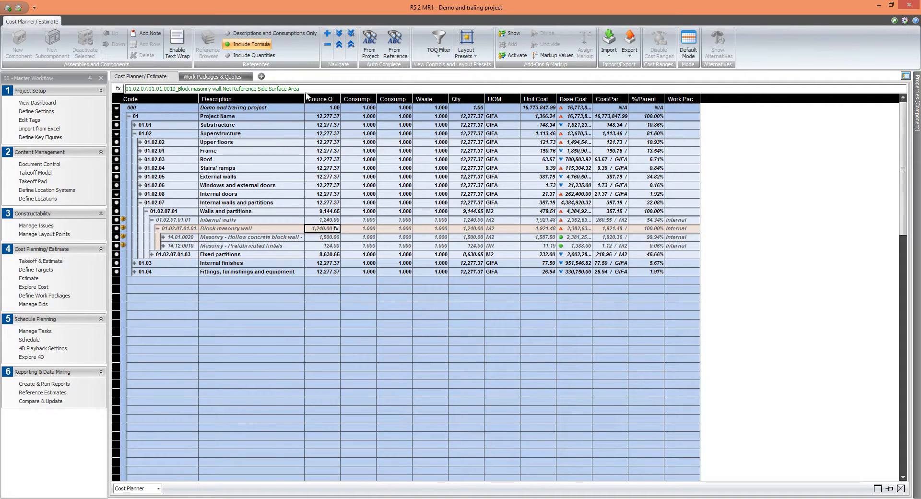
{"action": "type", "text": "1"}
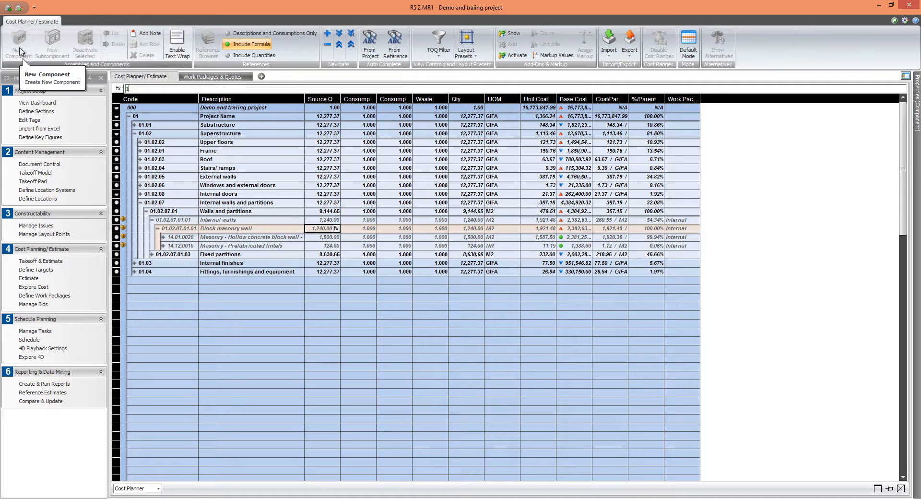
{"action": "type", "text": "624"}
{"action": "key", "text": "Return"}
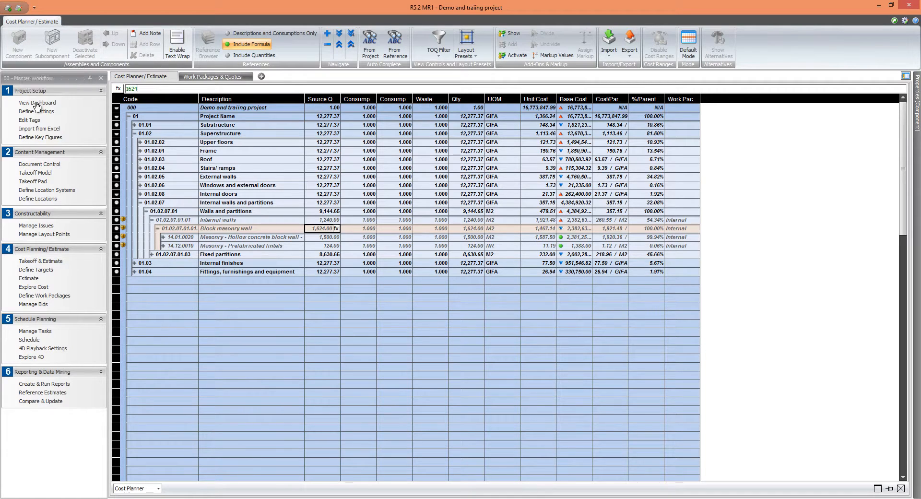
{"action": "left_click", "coordinate": [310, 220]}
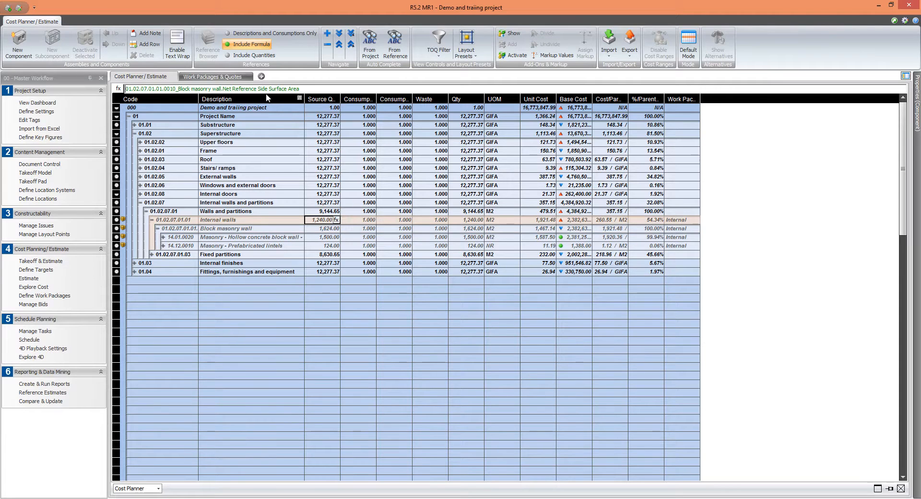
{"action": "type", "text": "1624"}
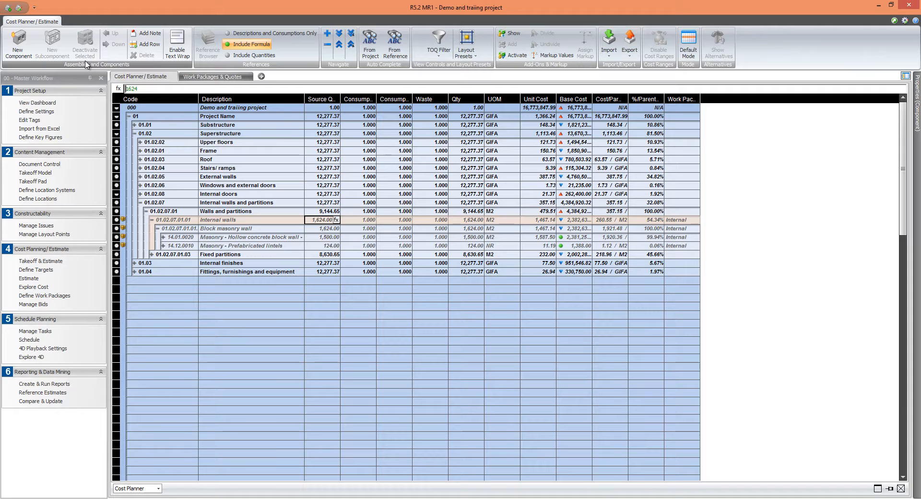
{"action": "key", "text": "Return"}
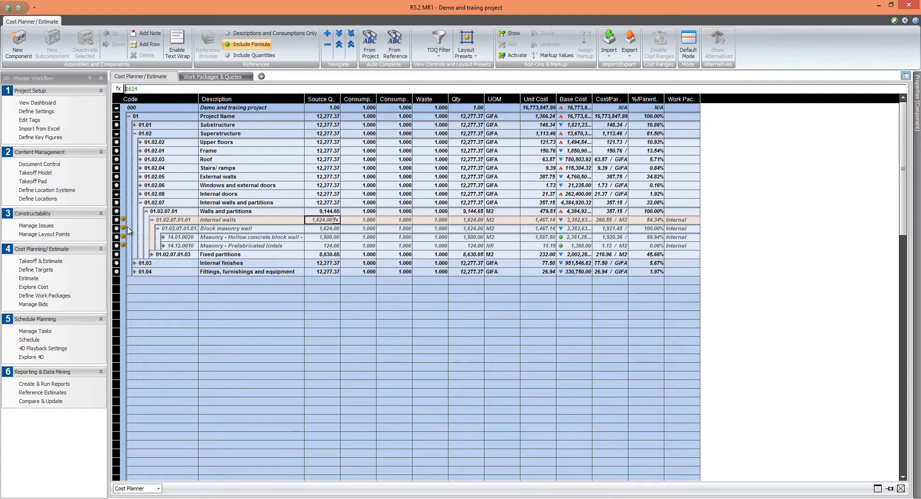
Expand the Internal doors element 01.02.08 and set the Single doorset's source quantity to 180
{"action": "left_click", "coordinate": [140, 194]}
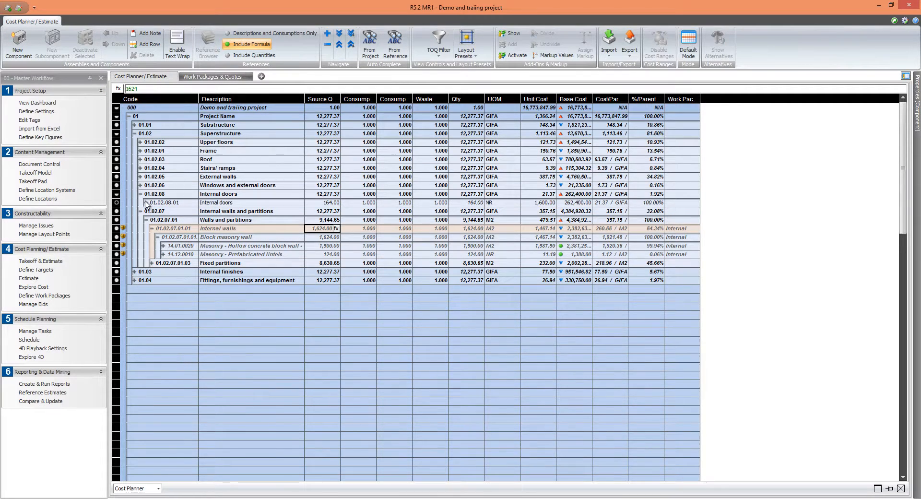
{"action": "left_click", "coordinate": [146, 203]}
{"action": "left_click", "coordinate": [152, 211]}
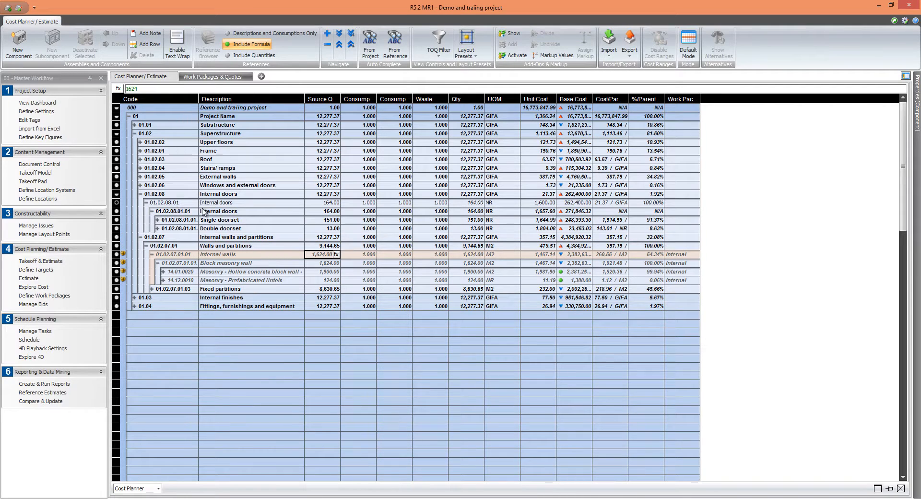
{"action": "left_click", "coordinate": [331, 219]}
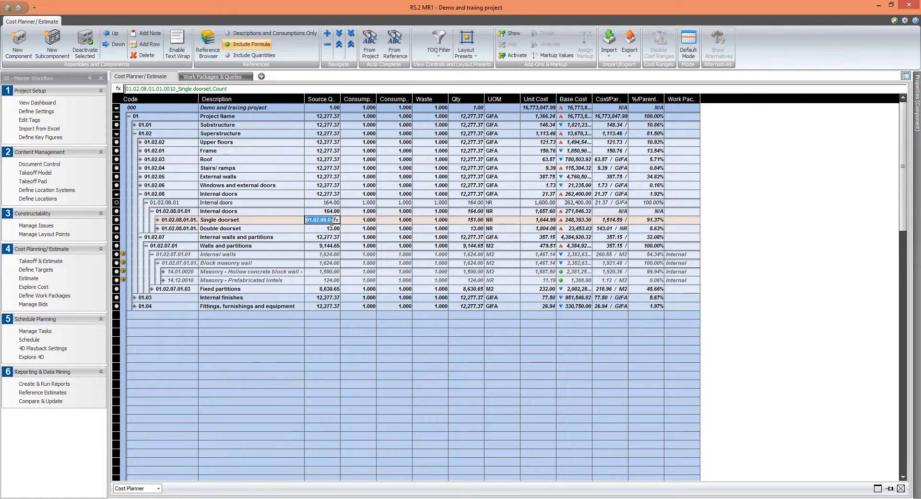
{"action": "type", "text": "15"}
{"action": "key", "text": "BackSpace"}
{"action": "type", "text": "80"}
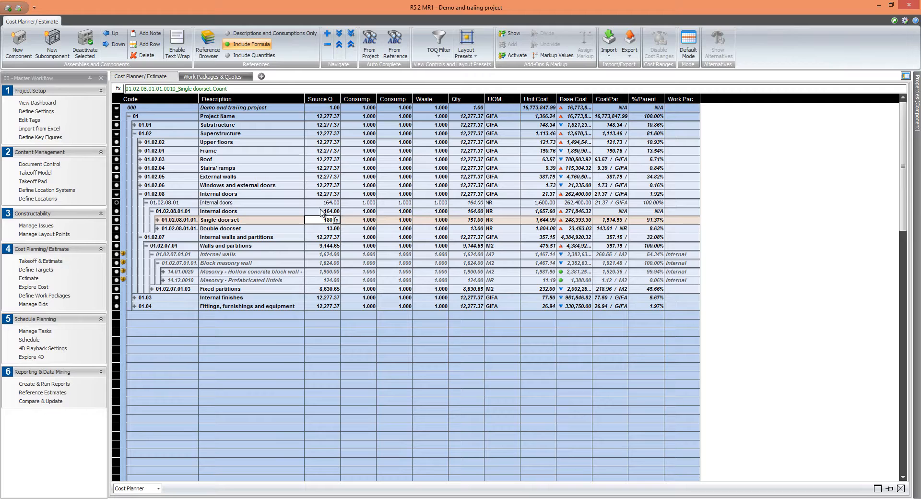
{"action": "key", "text": "Return"}
Set the source quantity of both Internal doors rows, 01.02.08.01.01 and 01.02.08.01, to 193
{"action": "left_click", "coordinate": [322, 211]}
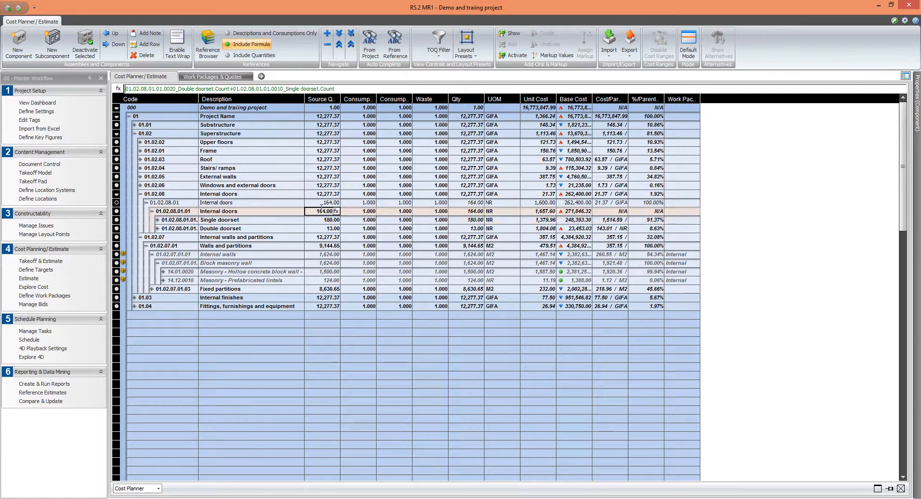
{"action": "left_click", "coordinate": [322, 210]}
{"action": "type", "text": "193"}
{"action": "left_click", "coordinate": [334, 202]}
{"action": "left_click", "coordinate": [335, 201]}
{"action": "type", "text": "1"}
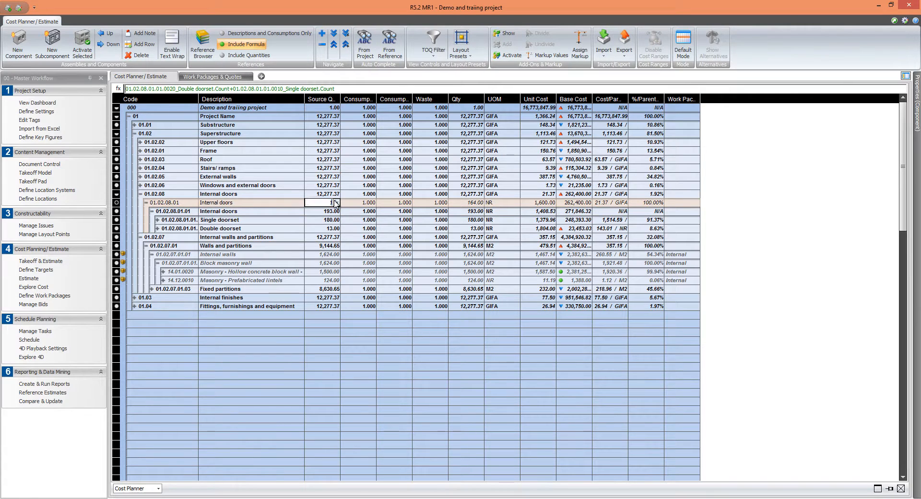
{"action": "type", "text": "93"}
{"action": "key", "text": "Return"}
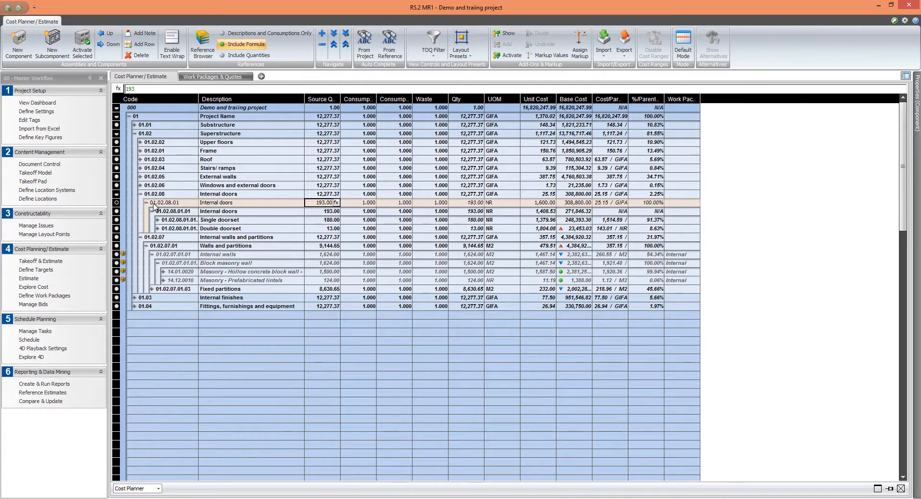
Open the Internal Walls work package IW01 for bid management and unlock it
{"action": "left_click", "coordinate": [31, 306]}
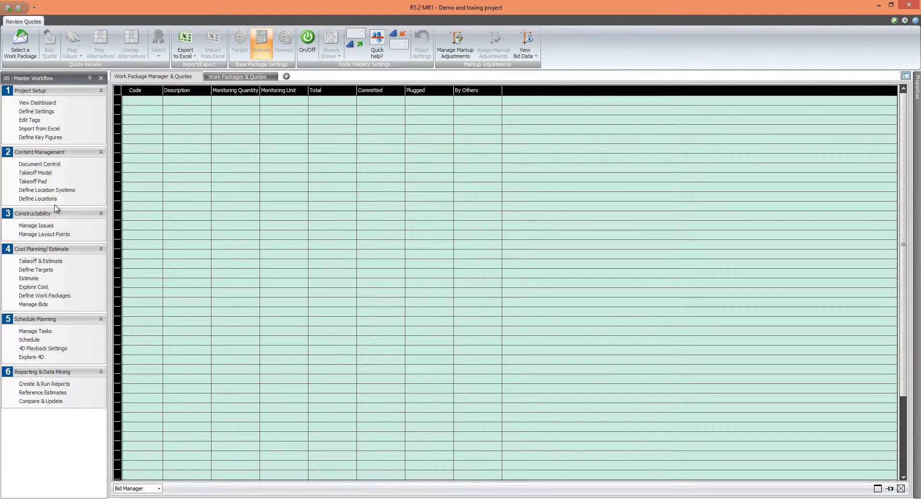
{"action": "left_click", "coordinate": [18, 54]}
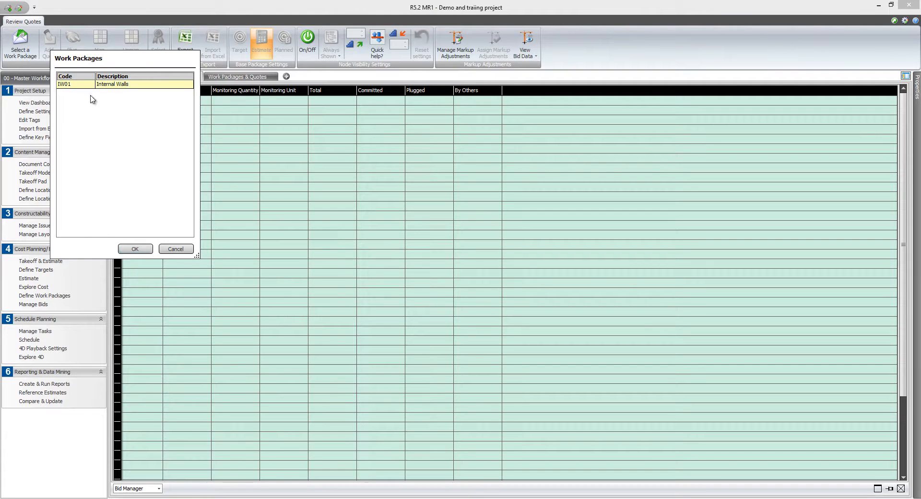
{"action": "left_click", "coordinate": [137, 249]}
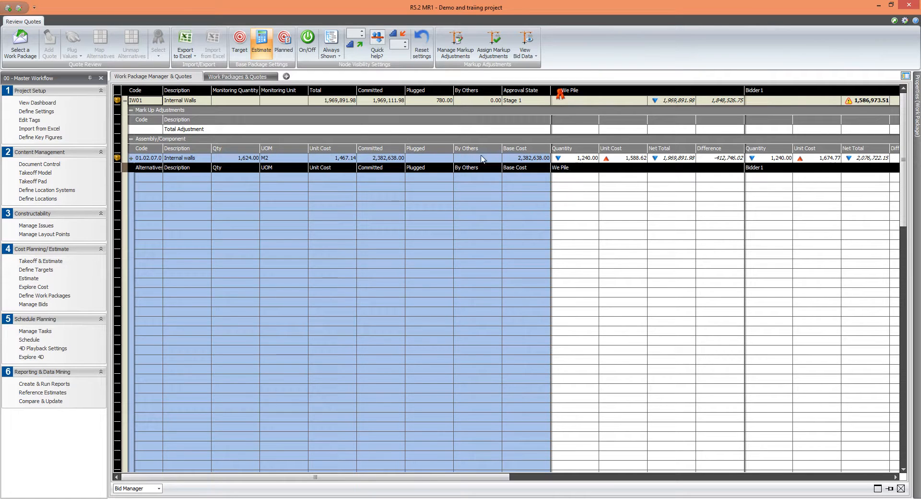
{"action": "right_click", "coordinate": [179, 101]}
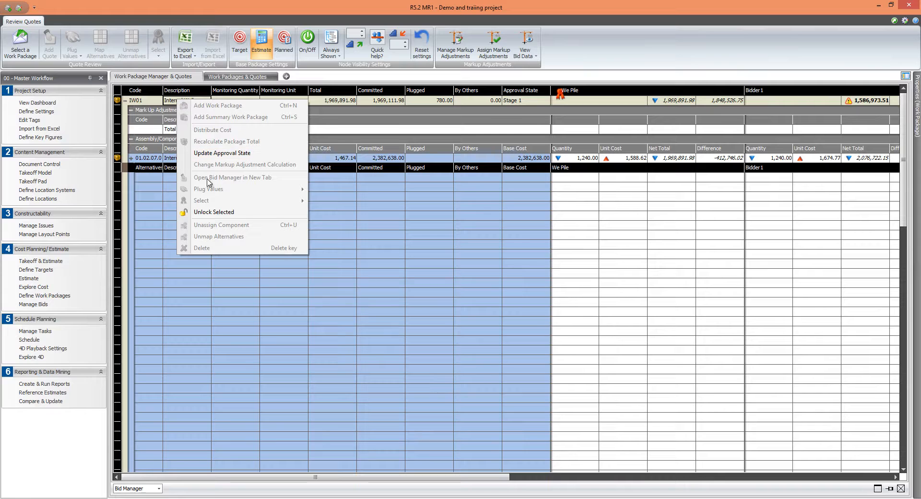
{"action": "left_click", "coordinate": [213, 212]}
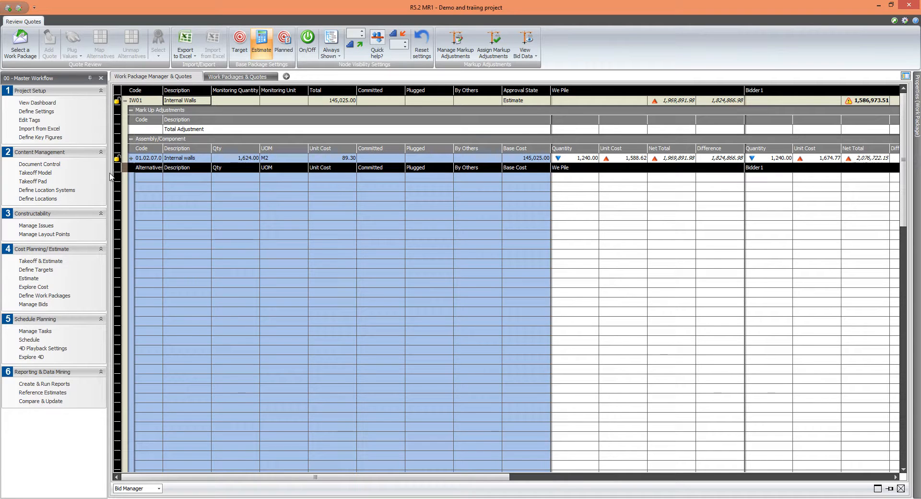
Update the bid quantities of work package IW01 Internal Walls from the current cost plan quantities for all its bidders
{"action": "left_click", "coordinate": [44, 296]}
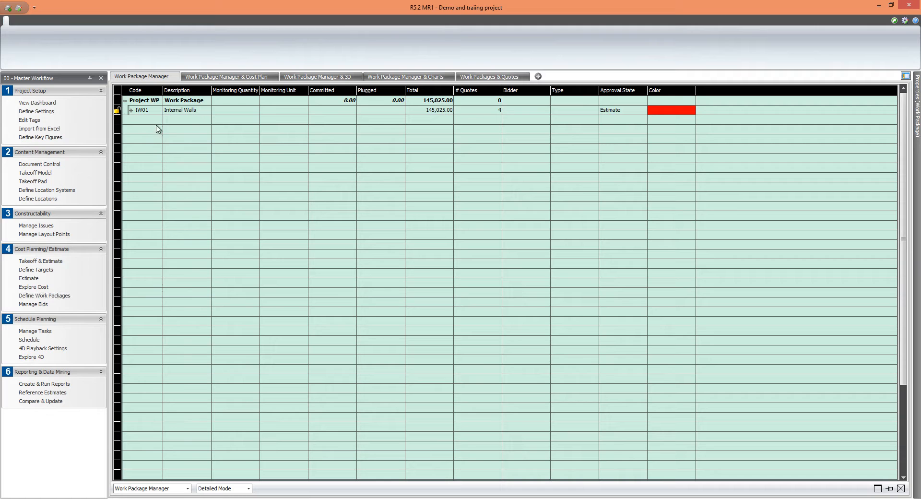
{"action": "left_click", "coordinate": [134, 111]}
{"action": "left_click", "coordinate": [131, 111]}
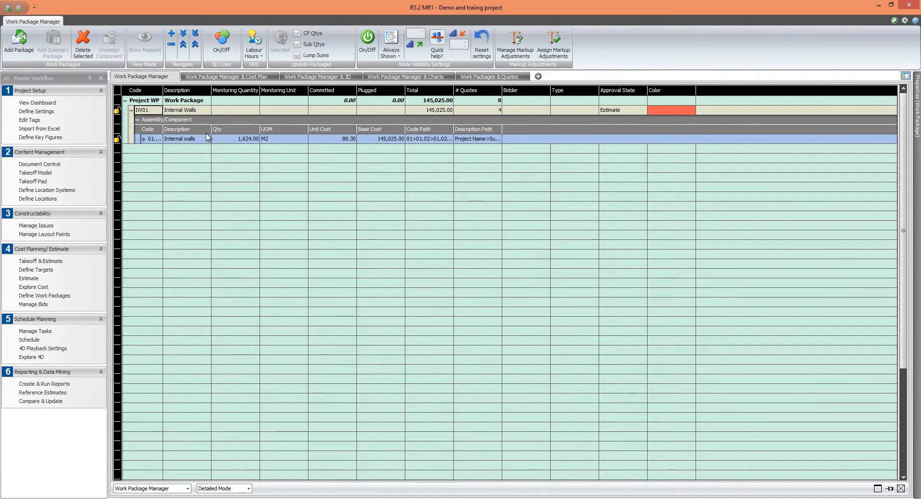
{"action": "left_click", "coordinate": [308, 34]}
{"action": "left_click", "coordinate": [282, 42]}
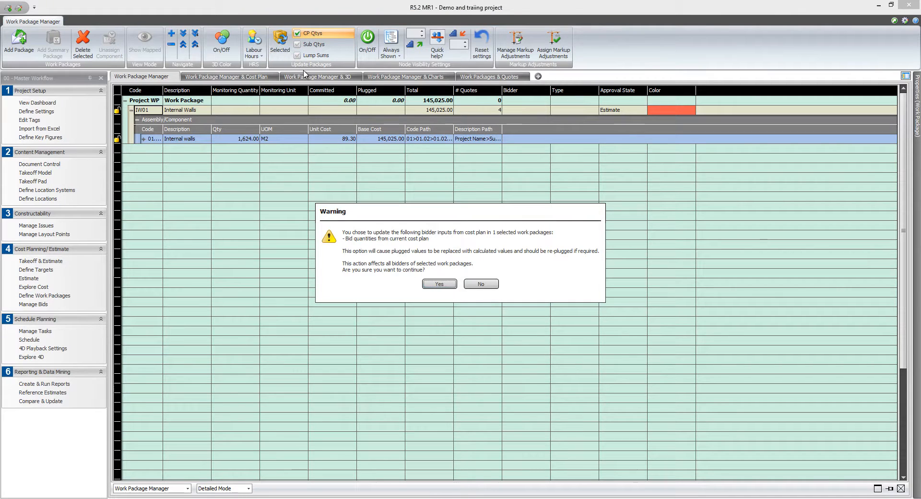
{"action": "left_click", "coordinate": [439, 284]}
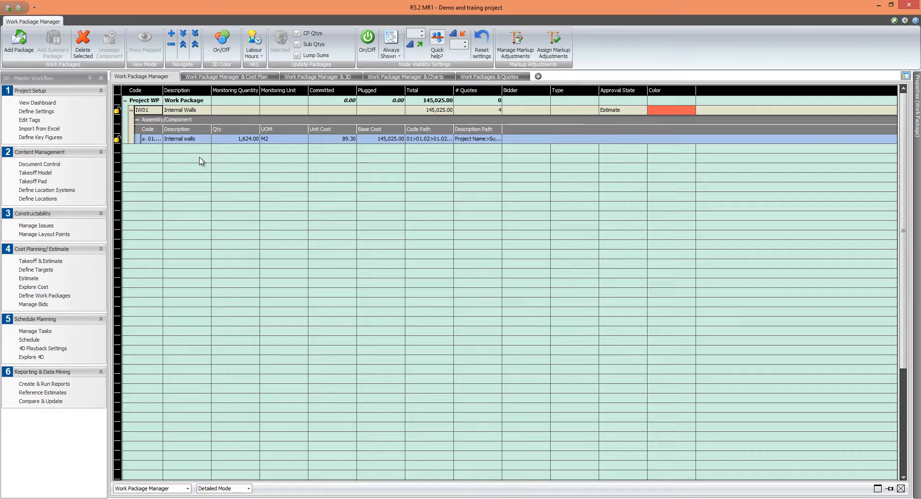
Show the Internal Walls bids in a new Bid Manager view and expand Block masonry wall down to the hollow concrete wall's components
{"action": "right_click", "coordinate": [187, 112]}
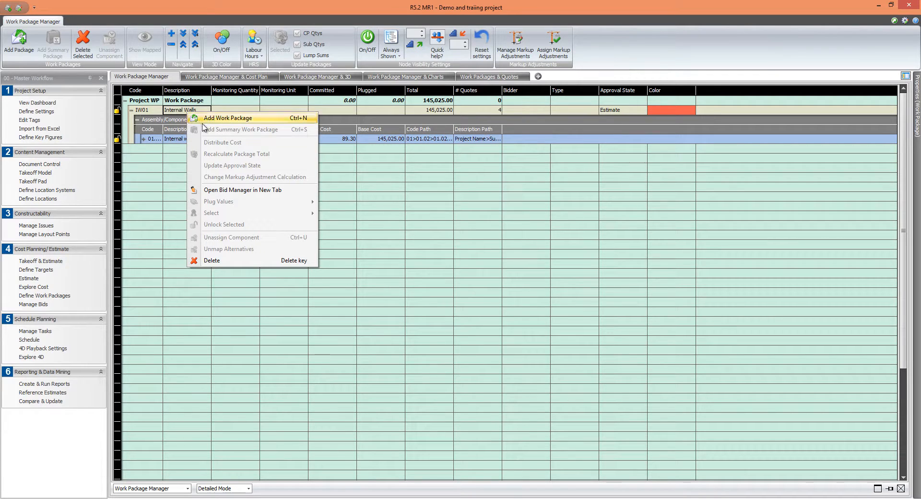
{"action": "left_click", "coordinate": [214, 190]}
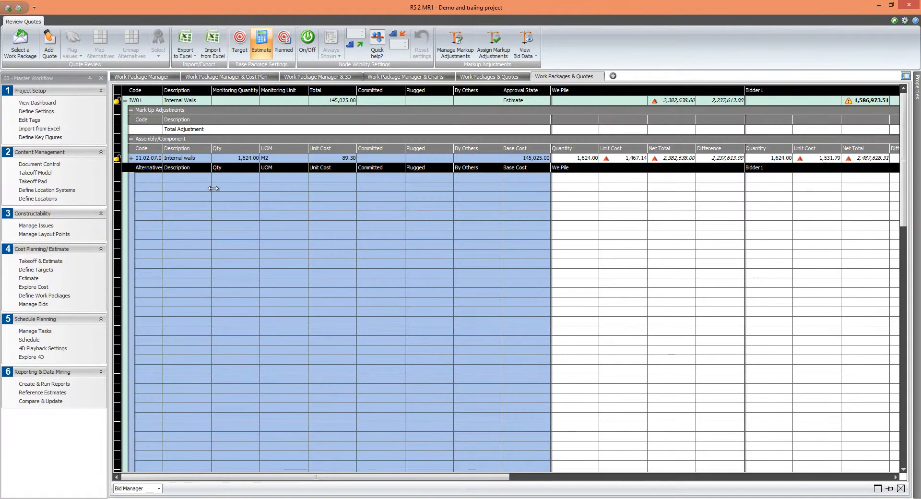
{"action": "left_click", "coordinate": [131, 158]}
{"action": "left_click", "coordinate": [138, 168]}
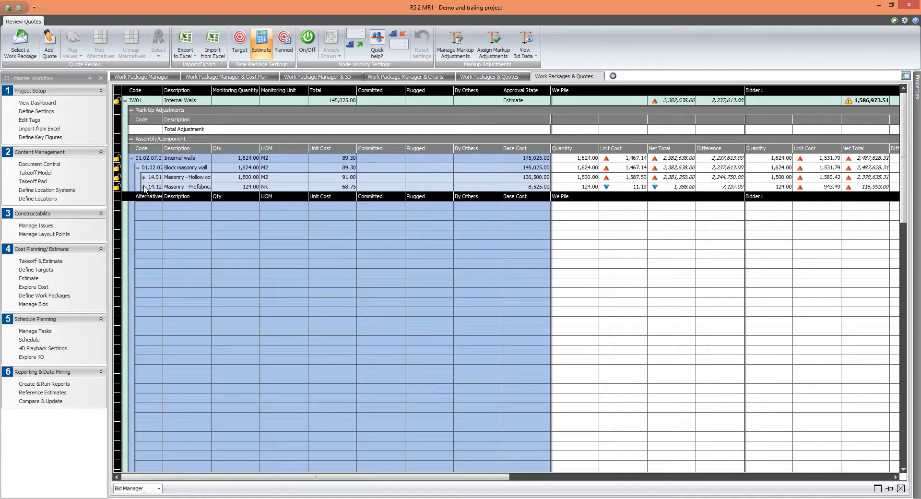
{"action": "left_click", "coordinate": [143, 177]}
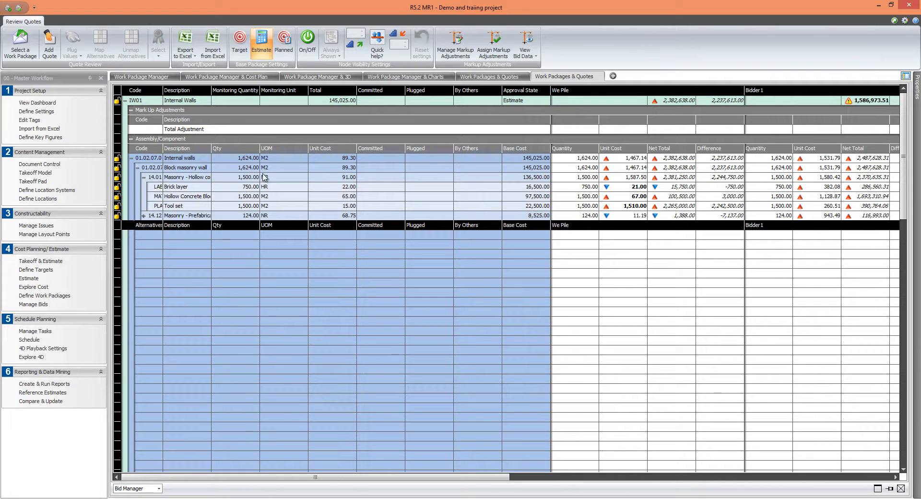
Select the We Pile bid as Stage 2 for the Internal Walls work package
{"action": "right_click", "coordinate": [593, 91]}
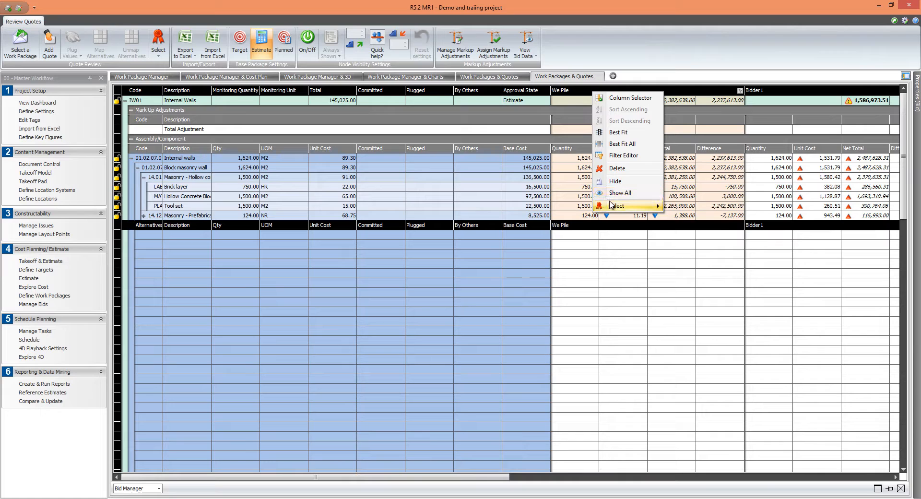
{"action": "mouse_move", "coordinate": [617, 206]}
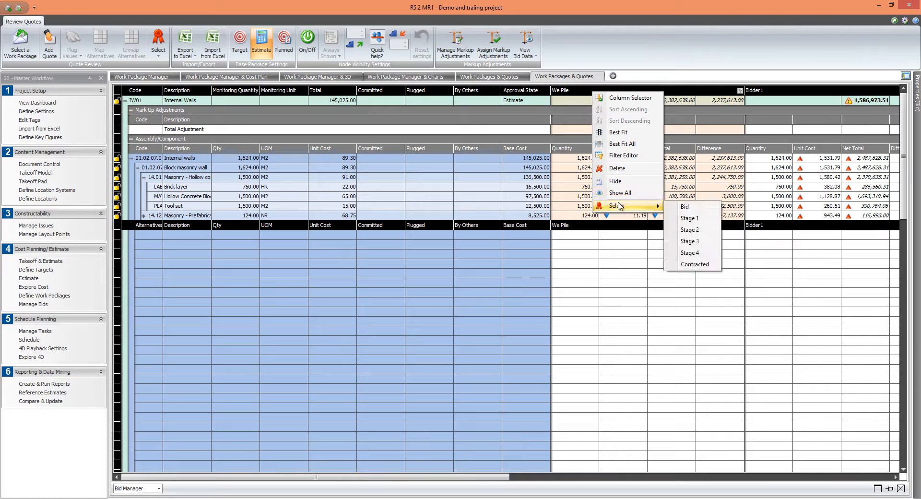
{"action": "left_click", "coordinate": [683, 230]}
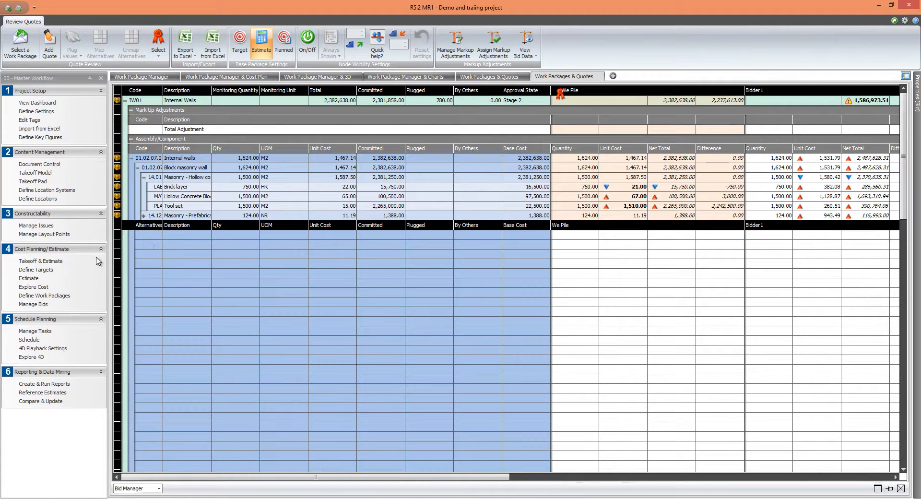
Display the work package definitions in Summary Mode to compare costs across the approval stages
{"action": "left_click", "coordinate": [65, 296]}
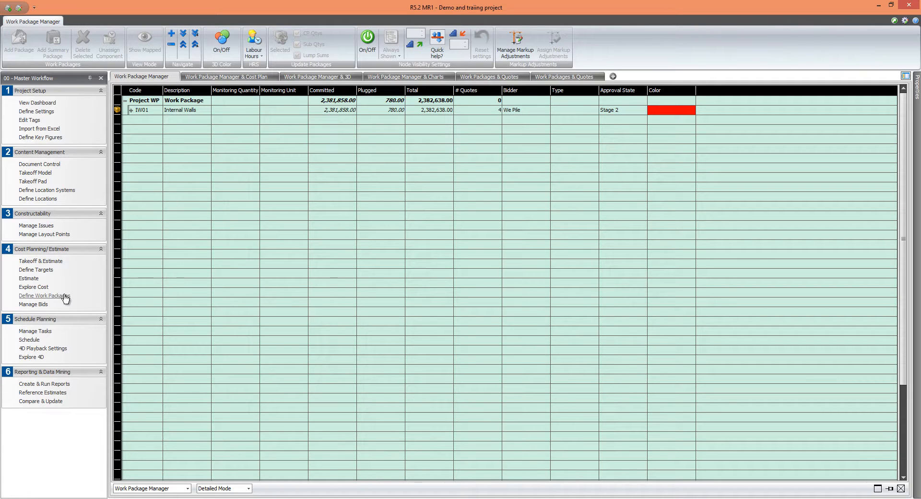
{"action": "left_click", "coordinate": [247, 488]}
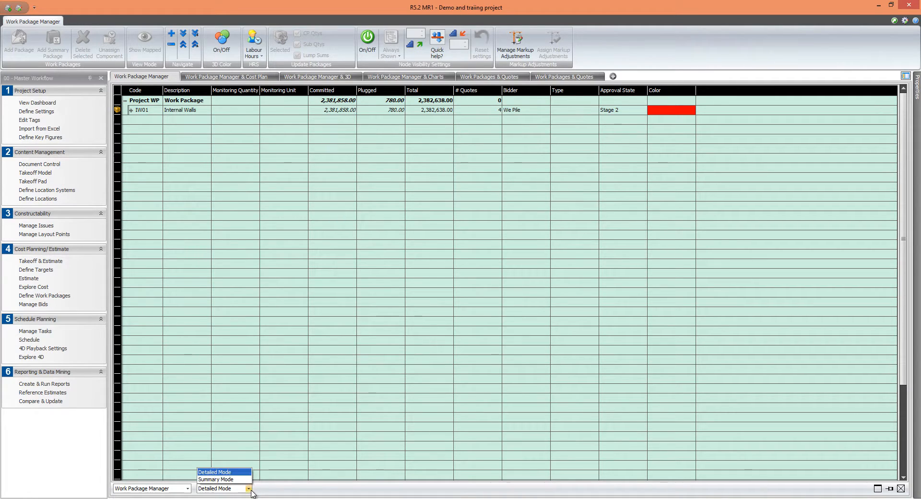
{"action": "left_click", "coordinate": [242, 480]}
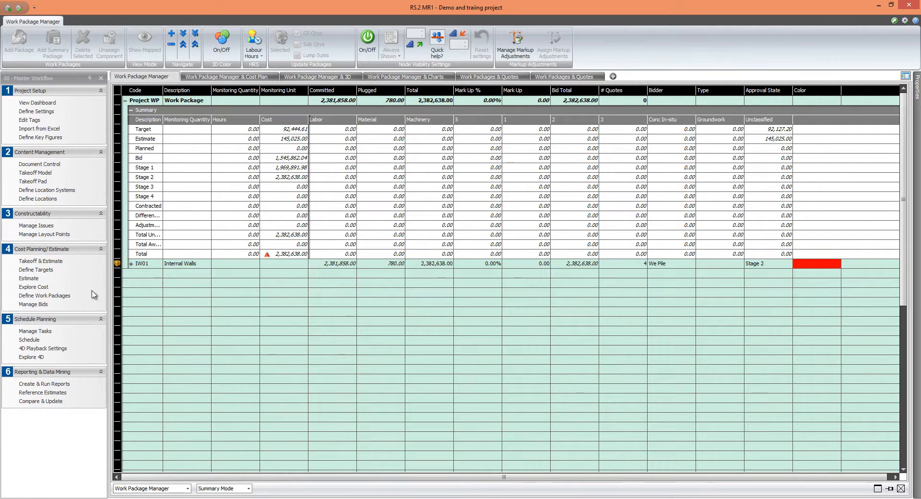
Generate the Isolated Cost Variance report with 00 - Master Workflow_Before Value Engineering as left version, the current version as right, and detail level 8
{"action": "left_click", "coordinate": [27, 383]}
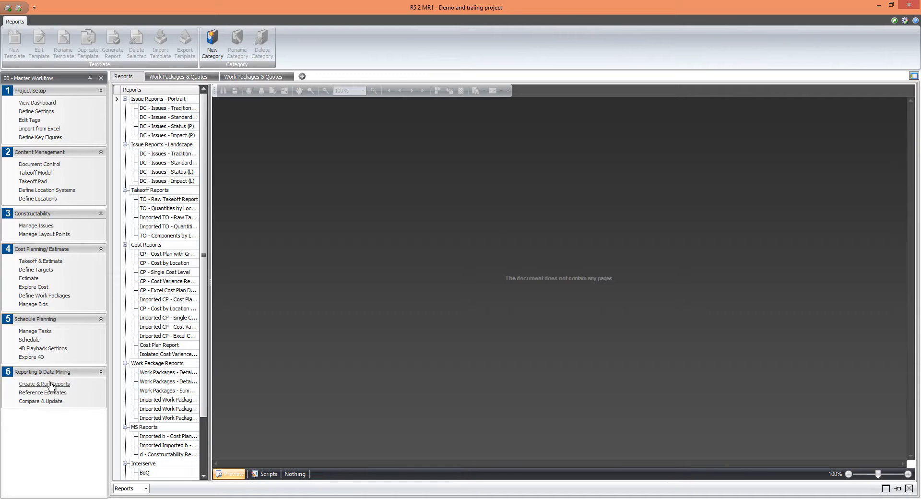
{"action": "left_click", "coordinate": [144, 355]}
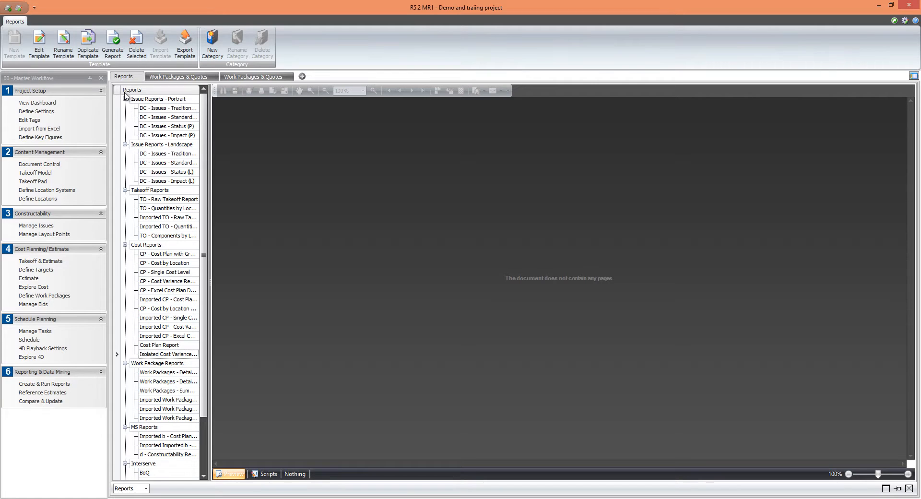
{"action": "left_click", "coordinate": [114, 49]}
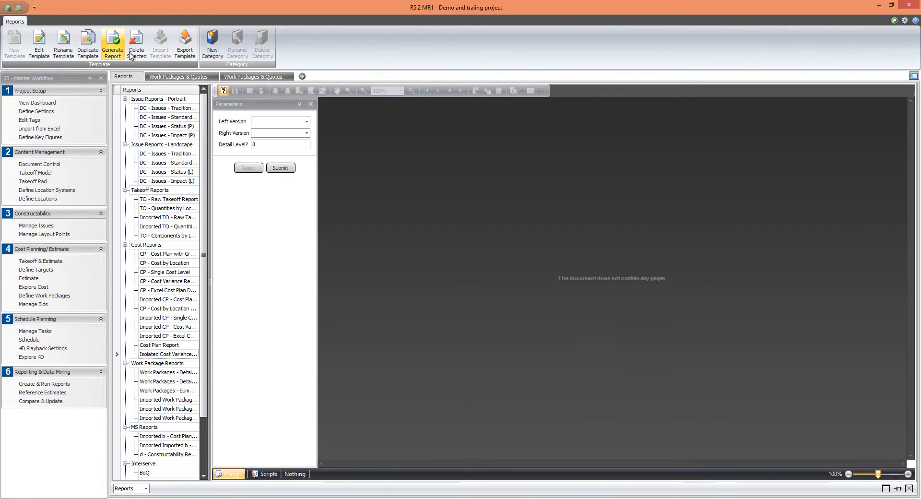
{"action": "left_click", "coordinate": [306, 122]}
{"action": "scroll", "coordinate": [319, 144], "scroll_direction": "down", "scroll_amount": 3}
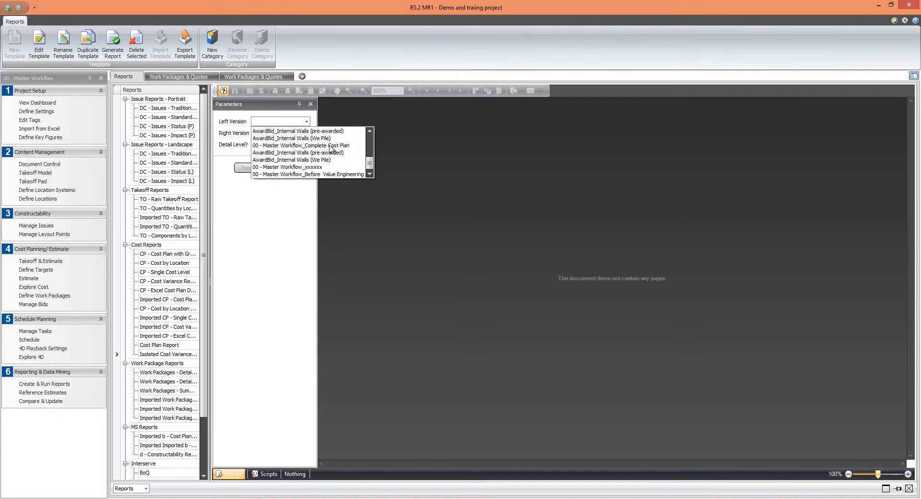
{"action": "left_click", "coordinate": [321, 174]}
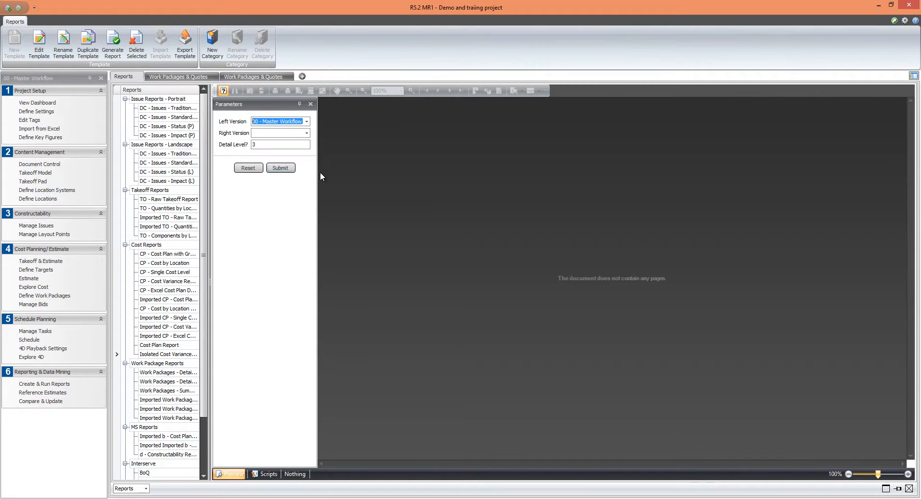
{"action": "left_click", "coordinate": [305, 134]}
{"action": "left_click", "coordinate": [288, 143]}
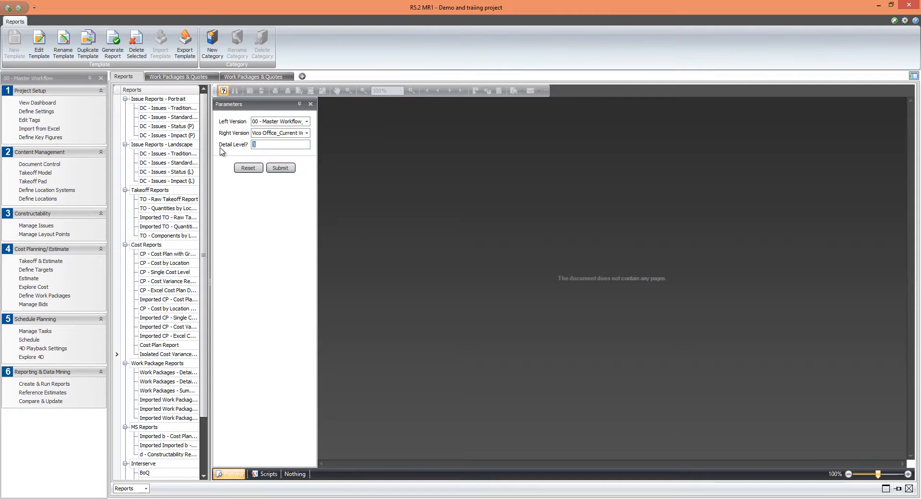
{"action": "type", "text": "8"}
{"action": "left_click", "coordinate": [281, 169]}
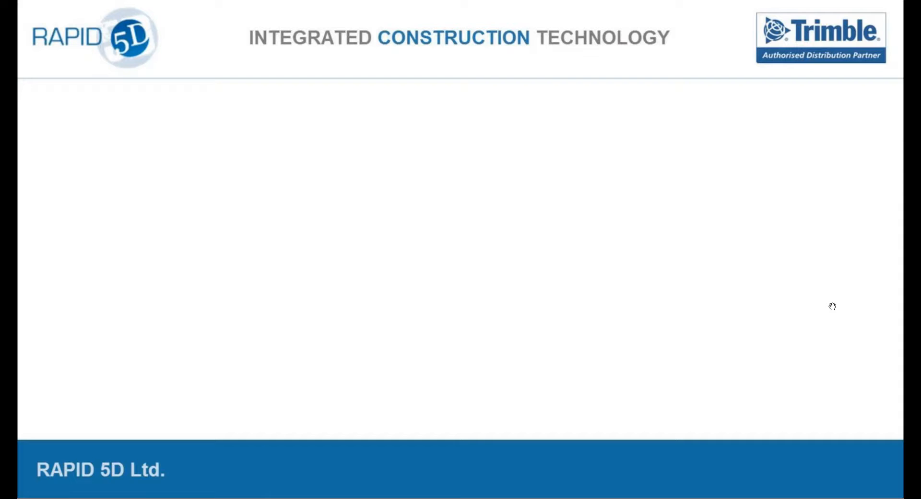
{"action": "key", "text": "Right"}
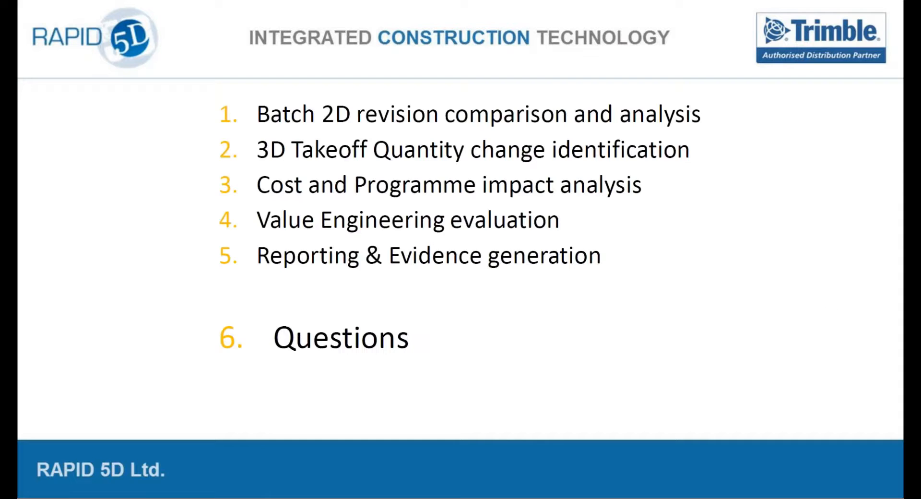